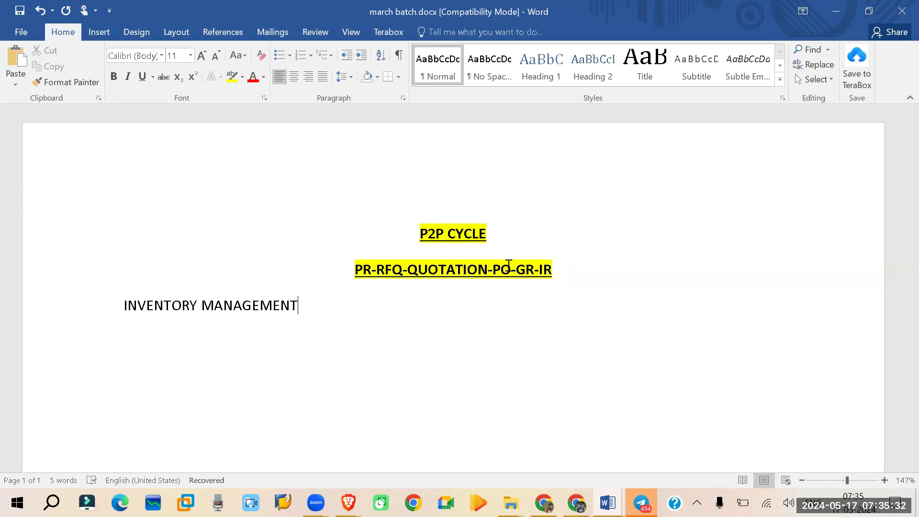
# - Search Windows for Remote Desktop Connection using MST and switch to the remote session with the SAP logon screen
pyautogui.click(51, 503)
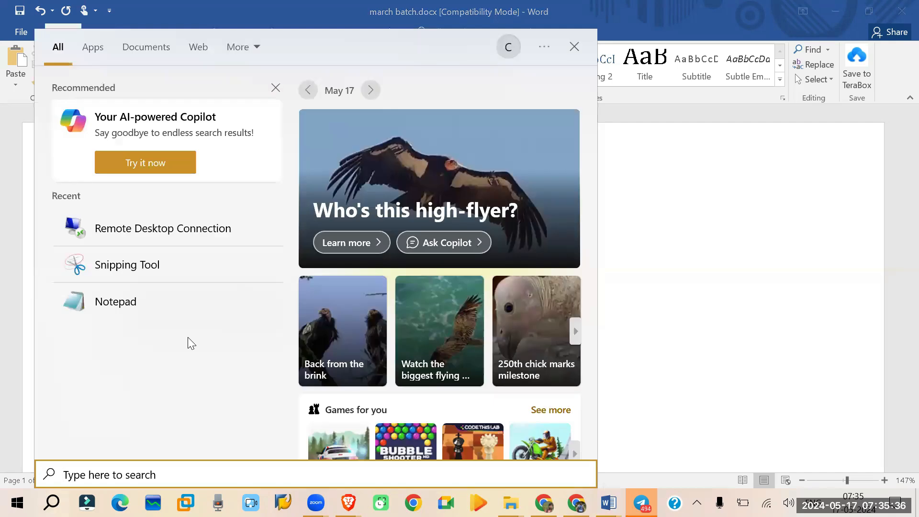
pyautogui.write('MST')
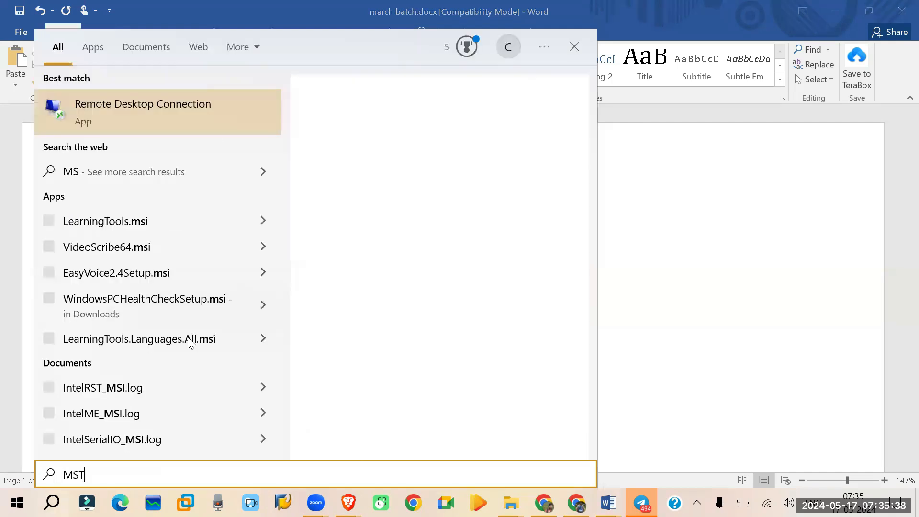
pyautogui.press('Escape')
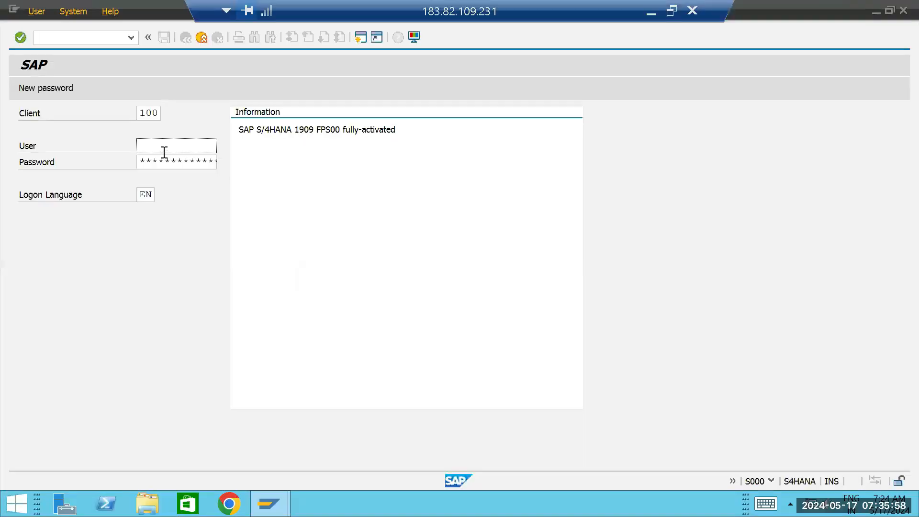
# - Log on to SAP client 100 with the logon user name and account password
pyautogui.write('king')
pyautogui.press('Tab')
pyautogui.write('******')
pyautogui.press('Return')
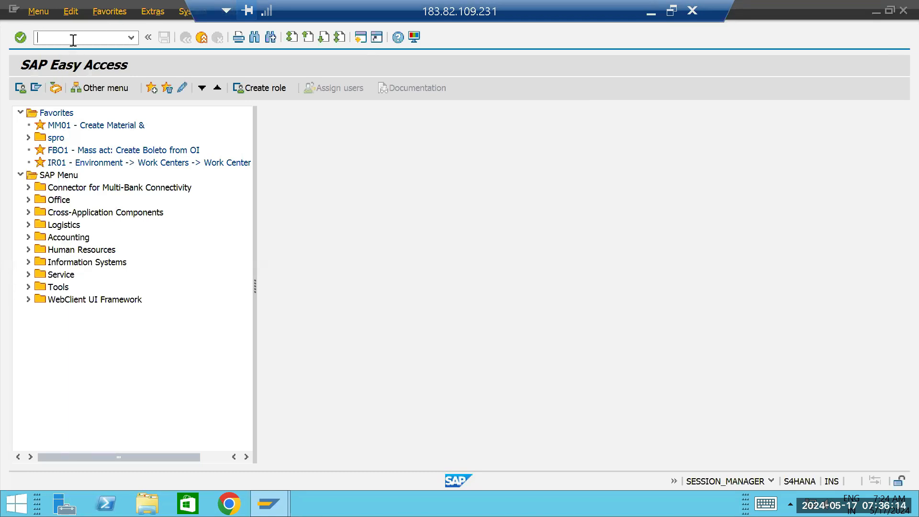
# - Open purchase order creation with transaction me21n and set the order type to ZNB Standard PO
pyautogui.write('me21n')
pyautogui.press('Return')
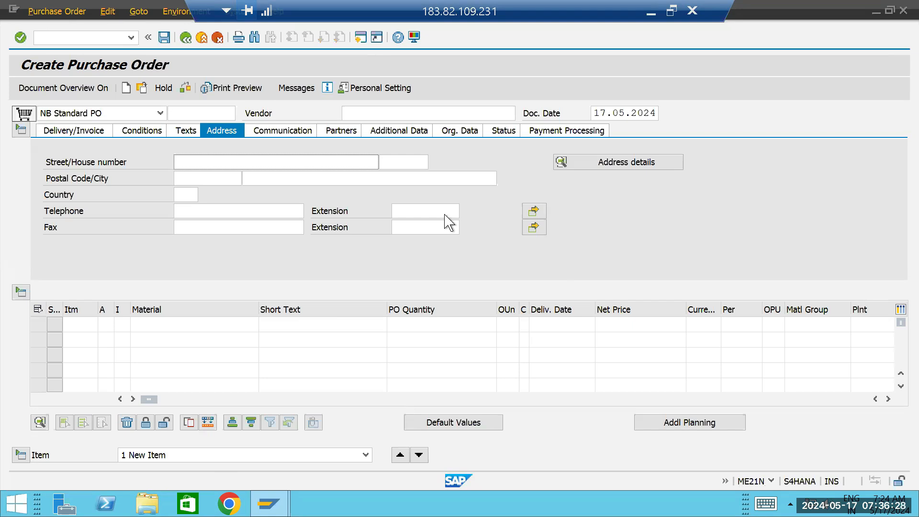
pyautogui.click(161, 114)
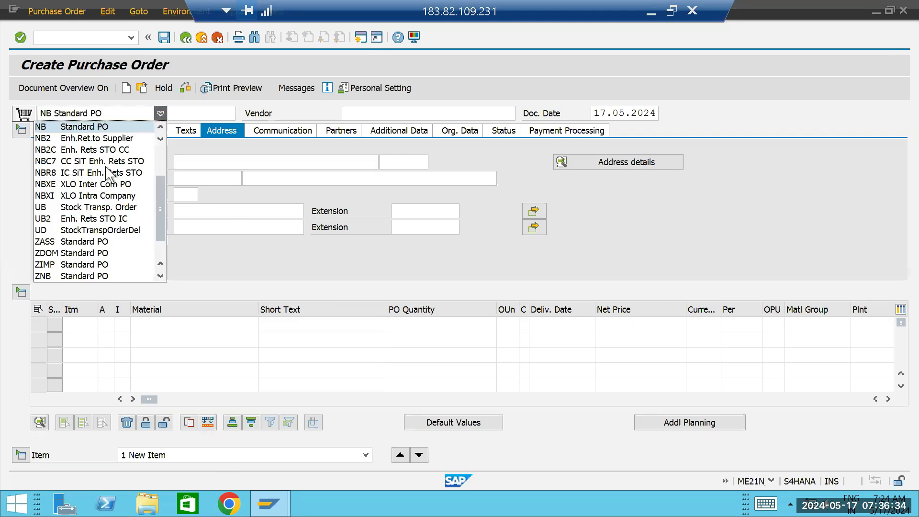
pyautogui.scroll(-2, 109, 175)
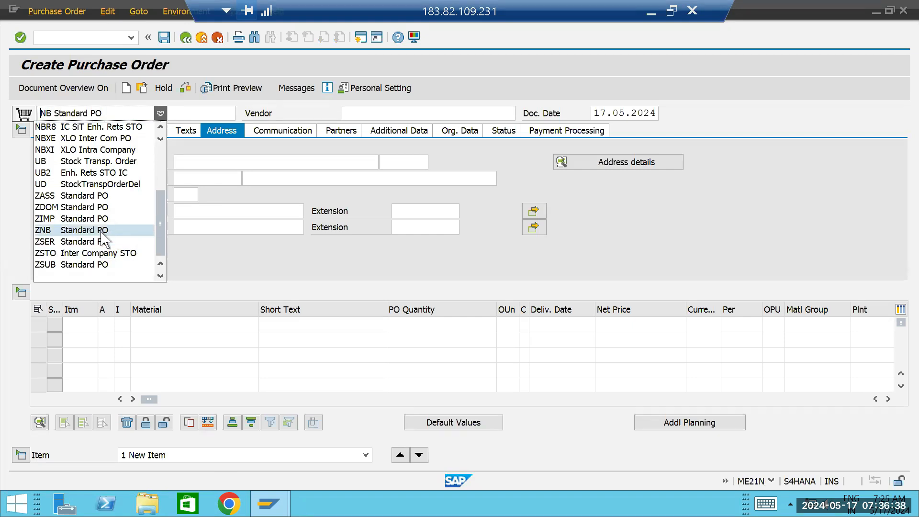
pyautogui.press('Return')
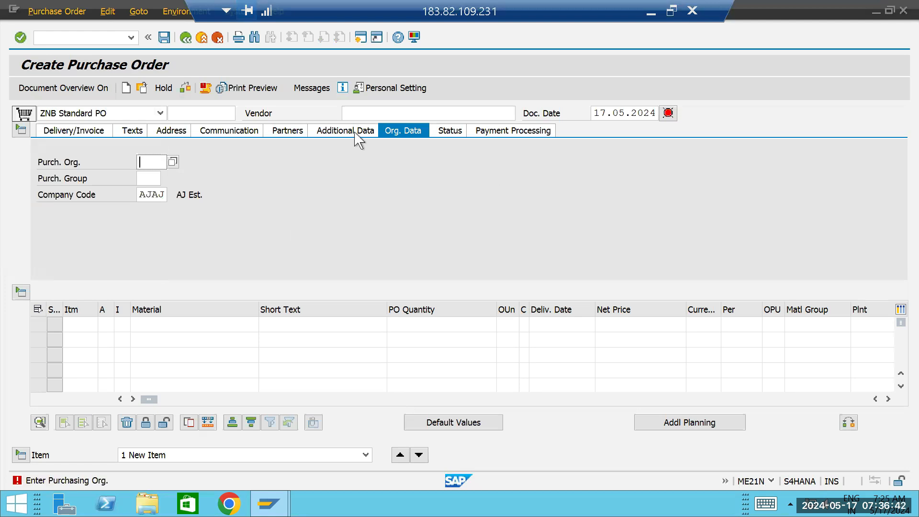
# - Fill in the purchase order's vendor number, using the first previously entered vendor
pyautogui.click(371, 110)
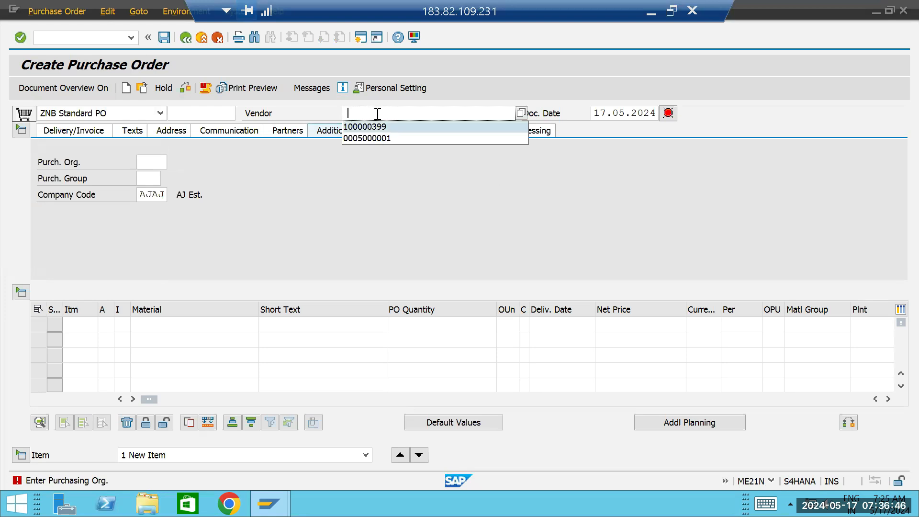
pyautogui.press('Return')
pyautogui.press('BackSpace')
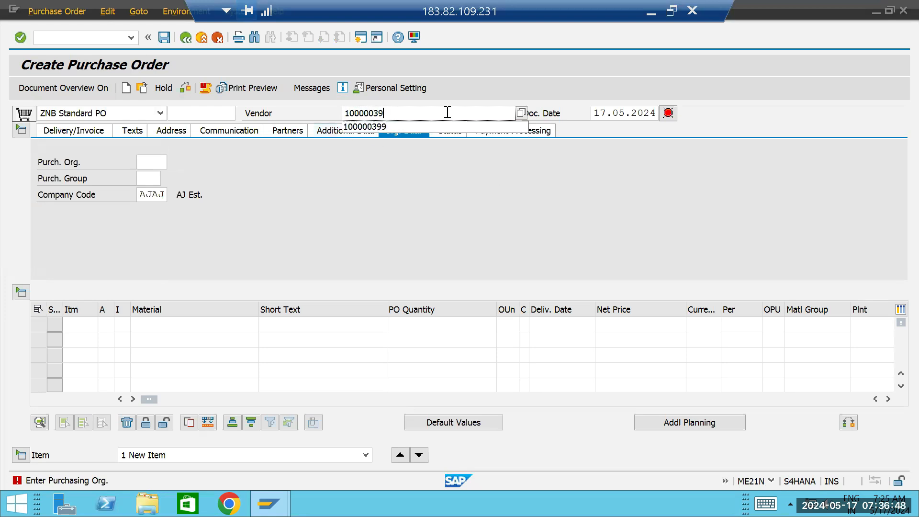
pyautogui.write('4')
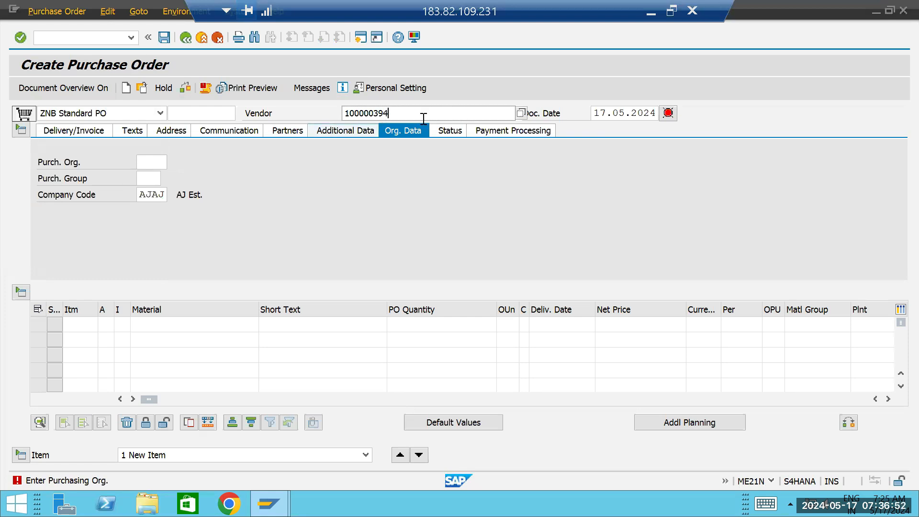
pyautogui.press('BackSpace')
pyautogui.write('9')
pyautogui.press('Return')
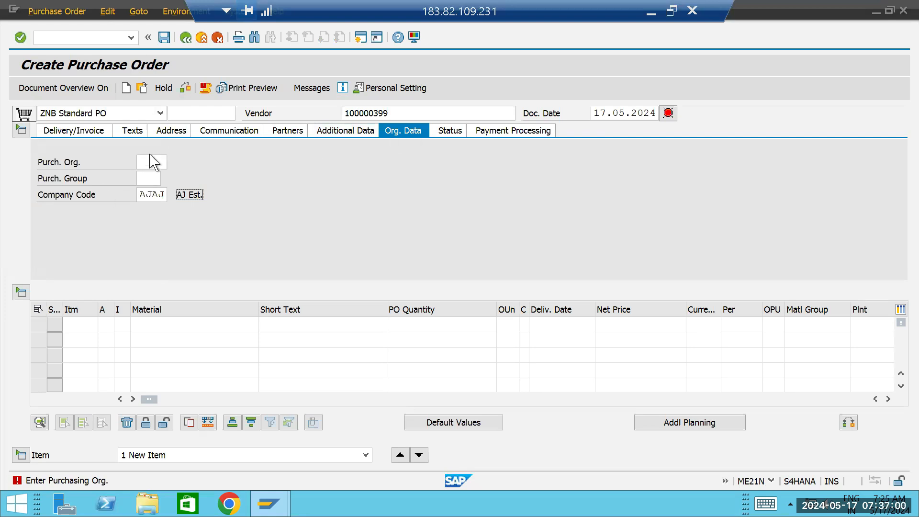
# - Set the order's purchasing organization to pt10 in the organizational data
pyautogui.click(152, 161)
pyautogui.press('BackSpace')
pyautogui.write('pt10')
# - Search the purchasing groups for Z and assign group ZP1 (pur grp itc) to the order
pyautogui.click(153, 177)
pyautogui.write('00')
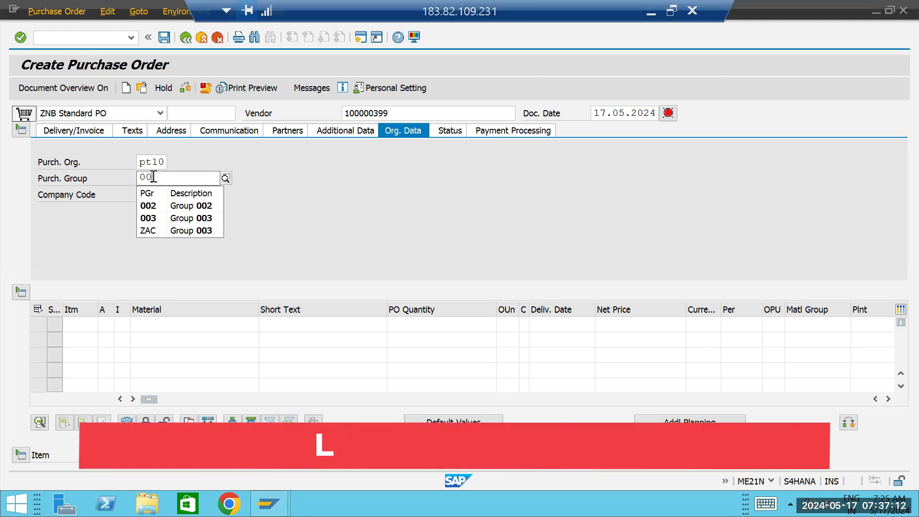
pyautogui.press('BackSpace')
pyautogui.press('BackSpace')
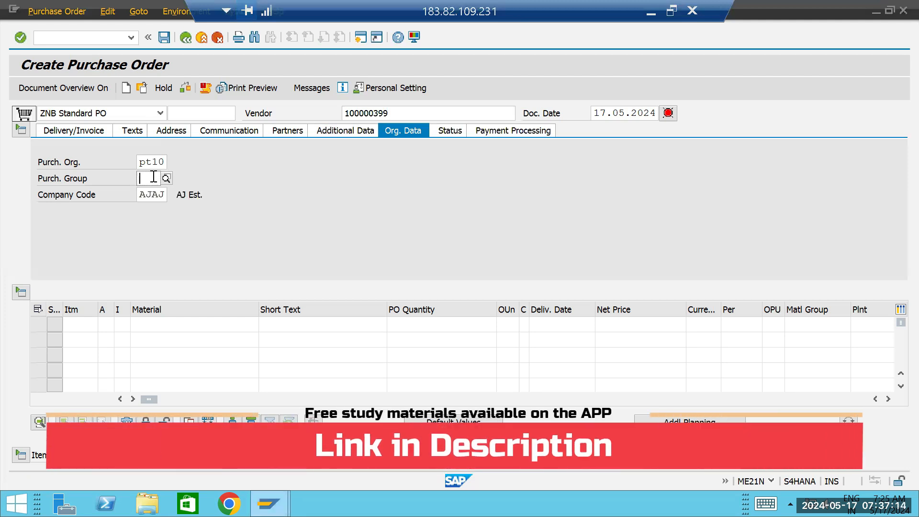
pyautogui.write('z')
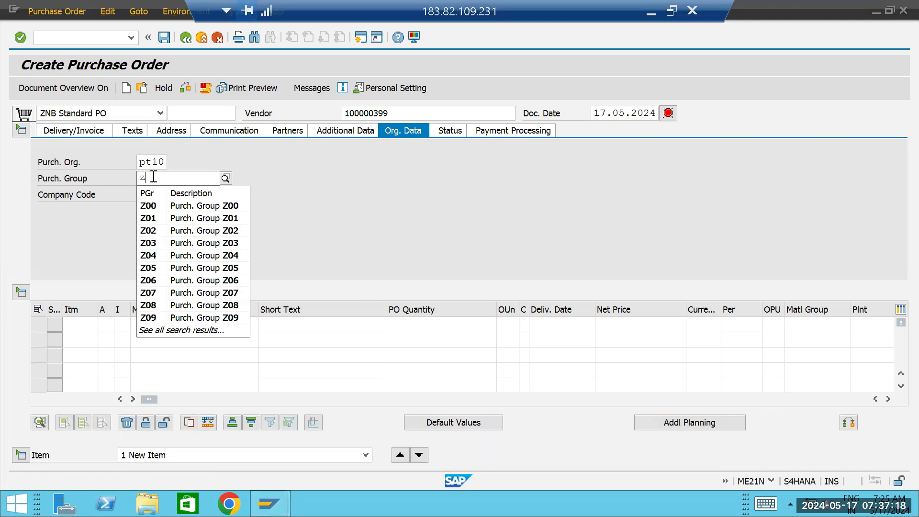
pyautogui.write('i')
pyautogui.press('BackSpace')
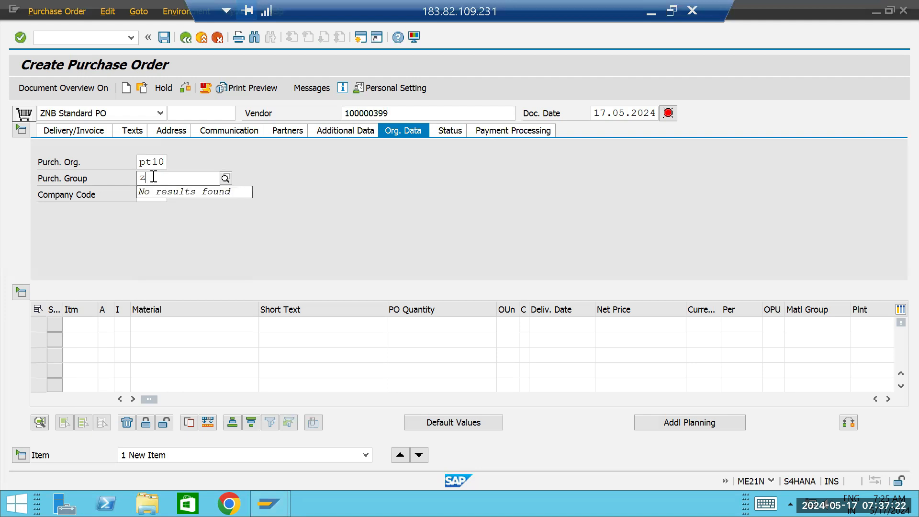
pyautogui.write('n')
pyautogui.press('BackSpace')
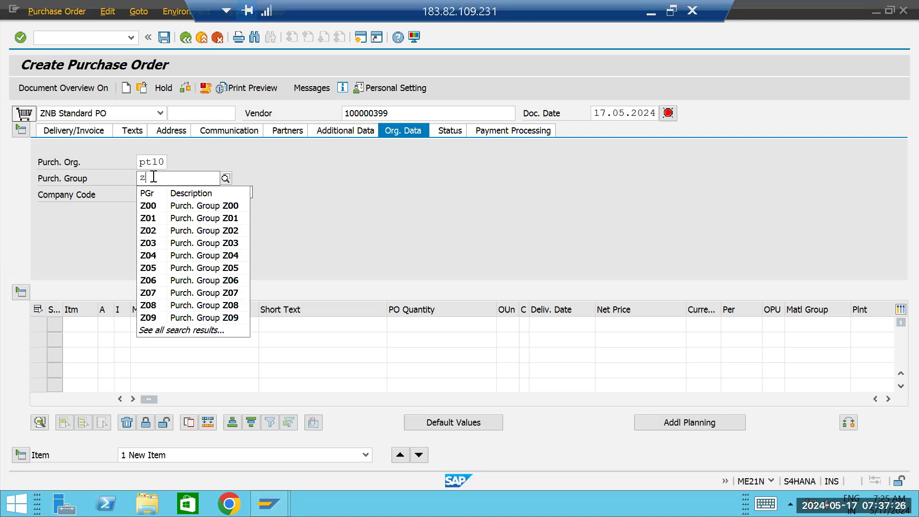
pyautogui.press('Return')
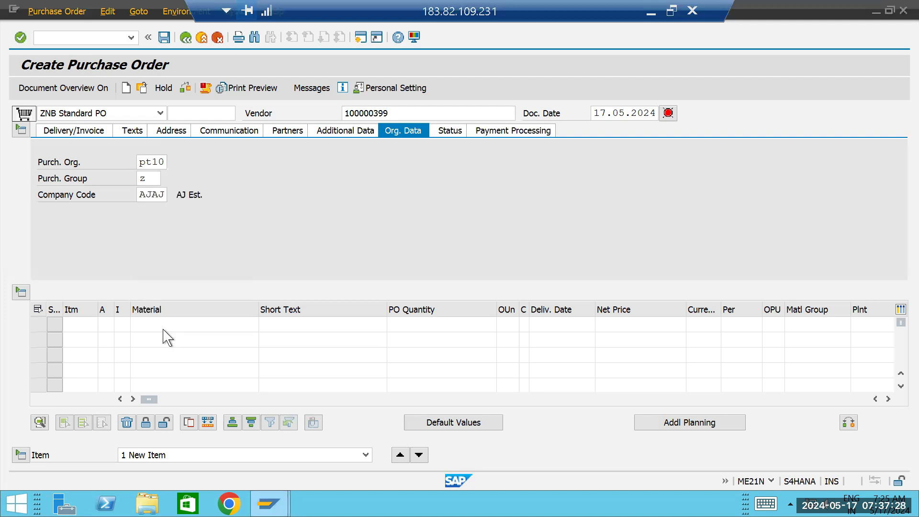
pyautogui.press('F4')
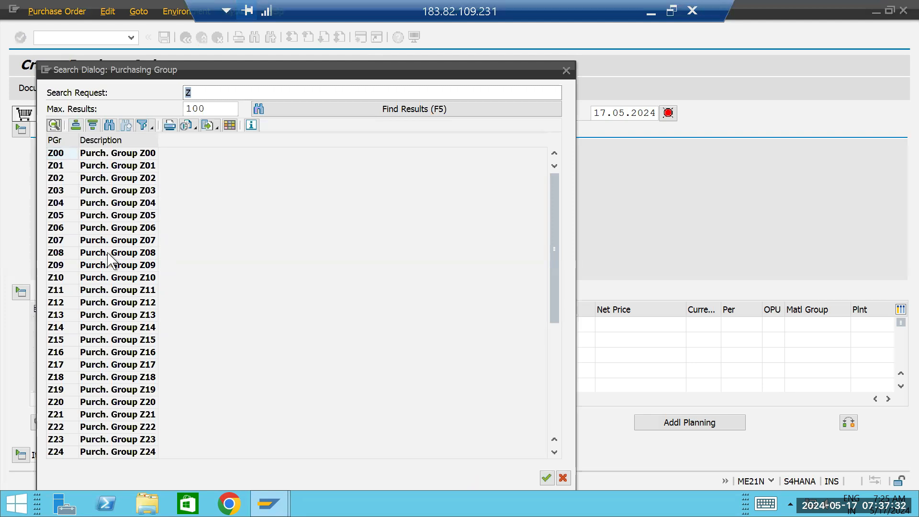
pyautogui.moveTo(553, 266); pyautogui.dragTo(545, 374)
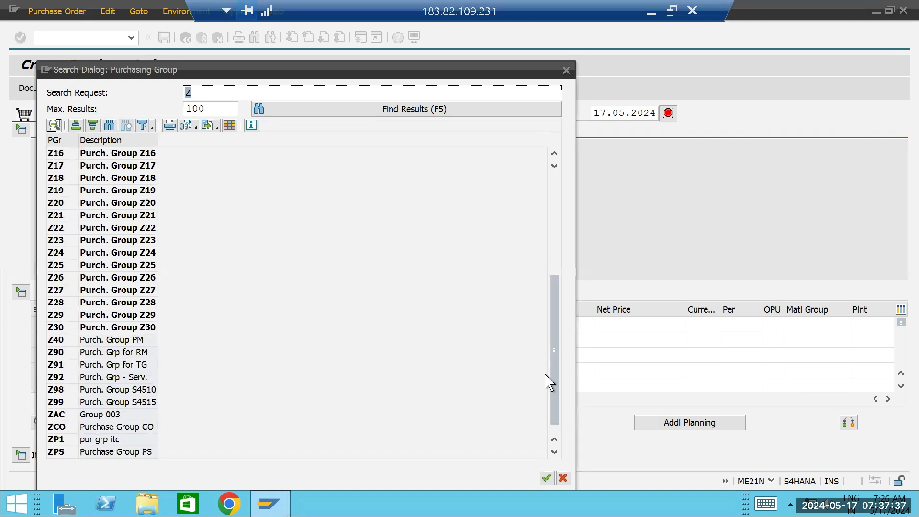
pyautogui.doubleClick(67, 439)
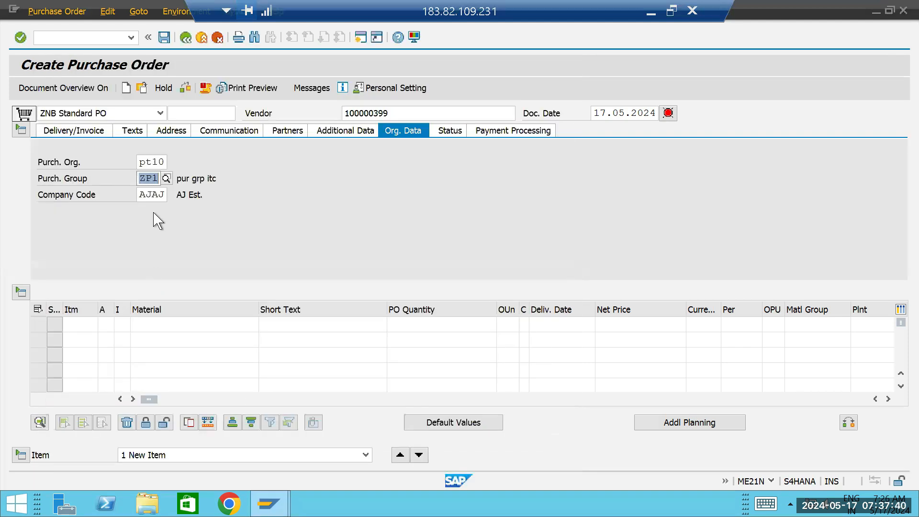
# - Replace the order's company code with ITCP
pyautogui.click(165, 195)
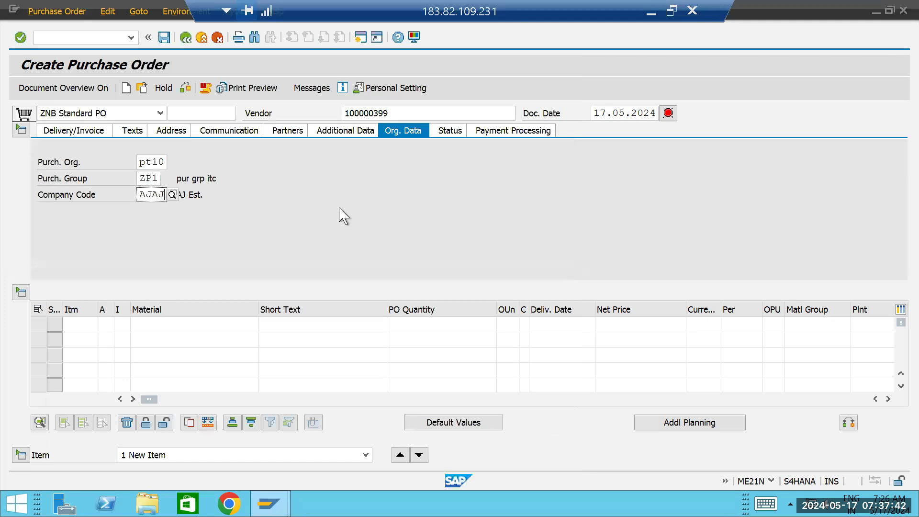
pyautogui.press('BackSpace')
pyautogui.press('BackSpace')
pyautogui.press('BackSpace')
pyautogui.press('BackSpace')
pyautogui.write('itcp')
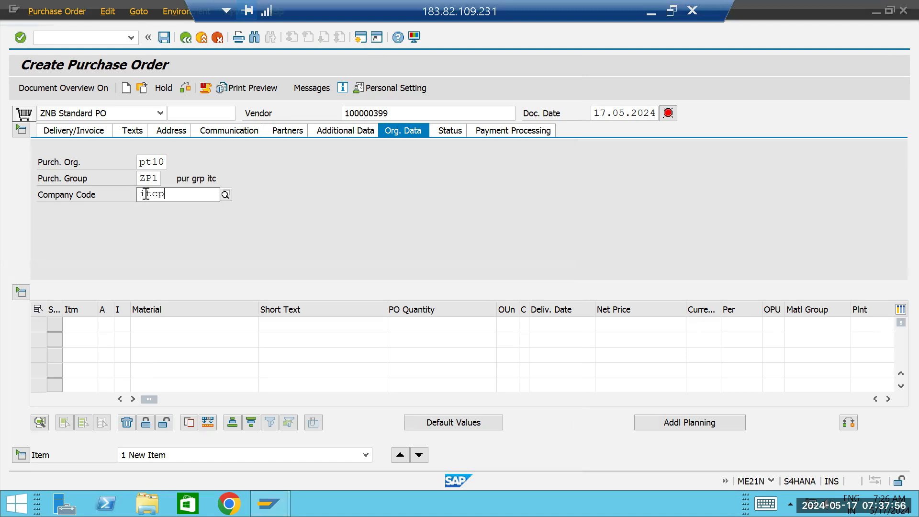
pyautogui.click(150, 222)
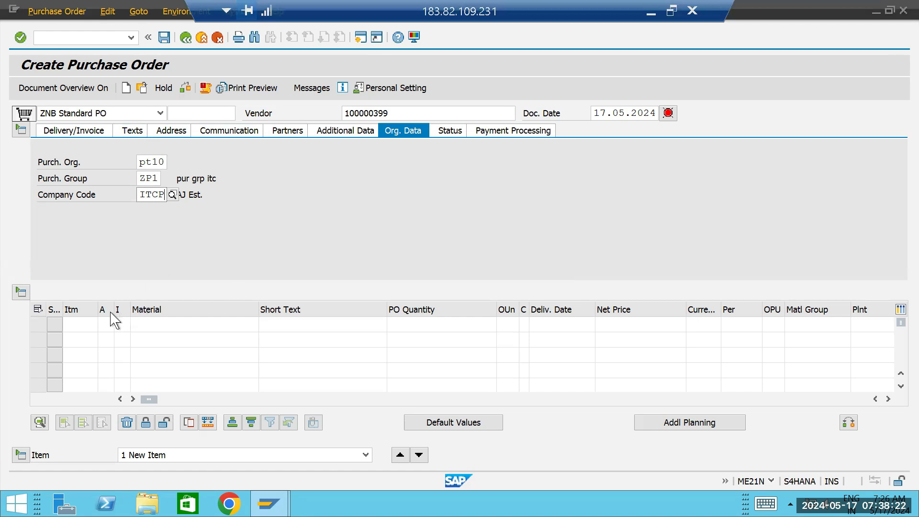
# - Examine the account assignment categories available for the first order item, and close the list without choosing one
pyautogui.click(80, 324)
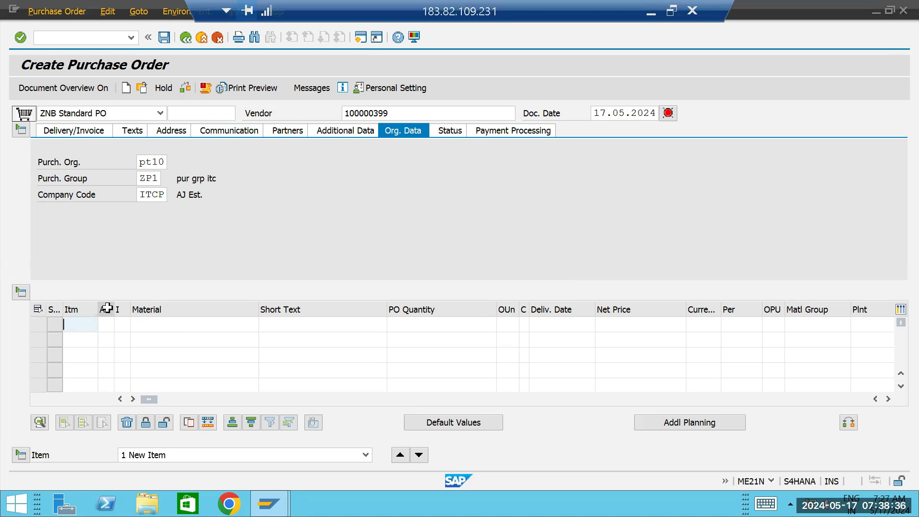
pyautogui.click(105, 325)
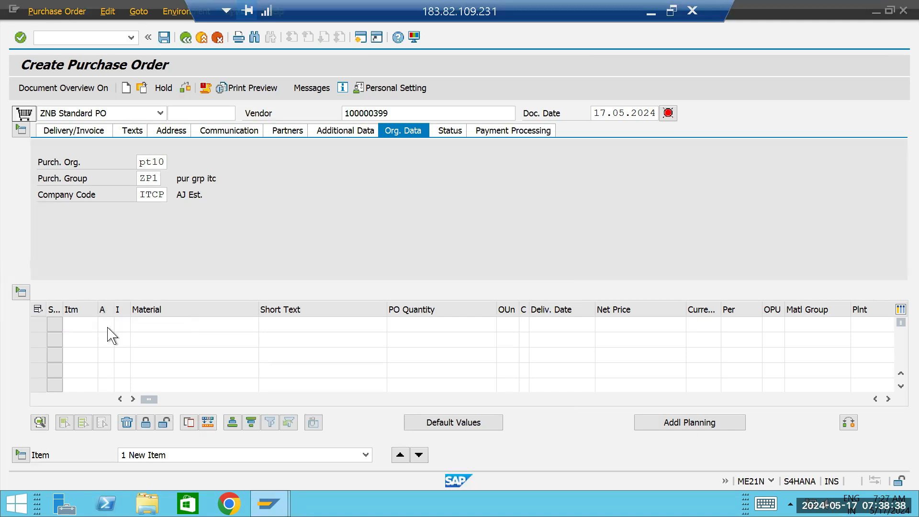
pyautogui.click(120, 324)
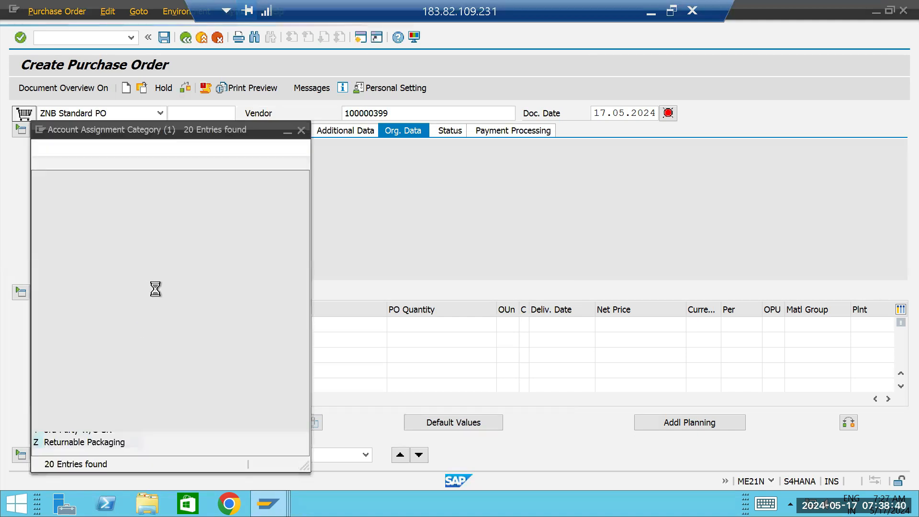
pyautogui.moveTo(158, 136); pyautogui.dragTo(180, 67)
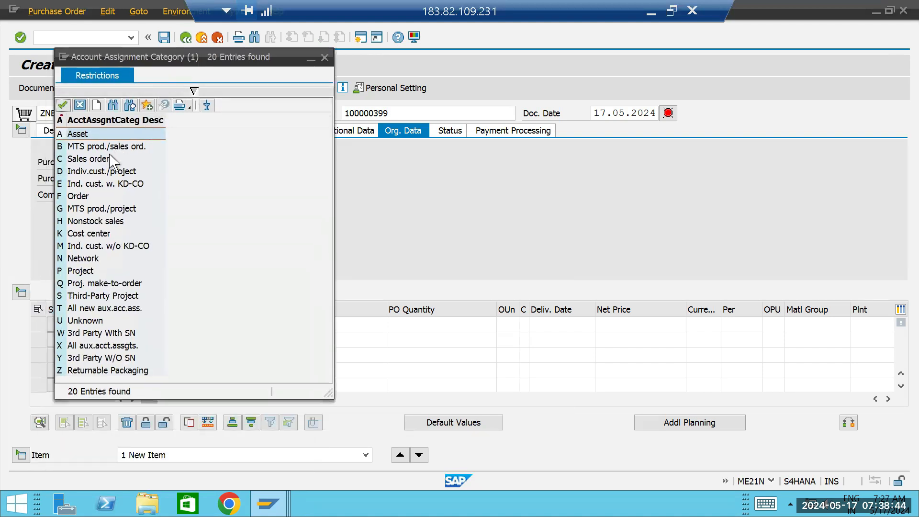
pyautogui.click(109, 197)
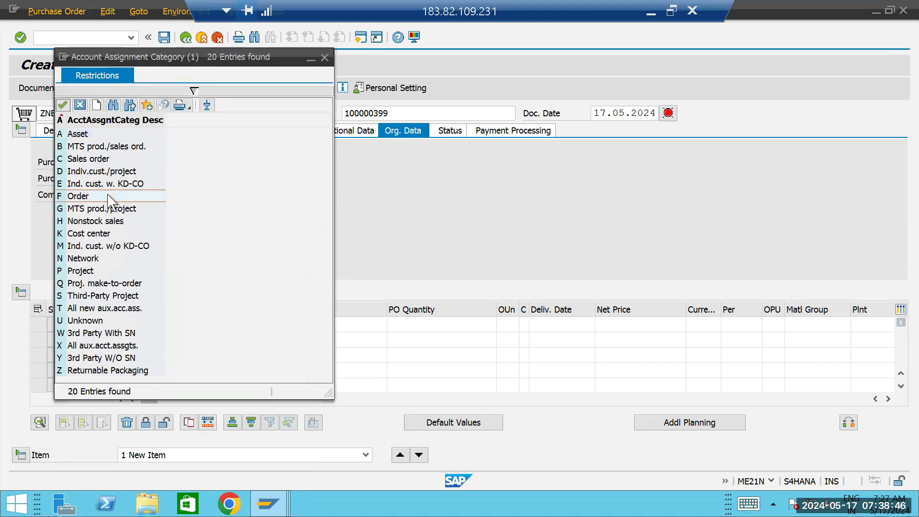
pyautogui.click(108, 210)
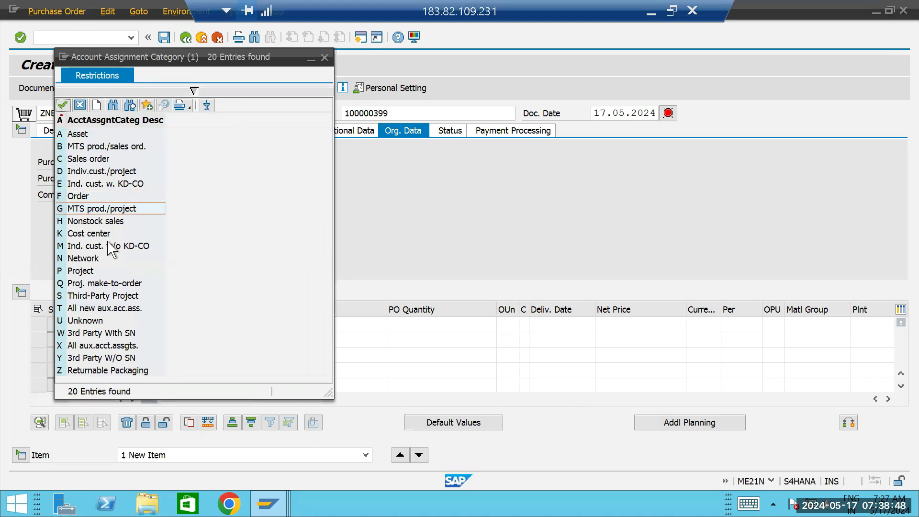
pyautogui.click(109, 235)
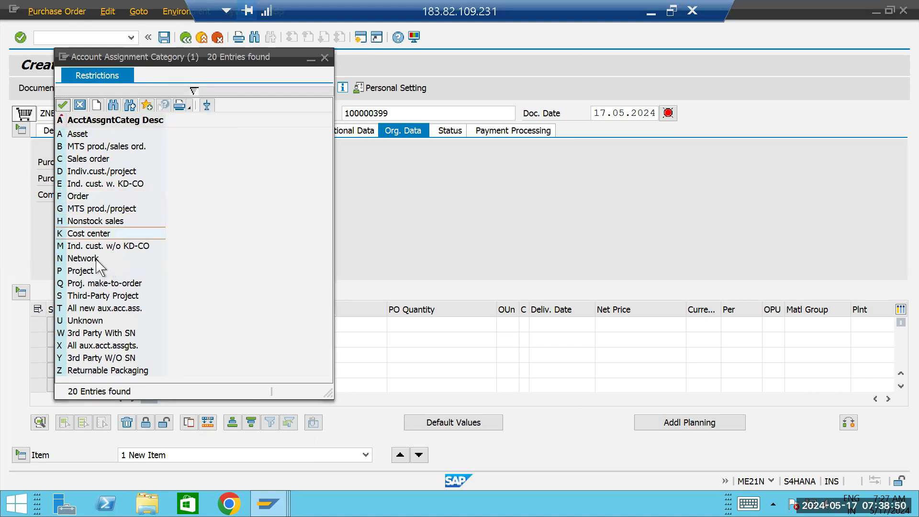
pyautogui.click(97, 259)
pyautogui.click(98, 273)
pyautogui.click(126, 286)
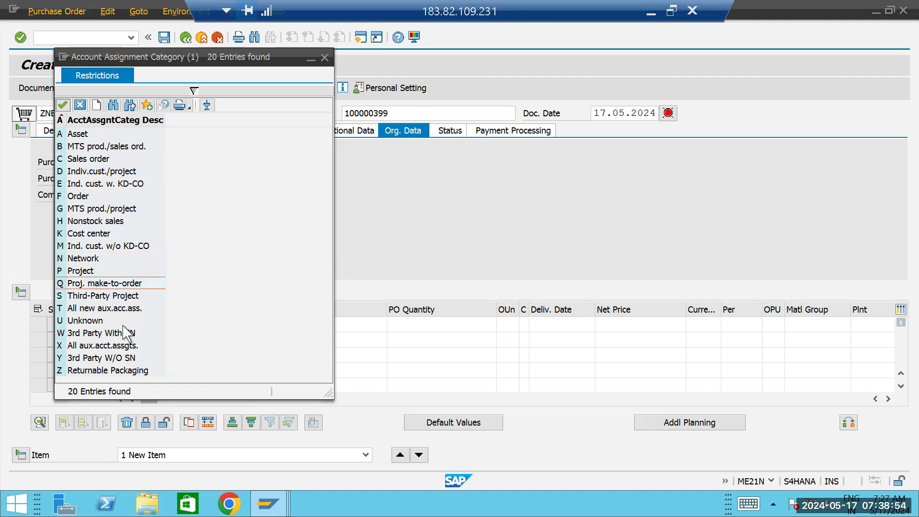
pyautogui.click(324, 58)
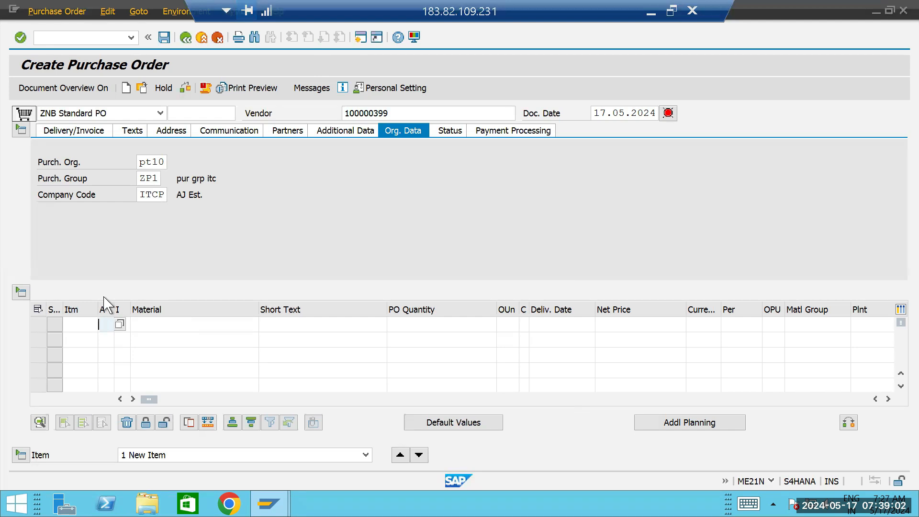
pyautogui.click(127, 323)
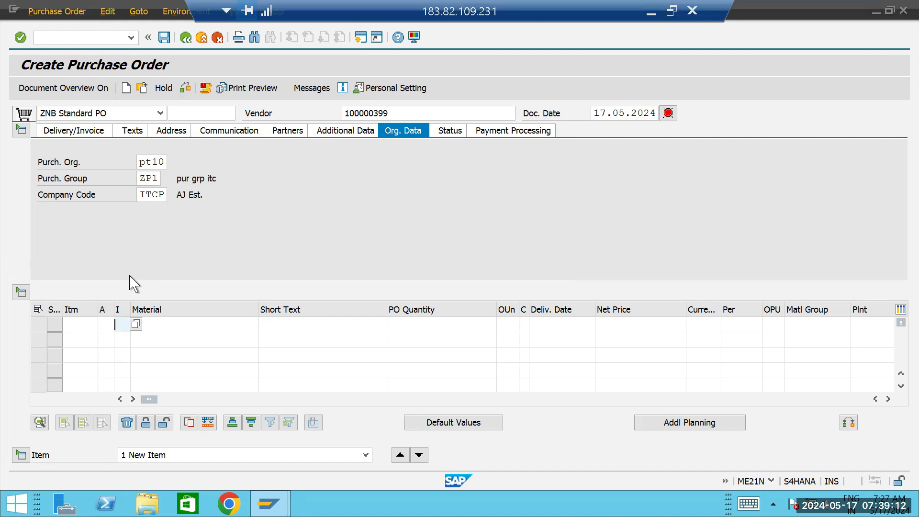
# - Enter material 500002 with a PO quantity of 10 for the first order item
pyautogui.click(191, 325)
pyautogui.write('5')
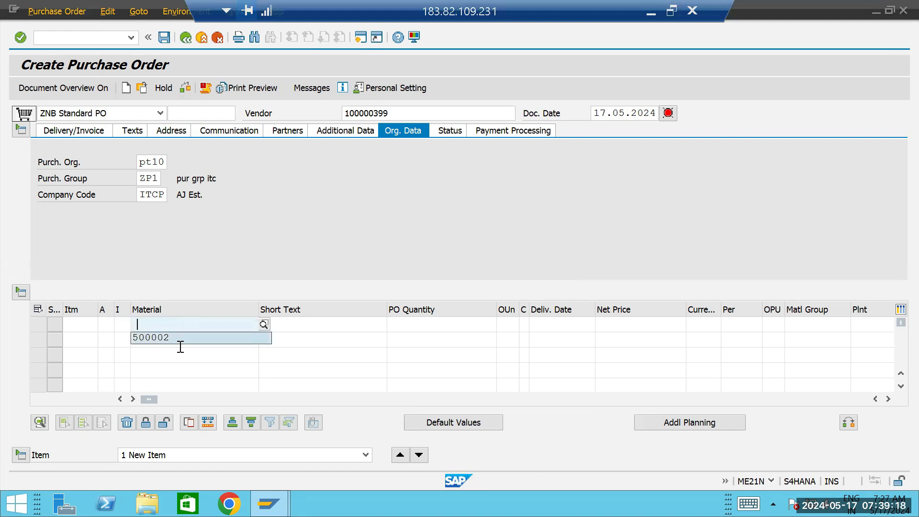
pyautogui.click(180, 339)
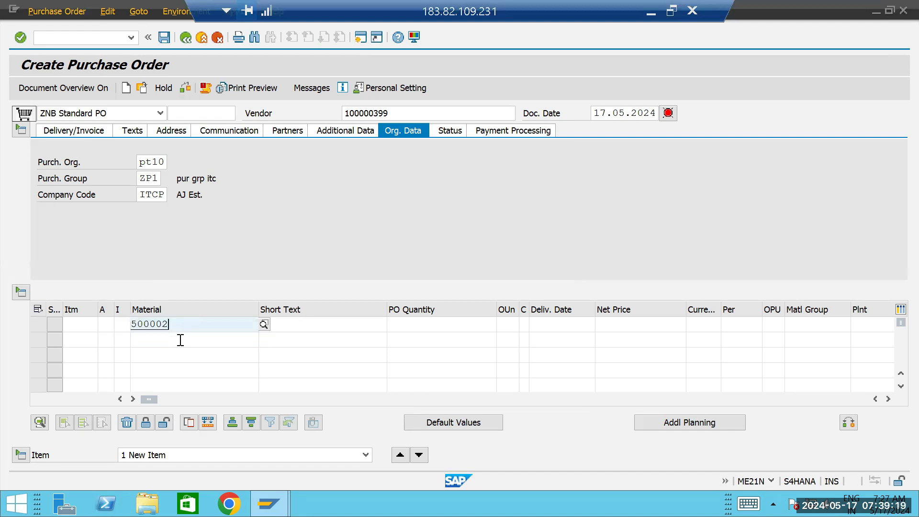
pyautogui.click(404, 327)
pyautogui.write('10')
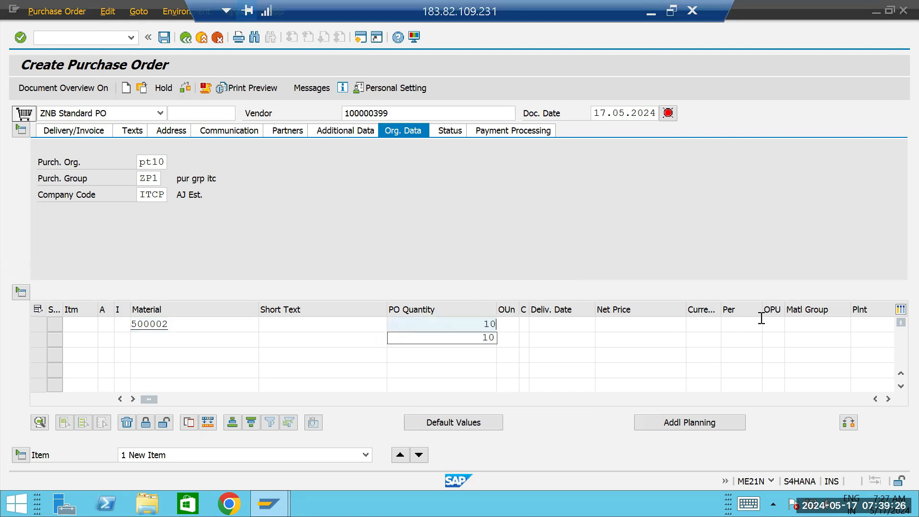
# - Assign plant it10 and storage location 0001 to the first order item and validate the entry
pyautogui.click(863, 325)
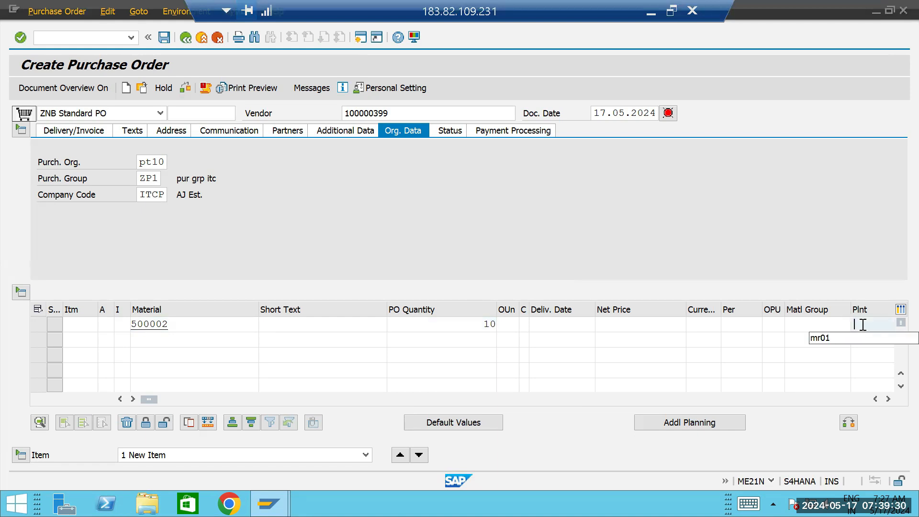
pyautogui.press('BackSpace')
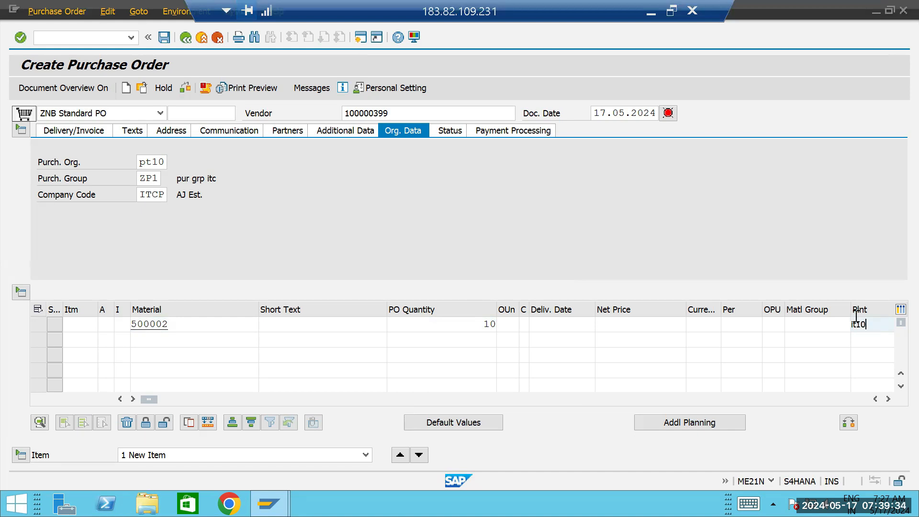
pyautogui.click(888, 399)
pyautogui.click(888, 399)
pyautogui.click(888, 399)
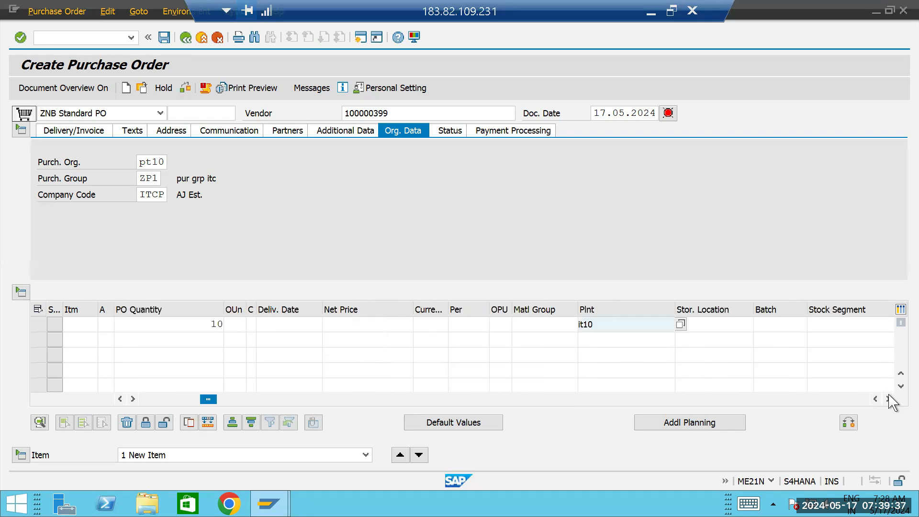
pyautogui.click(718, 322)
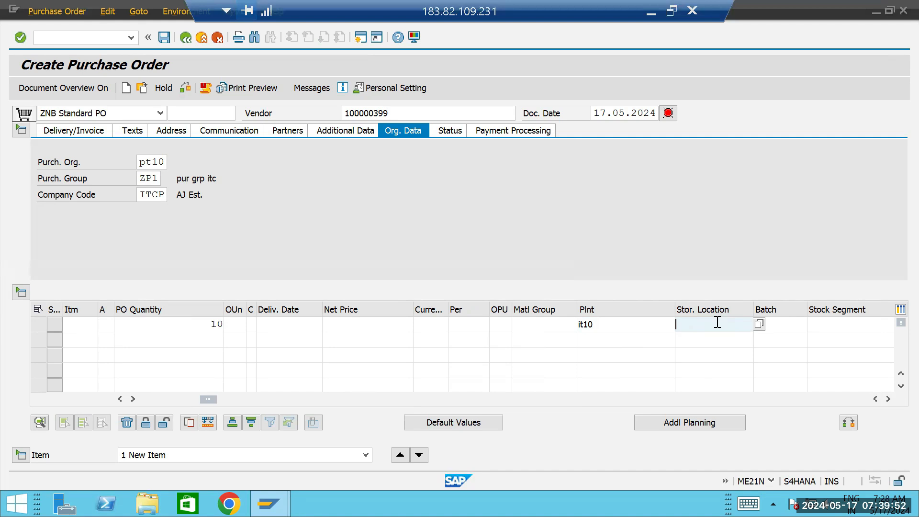
pyautogui.write('0')
pyautogui.press('Return')
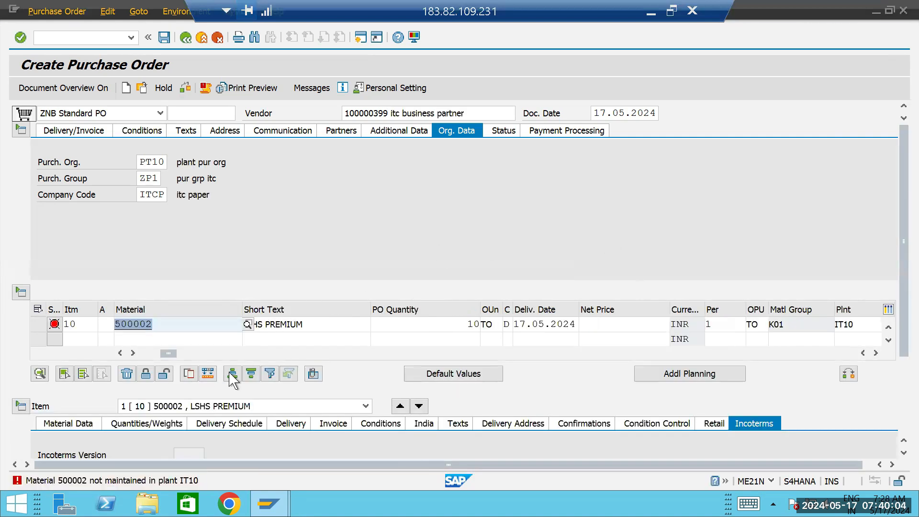
# - Clear the material number of item 10
pyautogui.click(181, 324)
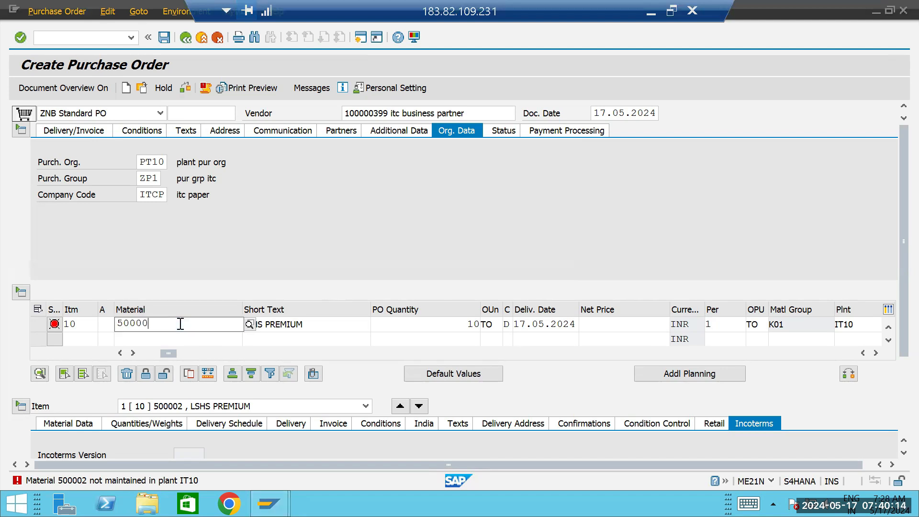
pyautogui.press('BackSpace')
pyautogui.press('BackSpace')
pyautogui.press('BackSpace')
pyautogui.press('BackSpace')
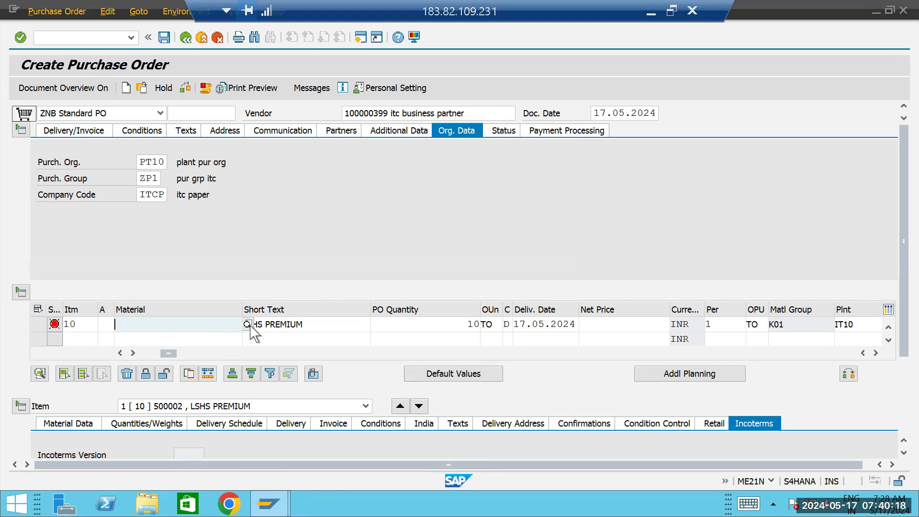
# - Open the General Table Display (SE16N) in a new session and load the table MARC
pyautogui.click(88, 37)
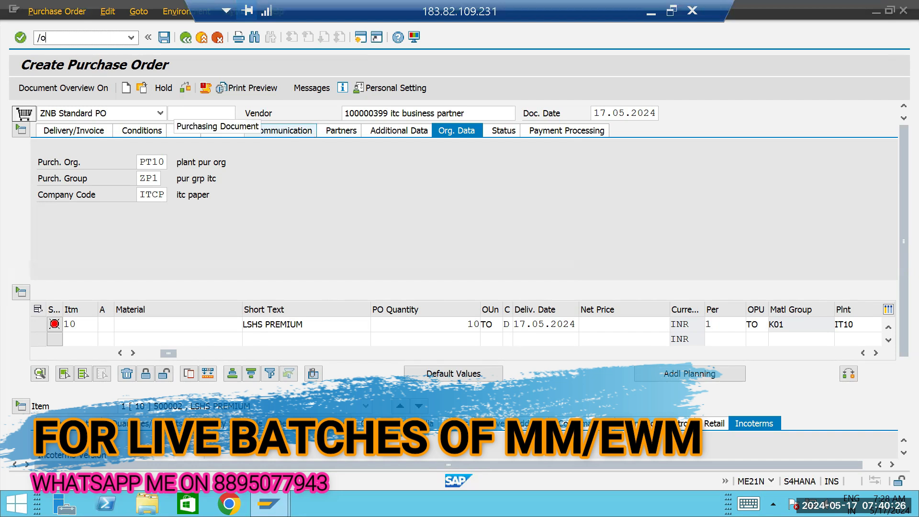
pyautogui.write('/ose16n')
pyautogui.press('Return')
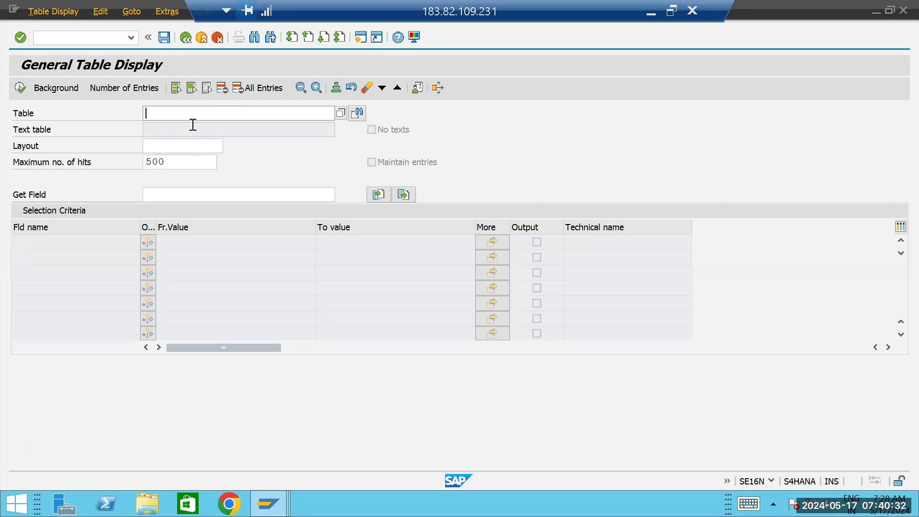
pyautogui.write('marc')
pyautogui.press('Return')
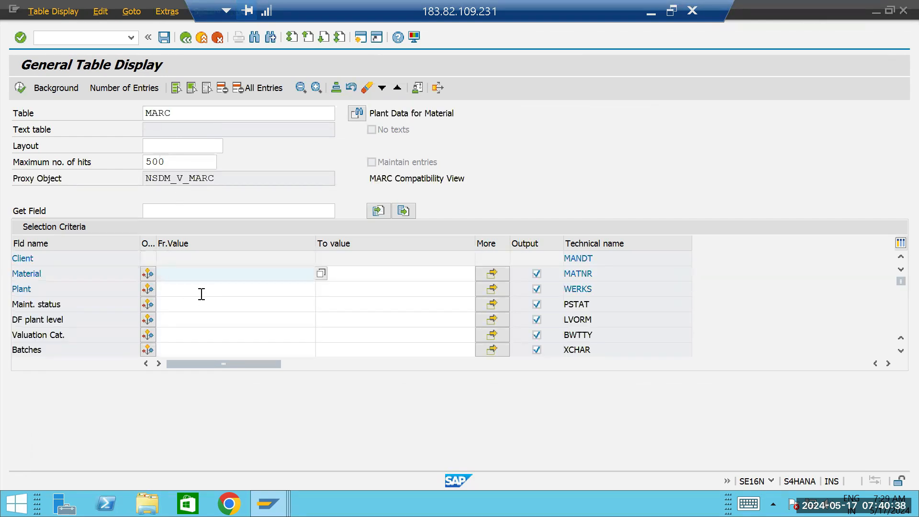
# - List the MARC entries for plant it10 and select the material number in the first row
pyautogui.click(205, 288)
pyautogui.write('it10')
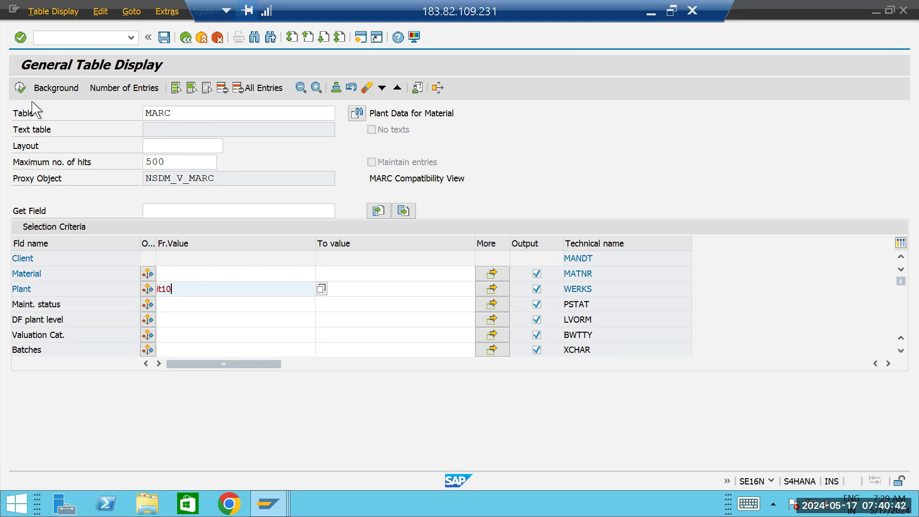
pyautogui.click(20, 87)
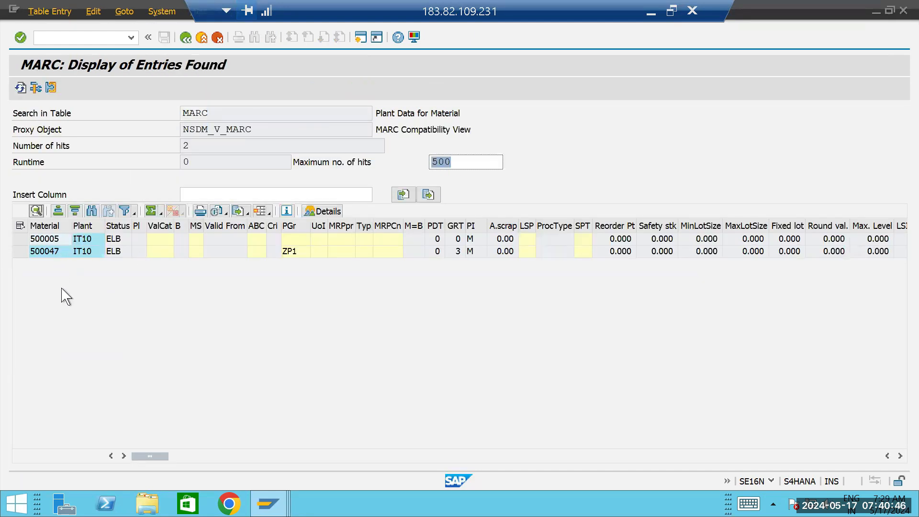
pyautogui.click(56, 238)
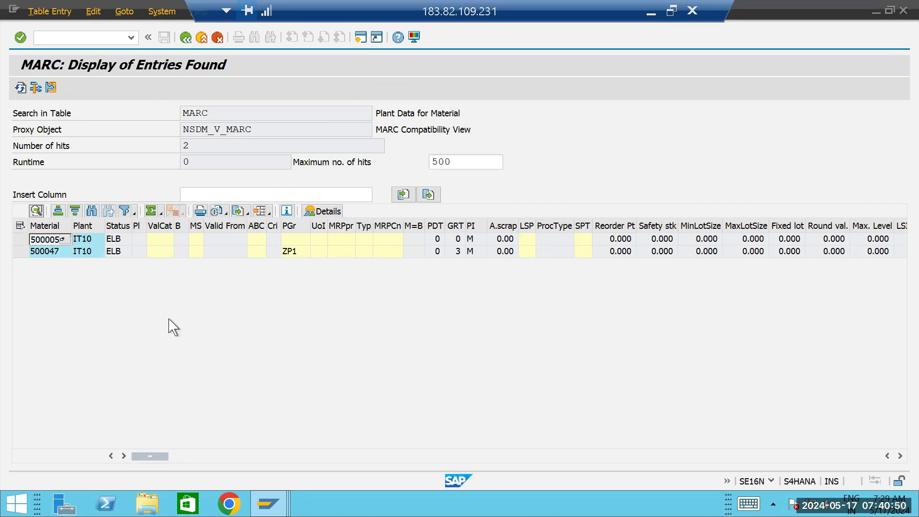
# - Return to the purchase order session and set the material of item 10 to 500005
pyautogui.hotkey('alt', 'Tab')
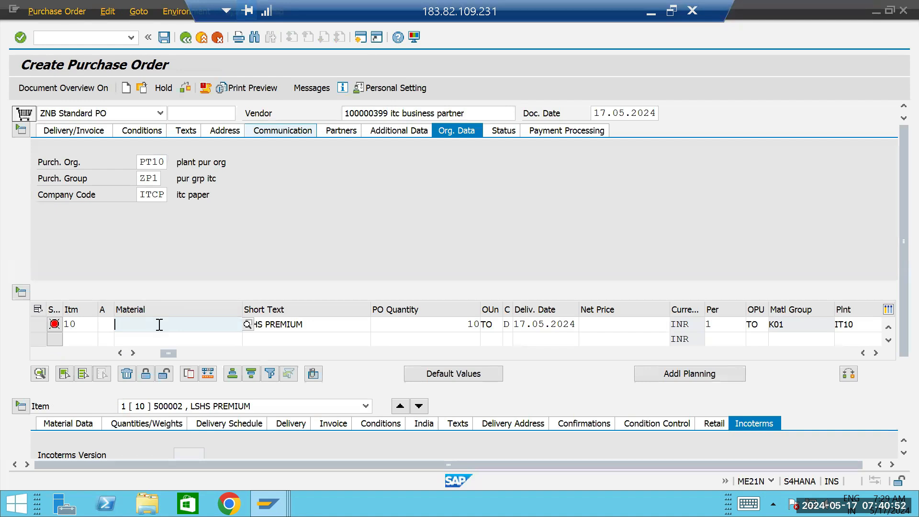
pyautogui.write('500005')
pyautogui.press('Return')
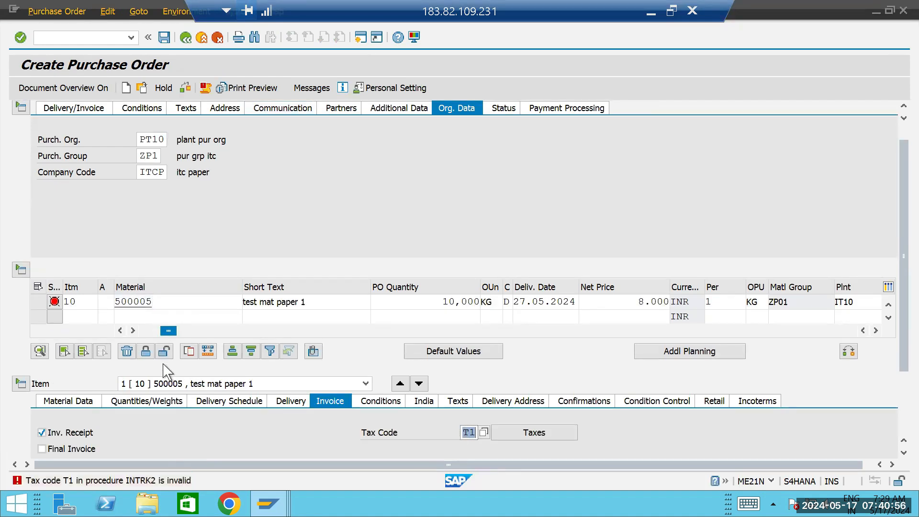
# - Remove the tax code from item 10's invoice data and confirm the item's quantity
pyautogui.press('BackSpace')
pyautogui.press('Return')
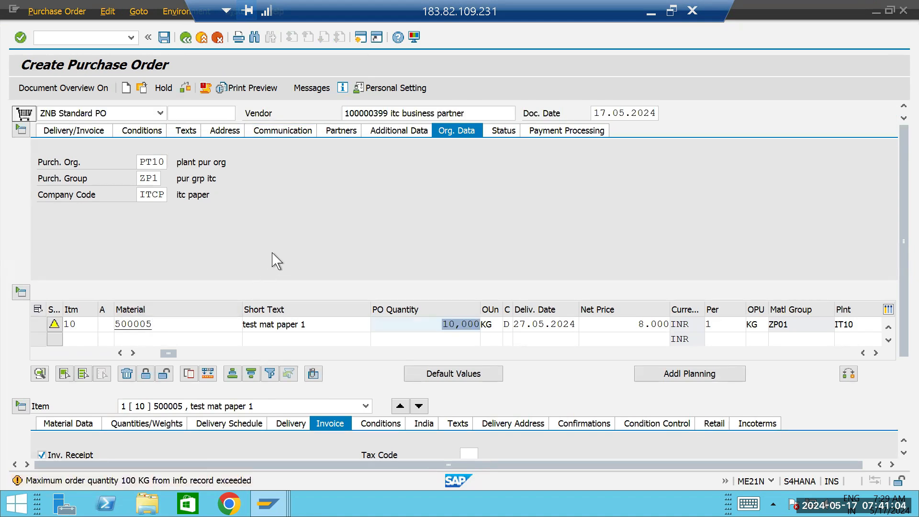
pyautogui.press('Return')
pyautogui.press('Return')
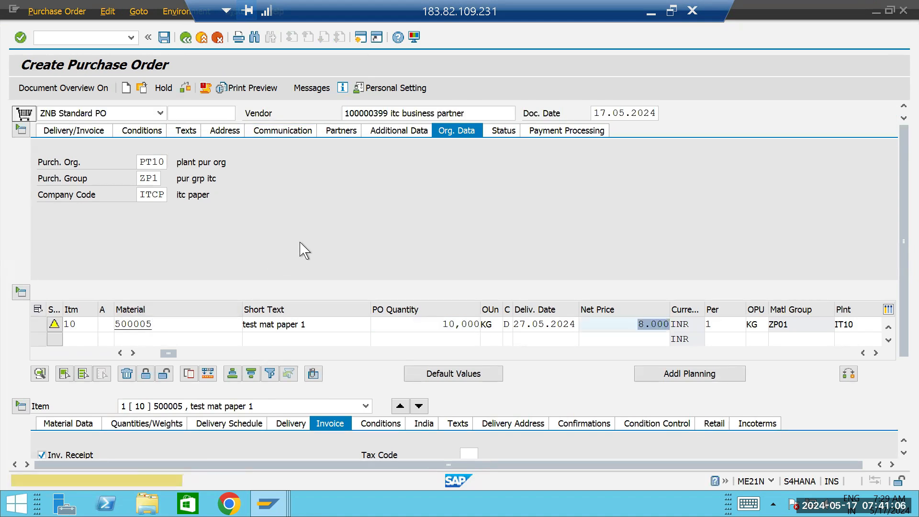
# - Examine the remaining columns of item 10, including its storage location and info record
pyautogui.moveTo(904, 222); pyautogui.dragTo(904, 245)
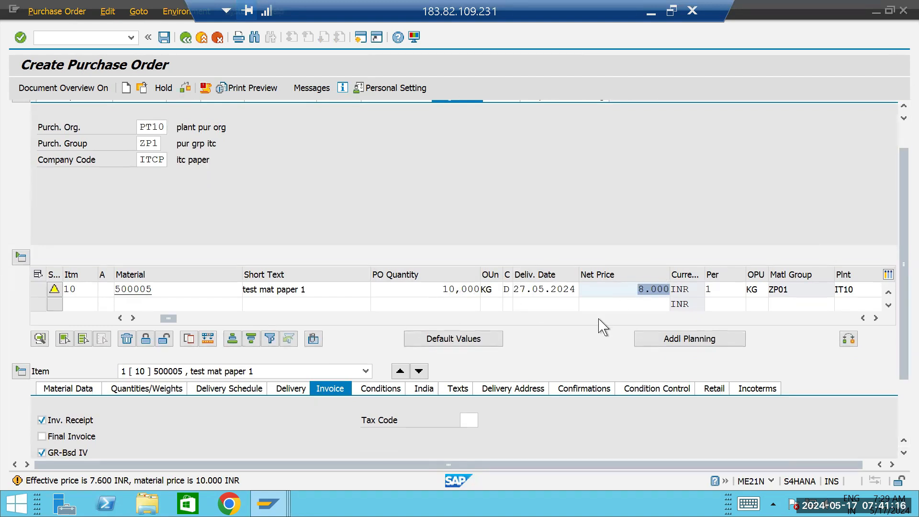
pyautogui.click(877, 318)
pyautogui.click(877, 319)
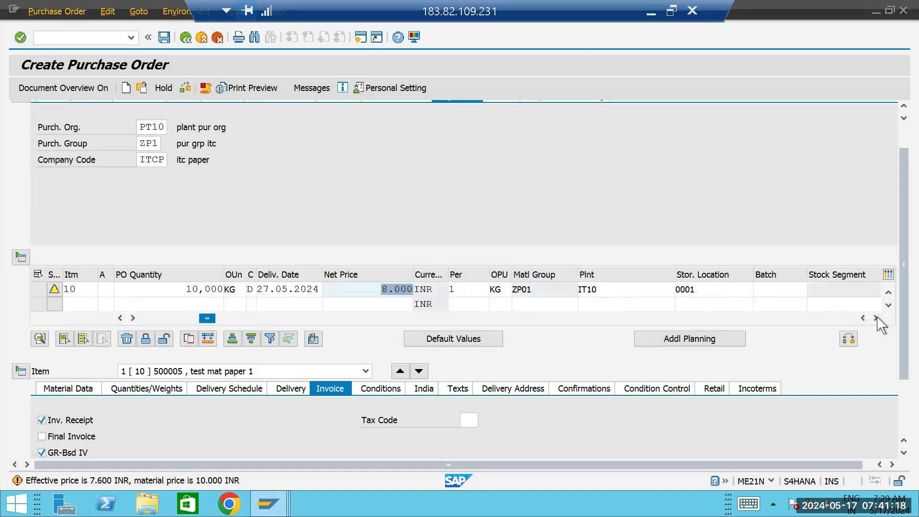
pyautogui.click(877, 319)
pyautogui.click(877, 319)
pyautogui.click(877, 319)
pyautogui.click(877, 318)
pyautogui.click(877, 318)
pyautogui.click(876, 318)
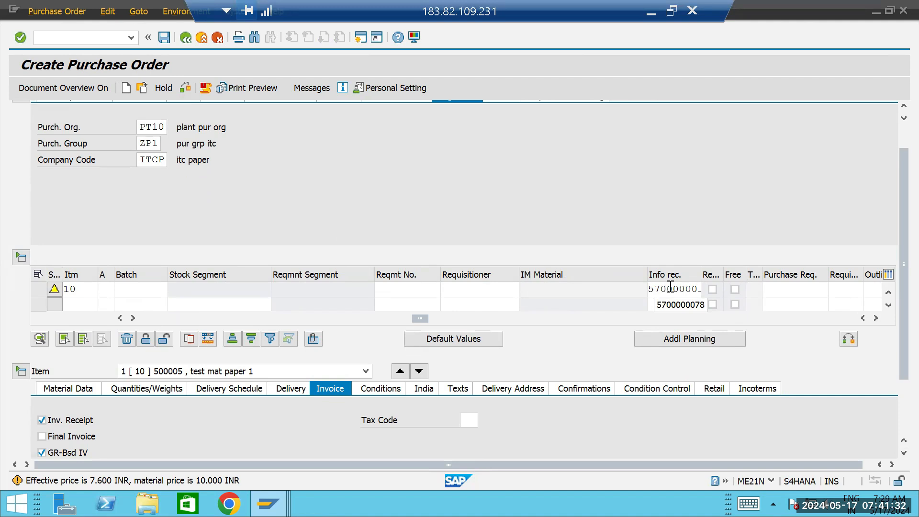
pyautogui.moveTo(420, 318); pyautogui.dragTo(126, 338)
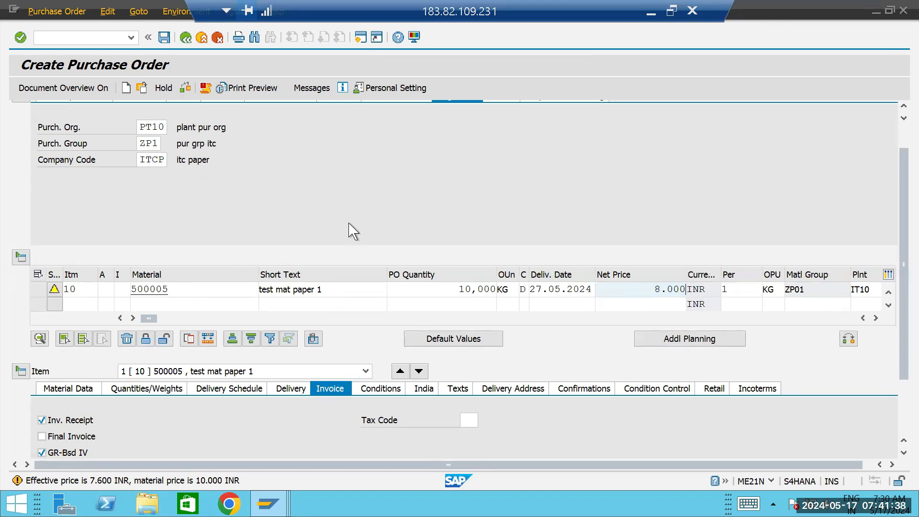
# - Confirm the item's net price, run the order check, review its messages and close the list
pyautogui.press('Return')
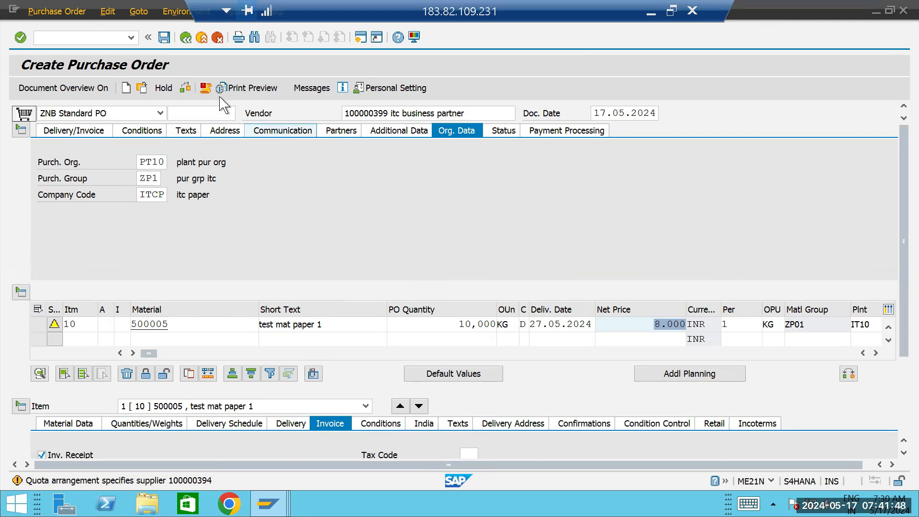
pyautogui.click(184, 89)
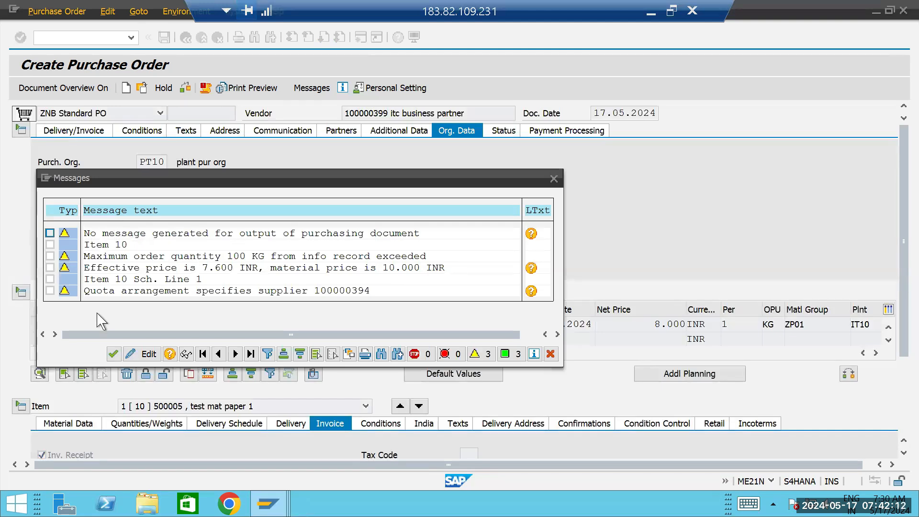
pyautogui.click(113, 354)
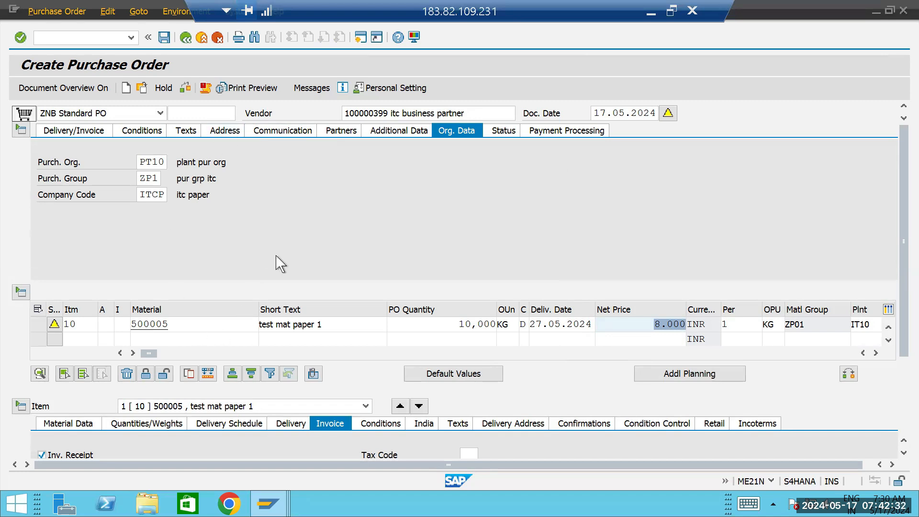
# - Save the purchase order as it stands, view the details of the resulting status message and close them
pyautogui.hotkey('ctrl', 's')
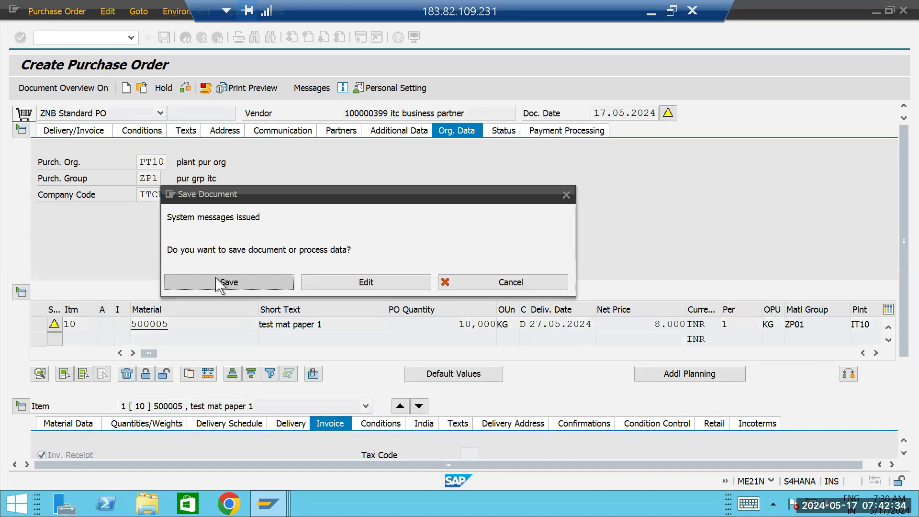
pyautogui.click(222, 283)
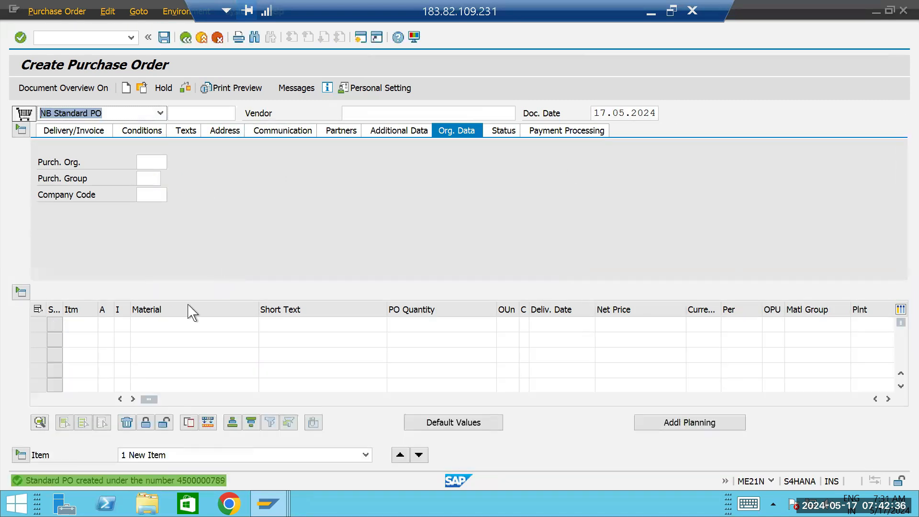
pyautogui.doubleClick(185, 483)
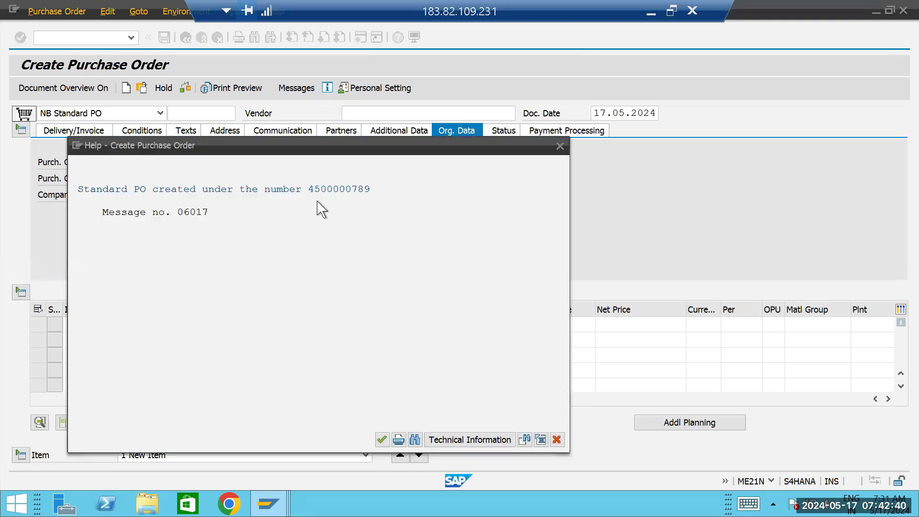
pyautogui.click(560, 146)
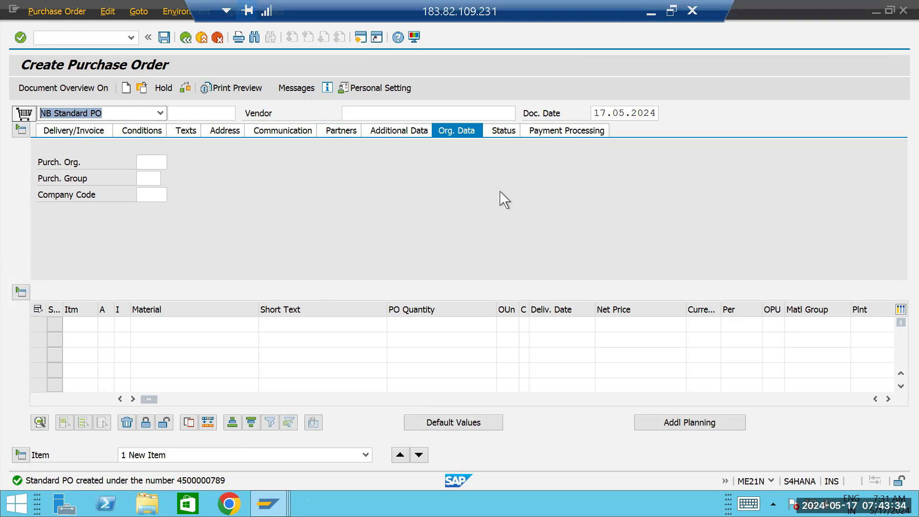
# - Assign plant IT10 to the first item of a new NB standard order and validate the entry
pyautogui.click(858, 325)
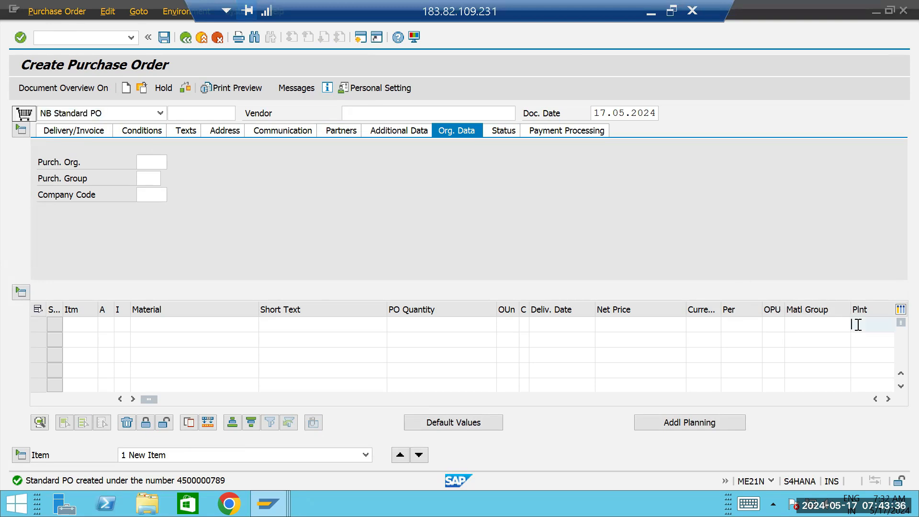
pyautogui.write('1710')
pyautogui.press('Return')
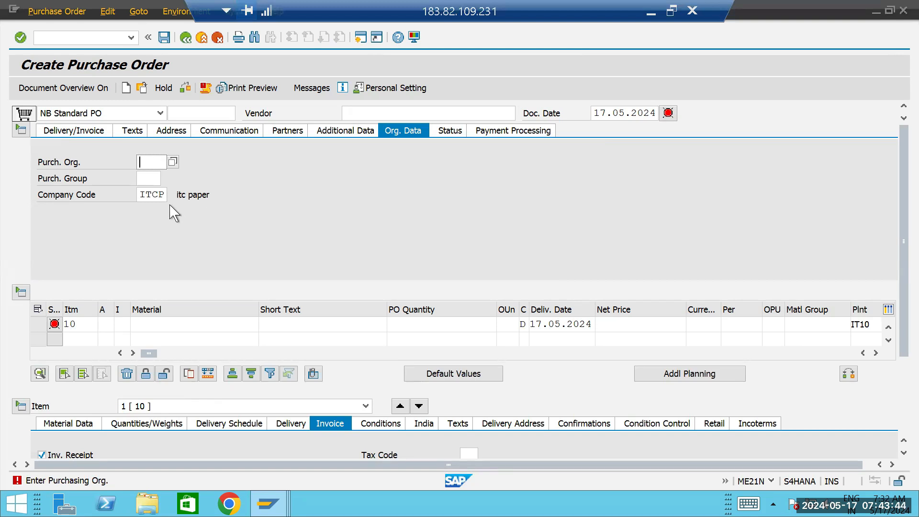
# - Set the new order's purchasing organization to pt10 and its purchasing group to ZP1
pyautogui.click(146, 163)
pyautogui.click(151, 176)
pyautogui.click(150, 179)
pyautogui.write('ZP1')
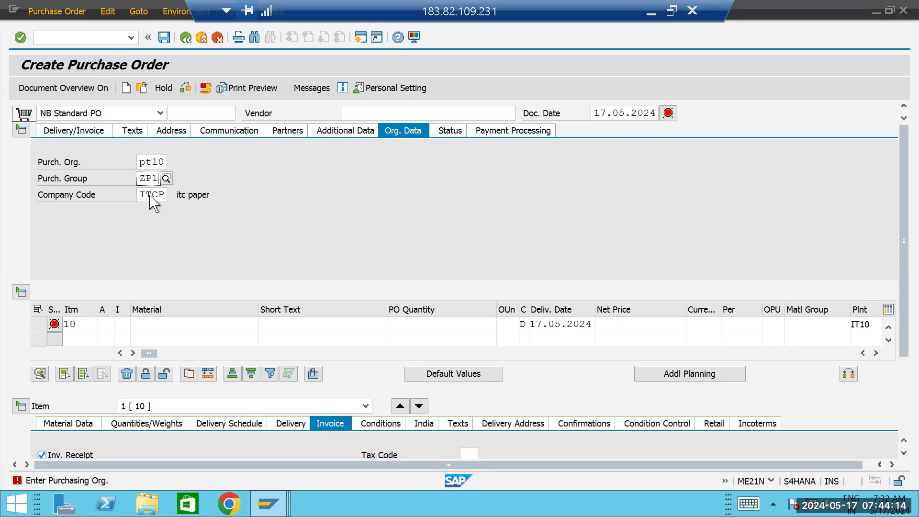
pyautogui.click(162, 325)
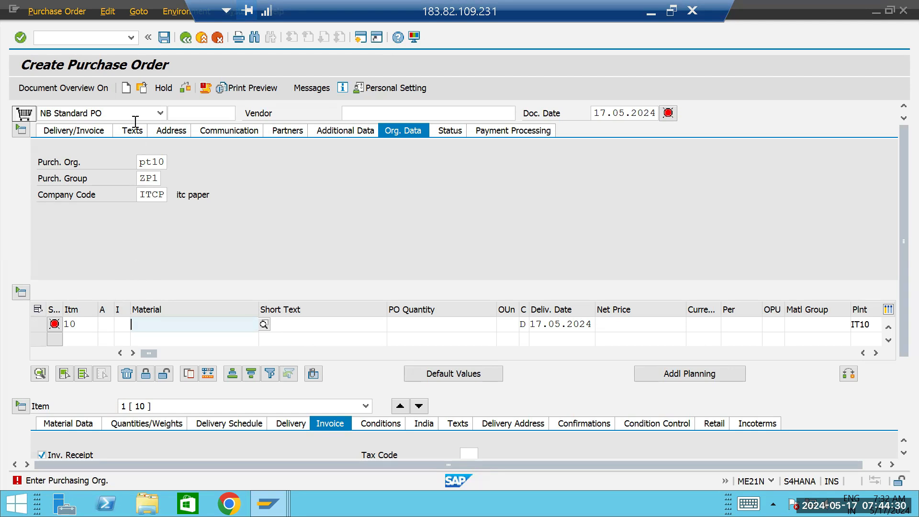
# - Change the new order's document type from standard PO to UB Stock Transp. Order
pyautogui.click(161, 114)
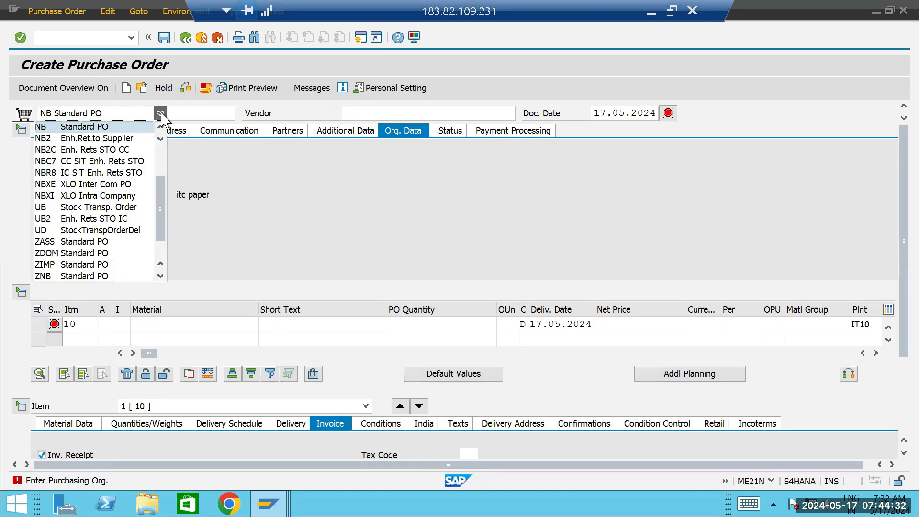
pyautogui.scroll(-1, 115, 187)
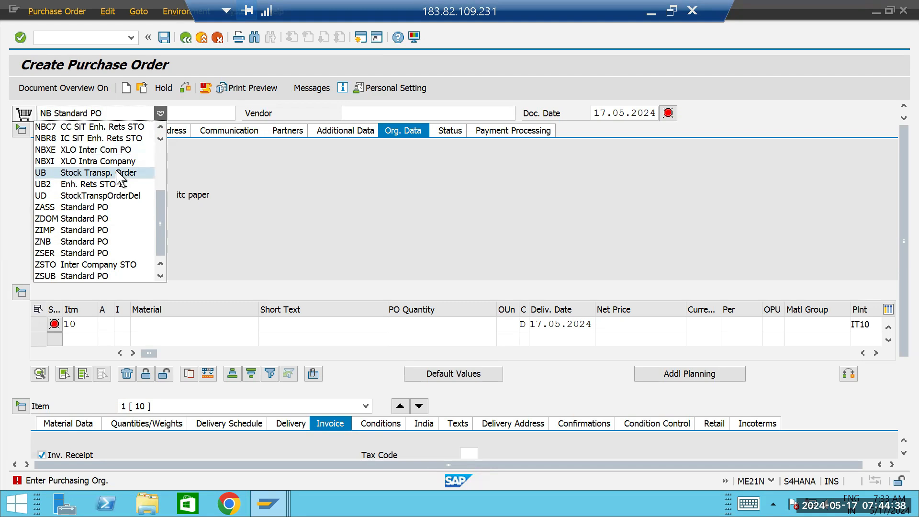
pyautogui.click(117, 173)
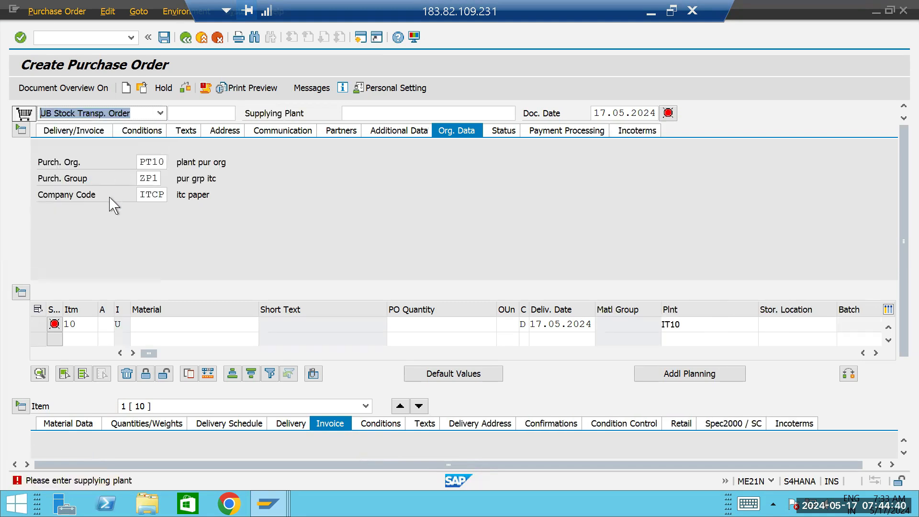
# - Examine the stock transport order's supplying plant, order type and first item fields, and validate the entry without a supplying plant
pyautogui.click(384, 114)
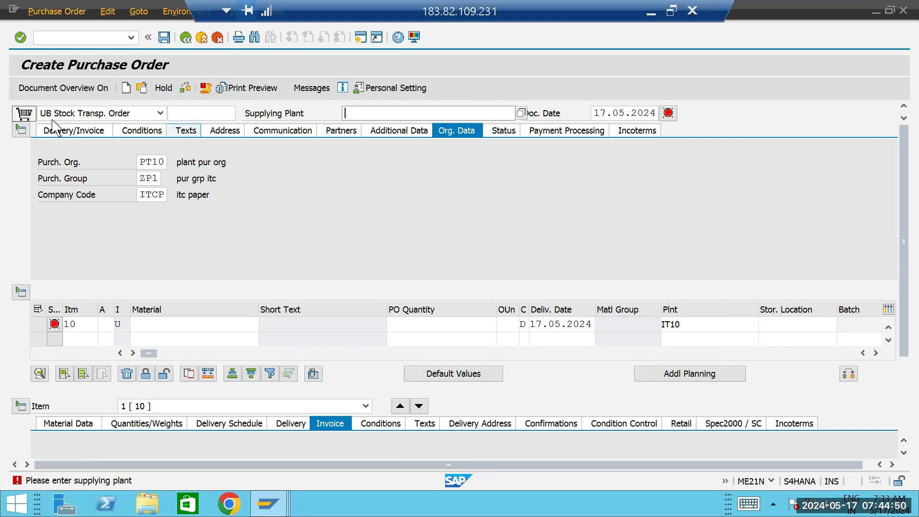
pyautogui.click(63, 112)
pyautogui.click(345, 210)
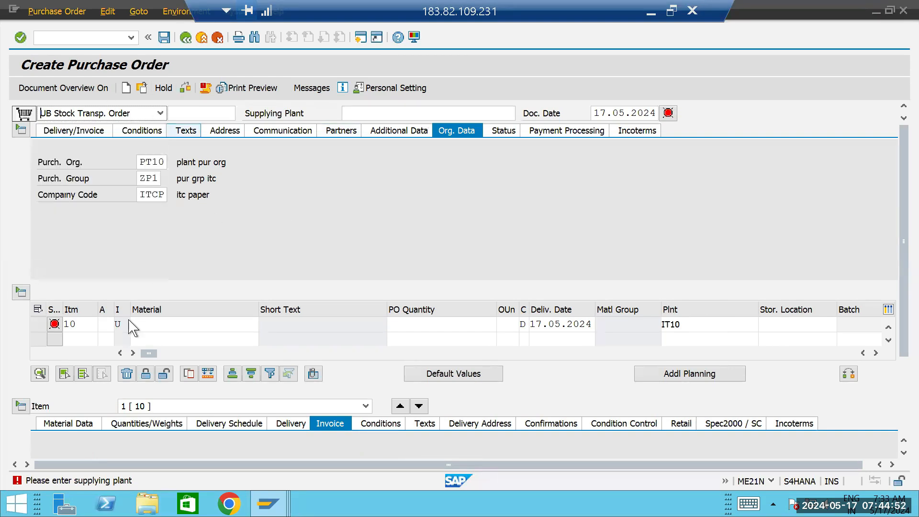
pyautogui.click(127, 325)
pyautogui.click(398, 114)
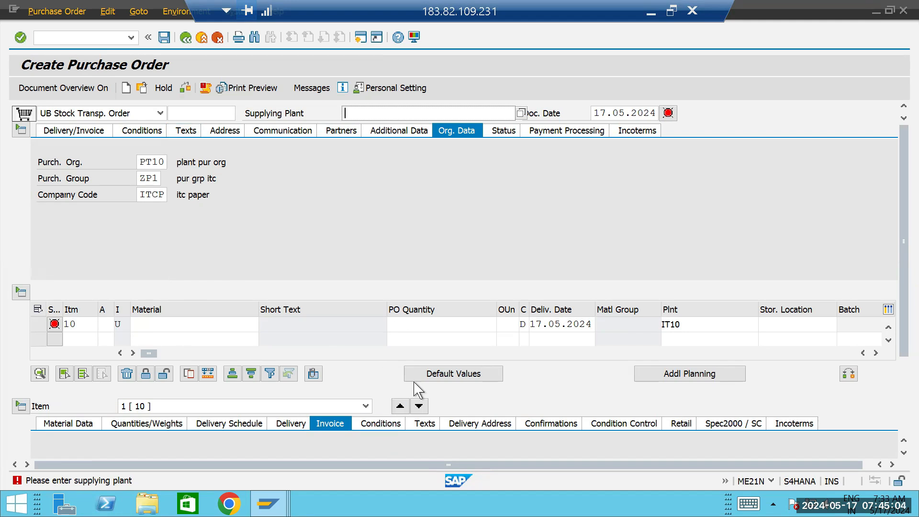
pyautogui.scroll(-1, 416, 386)
pyautogui.press('Return')
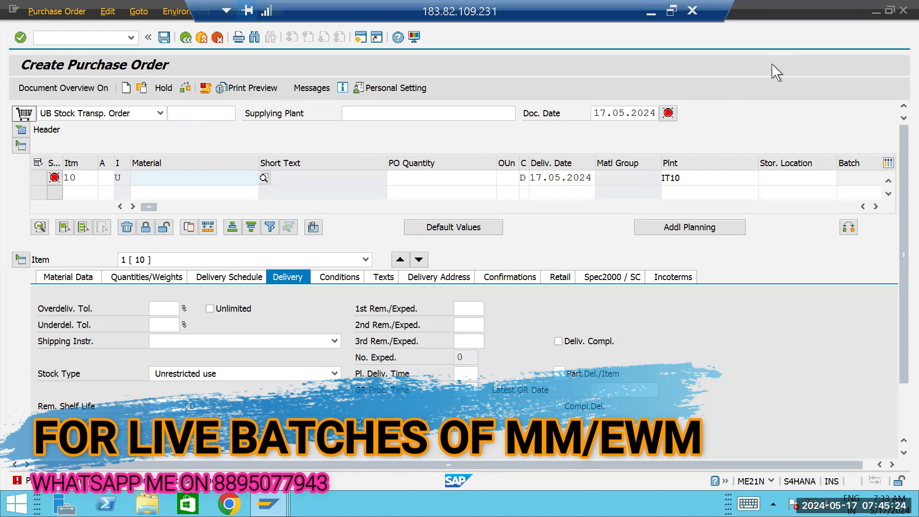
# - Switch to the march batch.docx document in Word and start a new line below INVENTORY MANAGEMENT
pyautogui.click(650, 11)
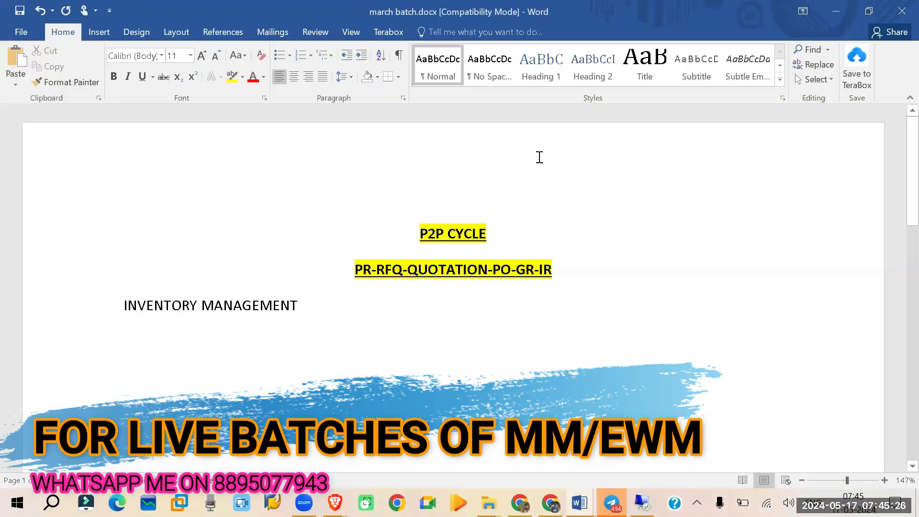
pyautogui.click(319, 302)
pyautogui.press('Return')
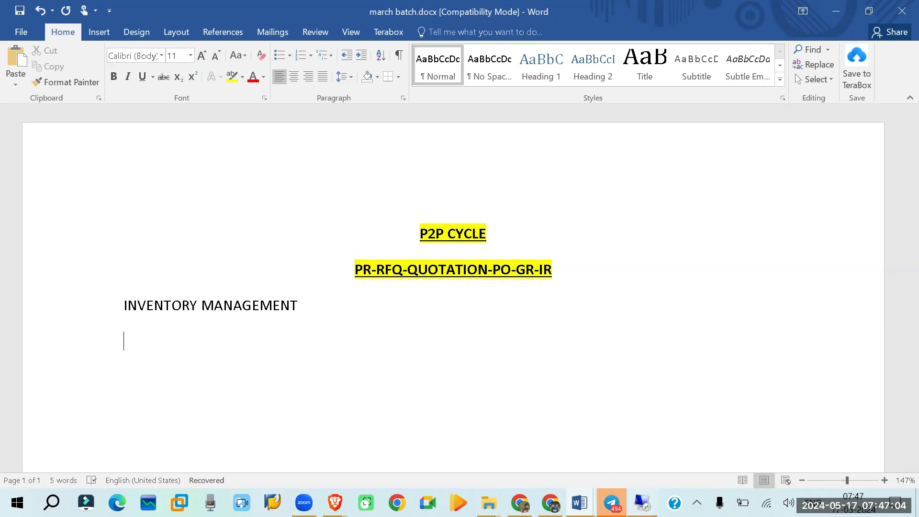
# - Return to the remote SAP session, leave the purchase order and open the material types configuration with transaction oms2
pyautogui.click(642, 503)
pyautogui.click(89, 34)
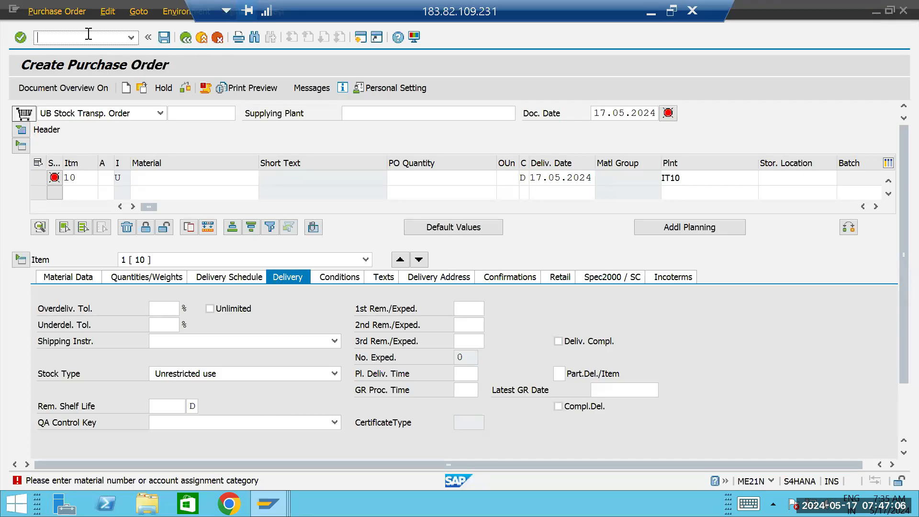
pyautogui.write('/nos2')
pyautogui.press('Return')
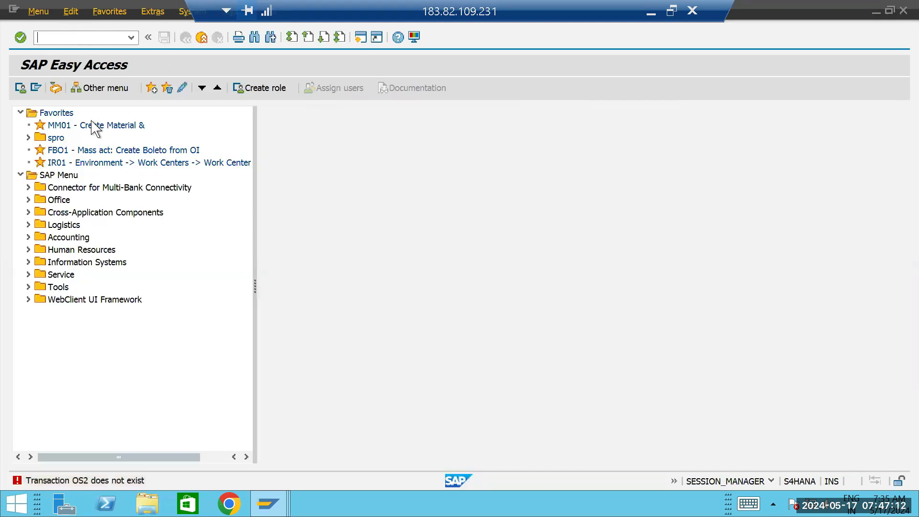
pyautogui.write('oms2')
pyautogui.press('Return')
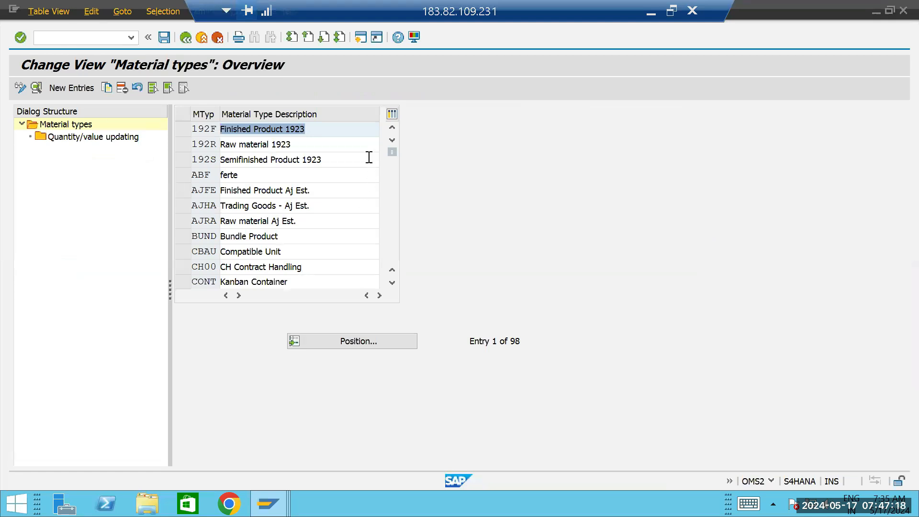
# - Locate material type ROH in the material types overview and open its Quantity/value updating settings
pyautogui.scroll(-6, 225, 206)
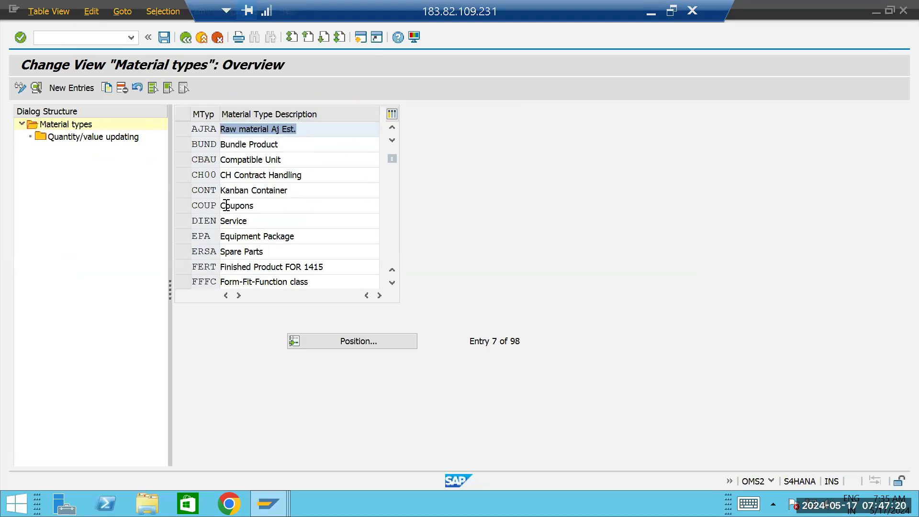
pyautogui.scroll(-8, 225, 207)
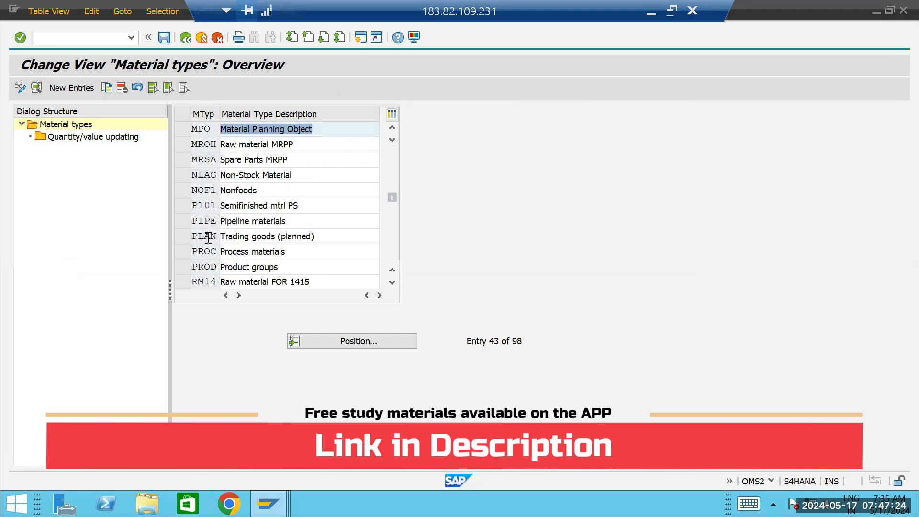
pyautogui.scroll(-3, 205, 236)
pyautogui.scroll(1, 198, 256)
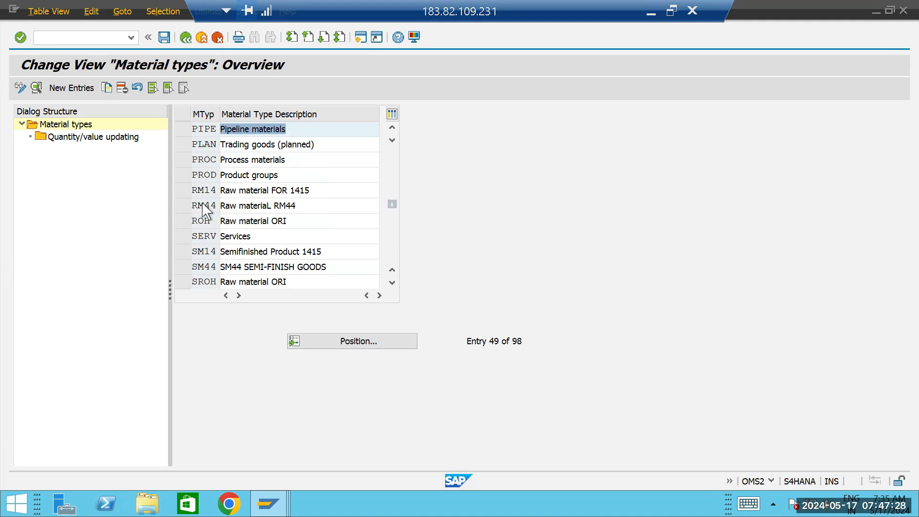
pyautogui.scroll(1, 201, 206)
pyautogui.scroll(1, 204, 204)
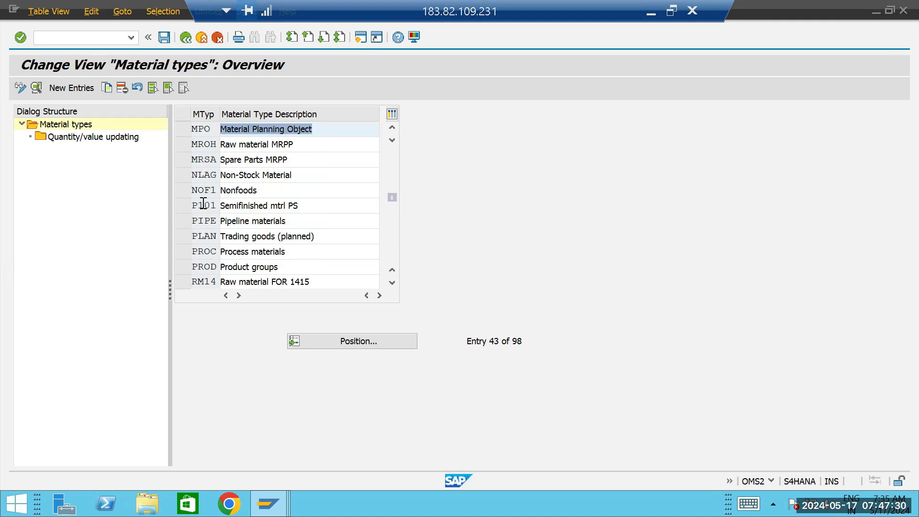
pyautogui.scroll(-3, 204, 205)
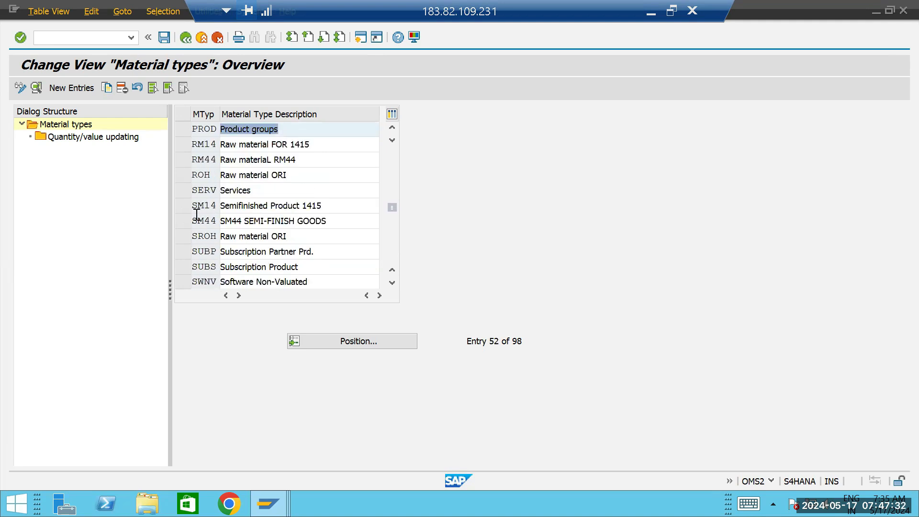
pyautogui.click(184, 175)
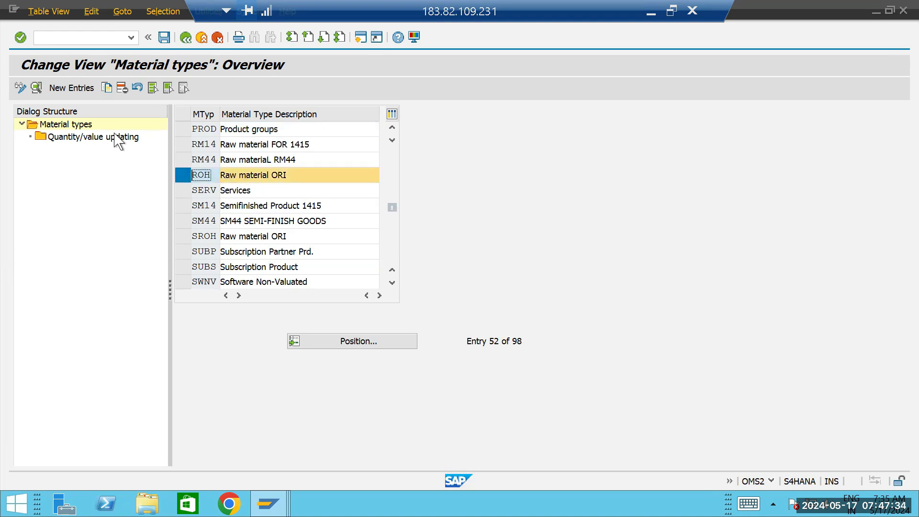
pyautogui.doubleClick(81, 138)
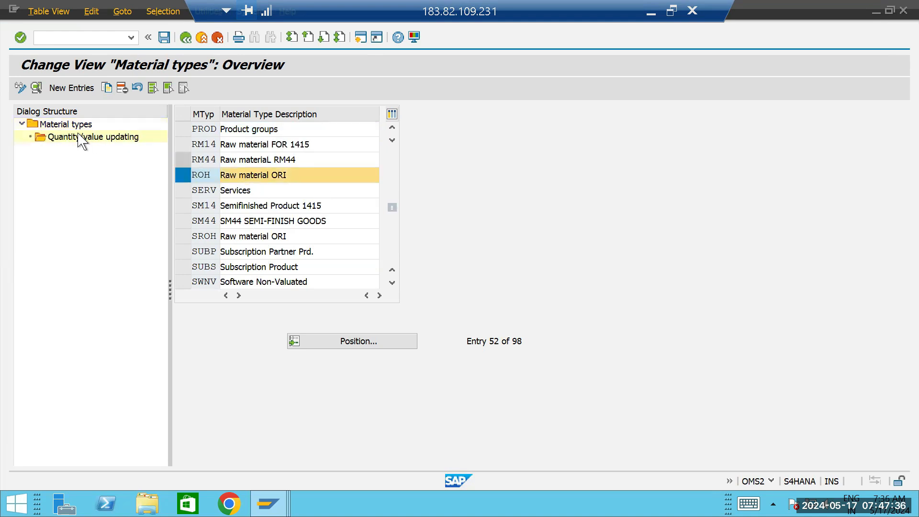
# - Position the ROH quantity/value updating list at valuation area it10 to examine its updating settings
pyautogui.click(339, 342)
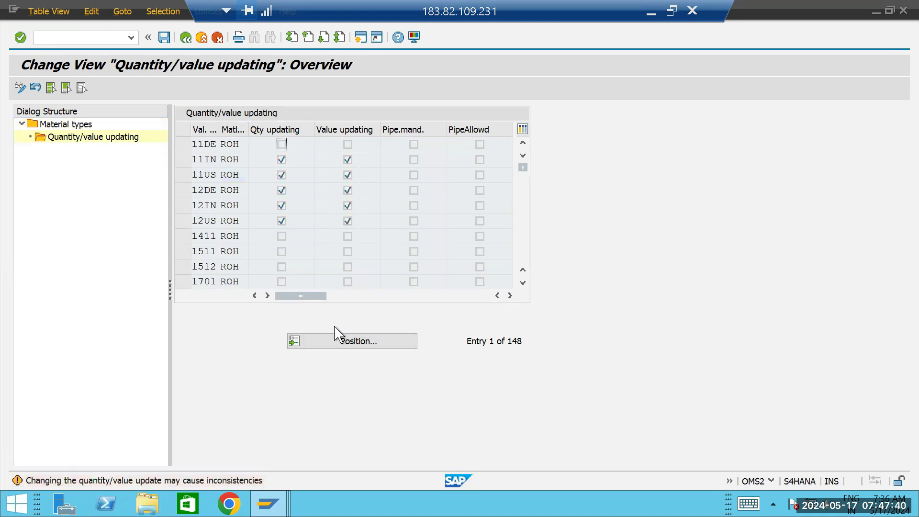
pyautogui.click(335, 341)
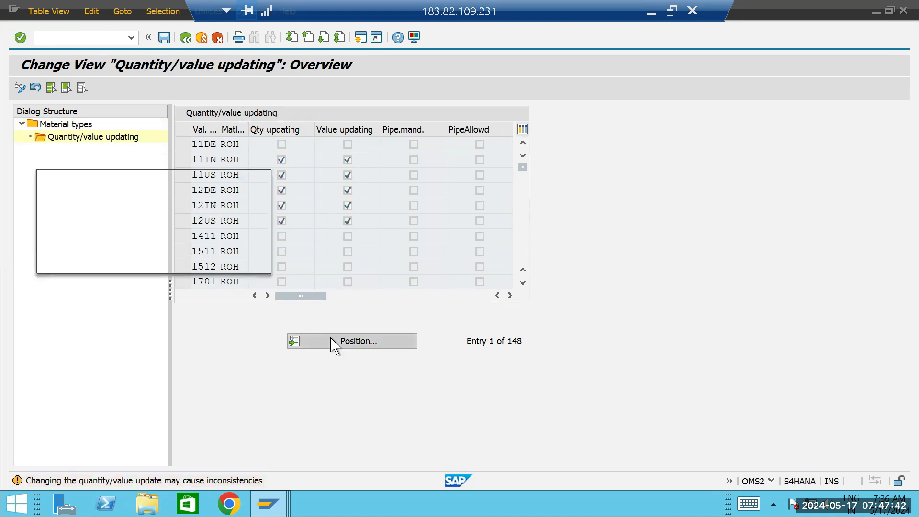
pyautogui.click(179, 201)
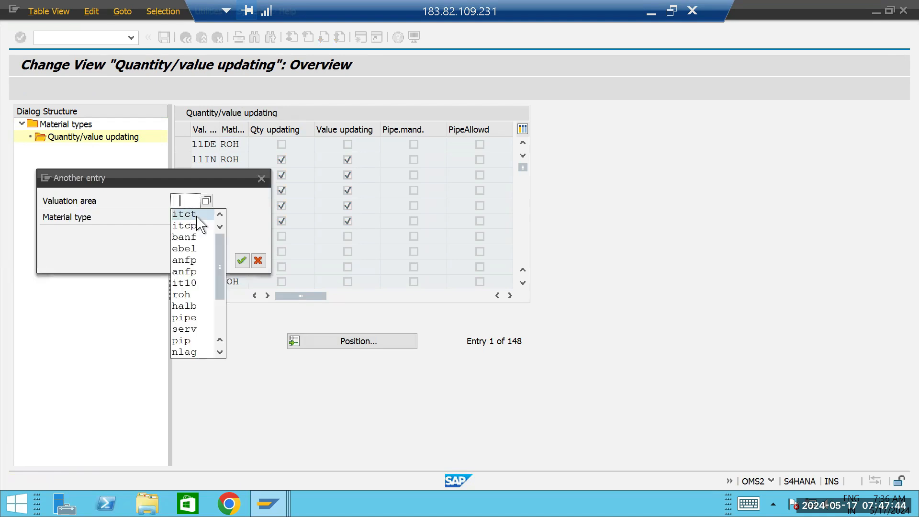
pyautogui.click(200, 218)
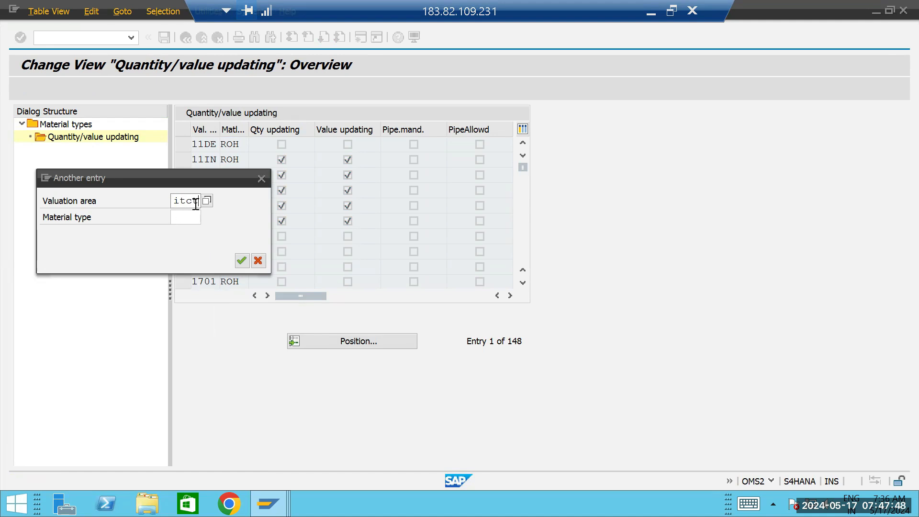
pyautogui.click(196, 204)
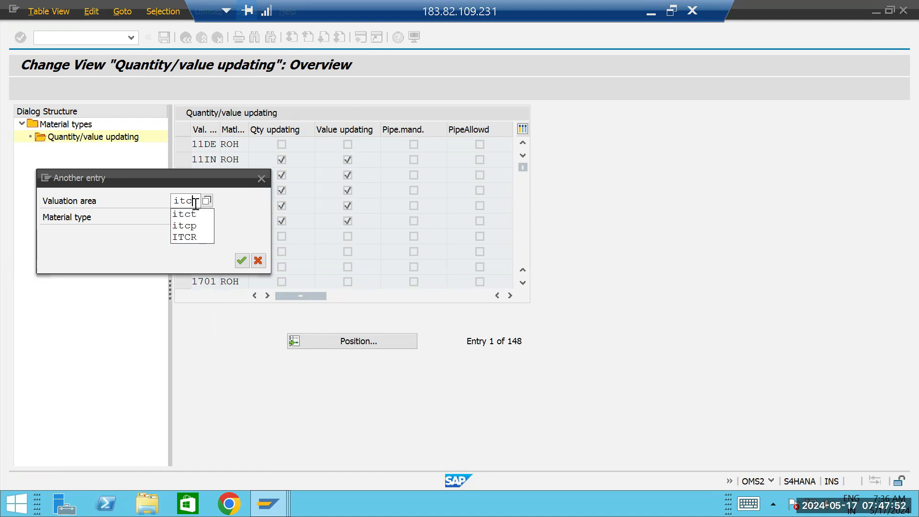
pyautogui.press('BackSpace')
pyautogui.write('10')
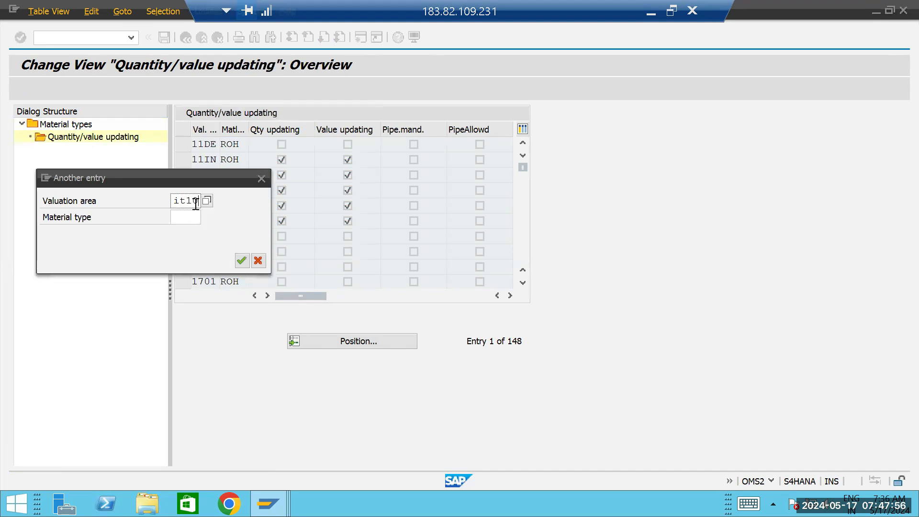
pyautogui.press('Return')
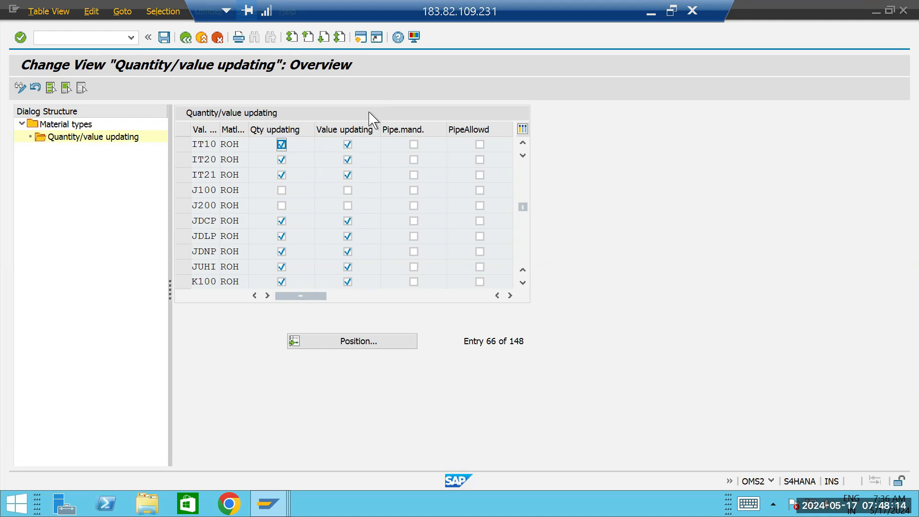
# - Open an additional SAP session and start the stock overview with transaction mmbe
pyautogui.click(363, 34)
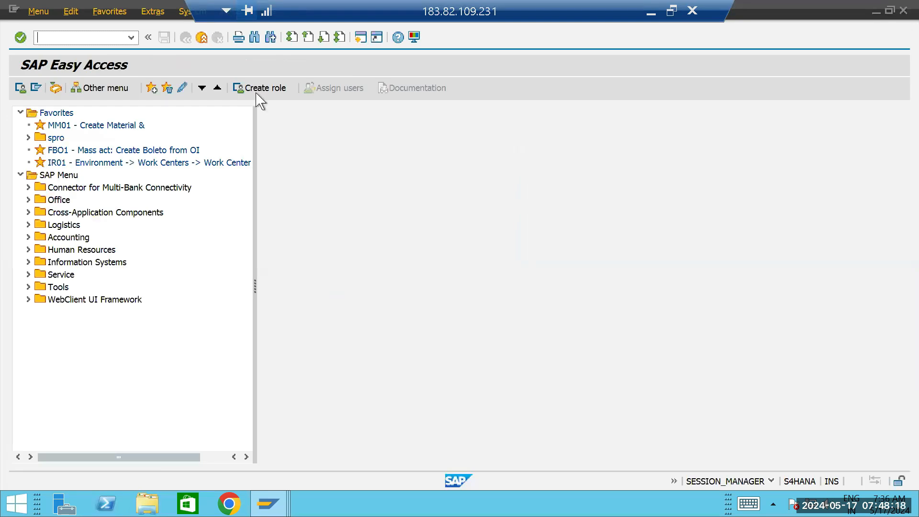
pyautogui.write('mmbe')
pyautogui.press('Return')
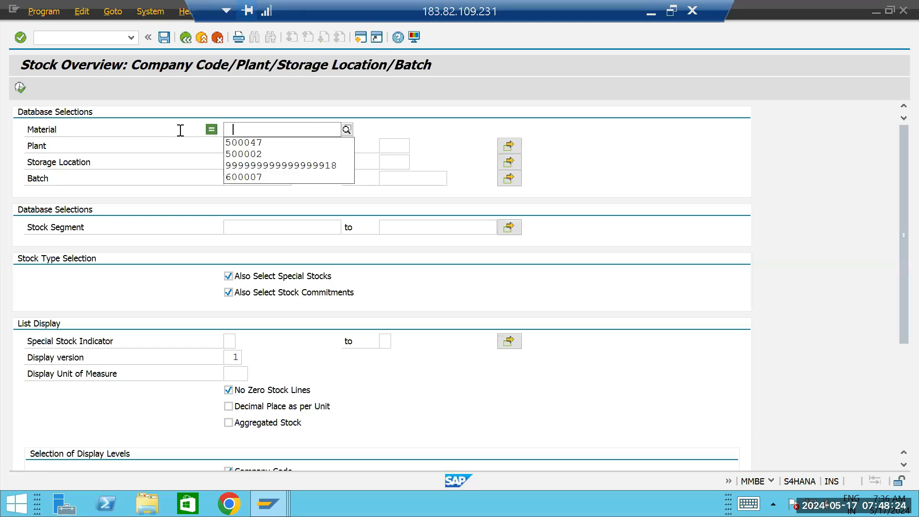
# - Set the stock overview selection to material 500005 and plant it10
pyautogui.click(259, 143)
pyautogui.press('BackSpace')
pyautogui.press('BackSpace')
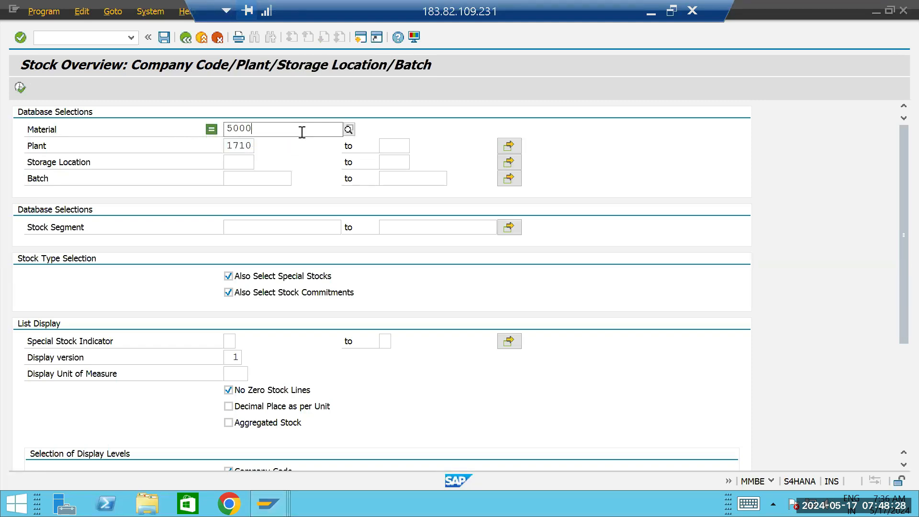
pyautogui.write('05')
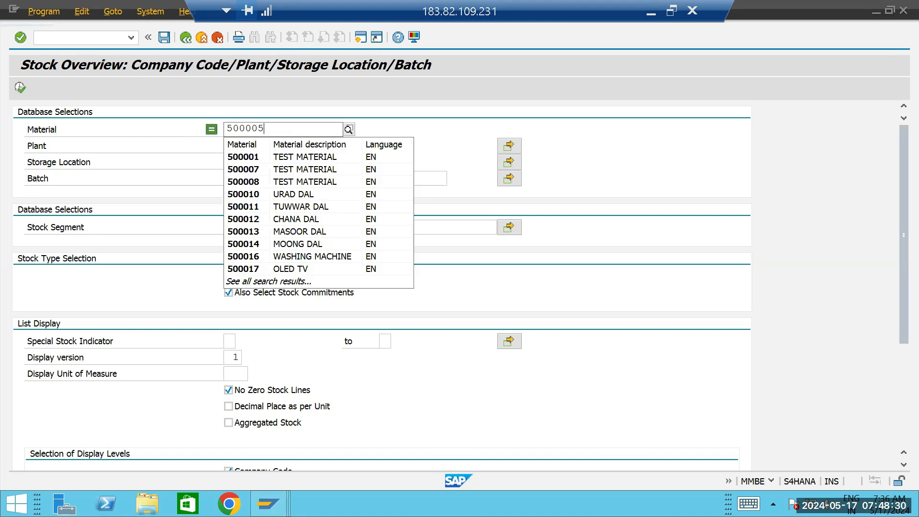
pyautogui.click(249, 159)
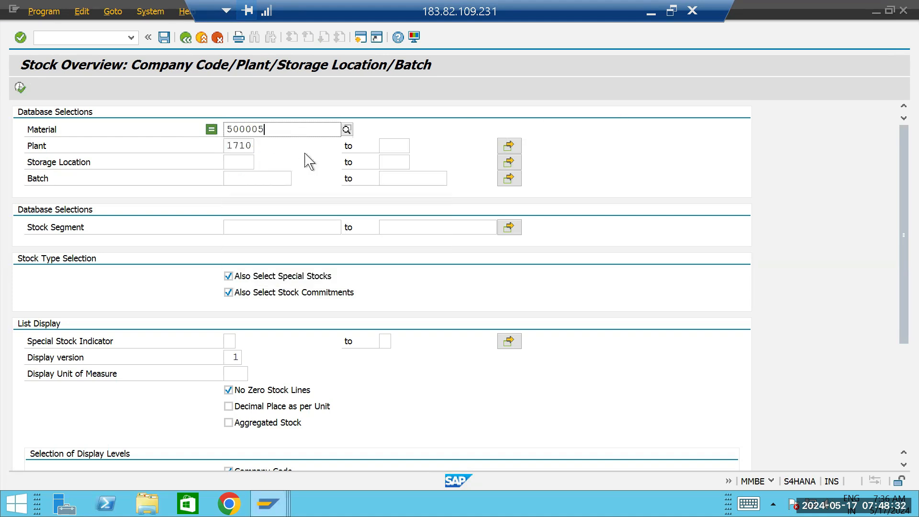
pyautogui.click(253, 145)
pyautogui.press('BackSpace')
pyautogui.press('BackSpace')
pyautogui.press('BackSpace')
pyautogui.press('BackSpace')
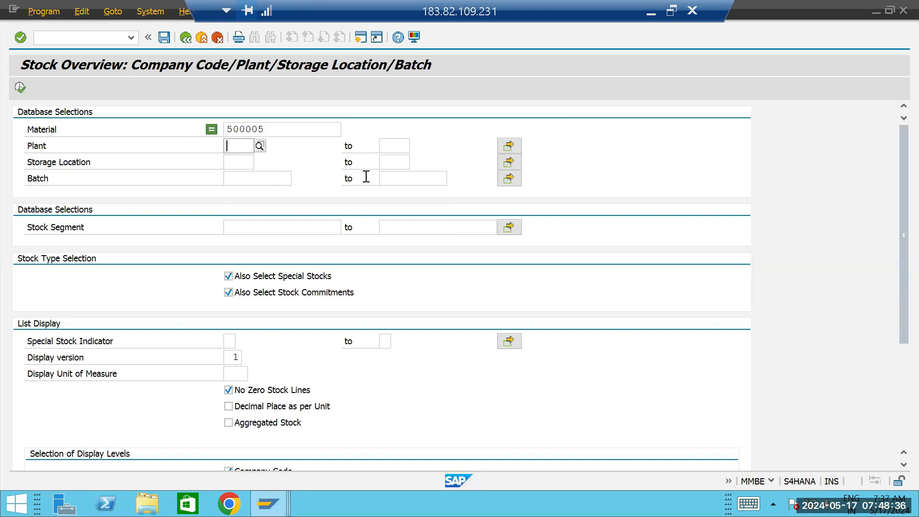
pyautogui.write('it10')
pyautogui.press('Return')
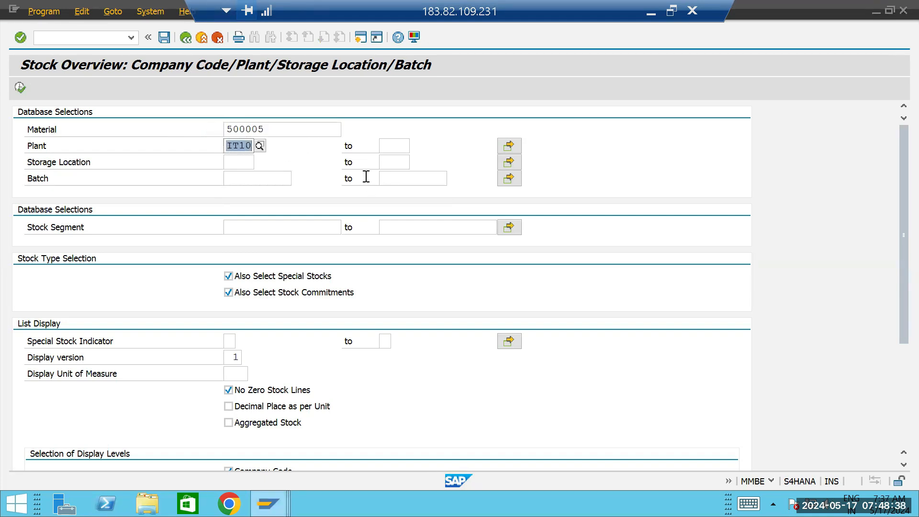
# - Run the stock overview and select storage location 0001 Material under plant IT10
pyautogui.click(21, 89)
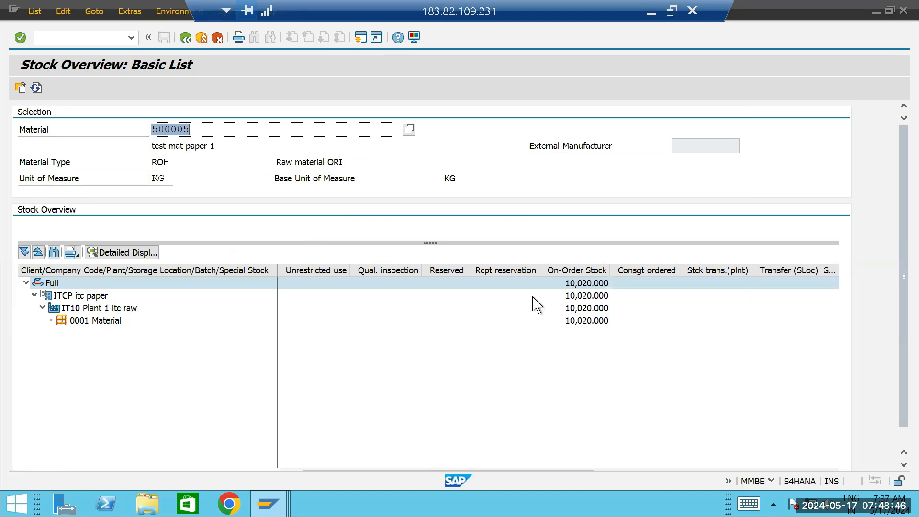
pyautogui.click(100, 321)
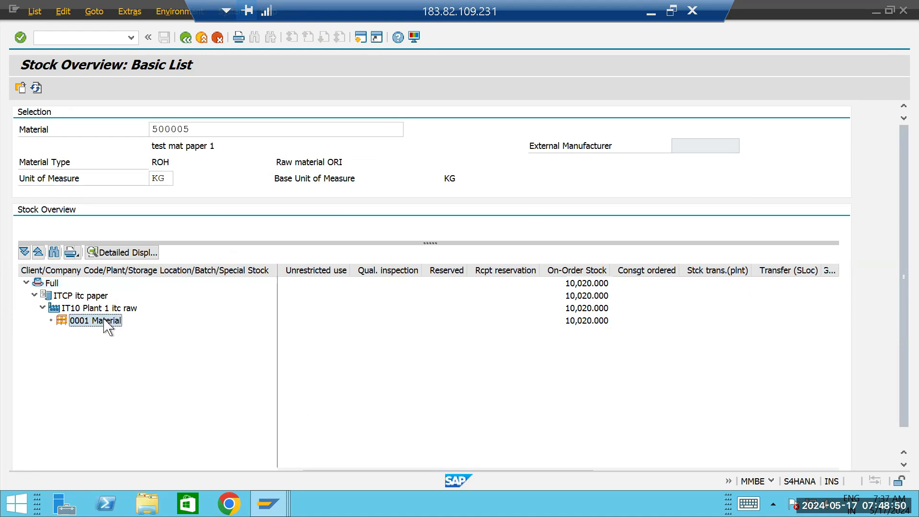
# - Examine the On-Order Stock, Unrestricted use, Qual. inspection and Blocked columns in the stock overview for material 500005
pyautogui.click(593, 272)
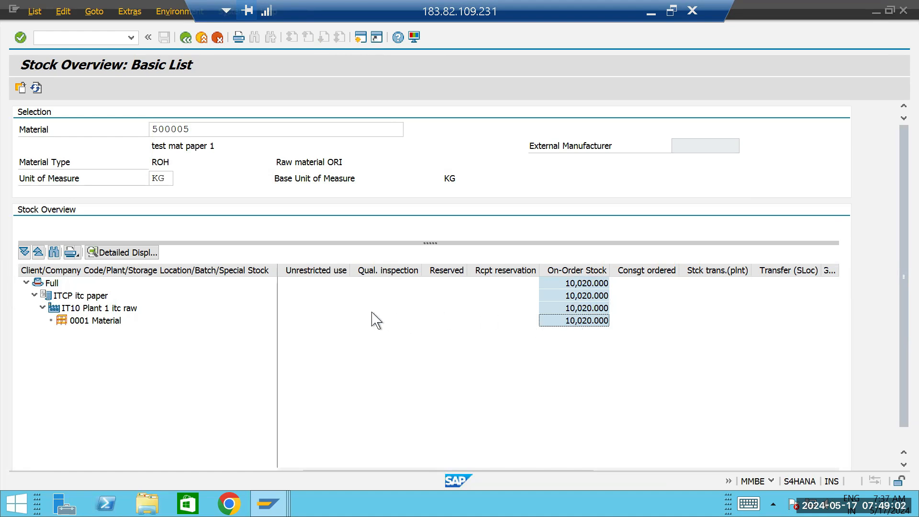
pyautogui.click(331, 272)
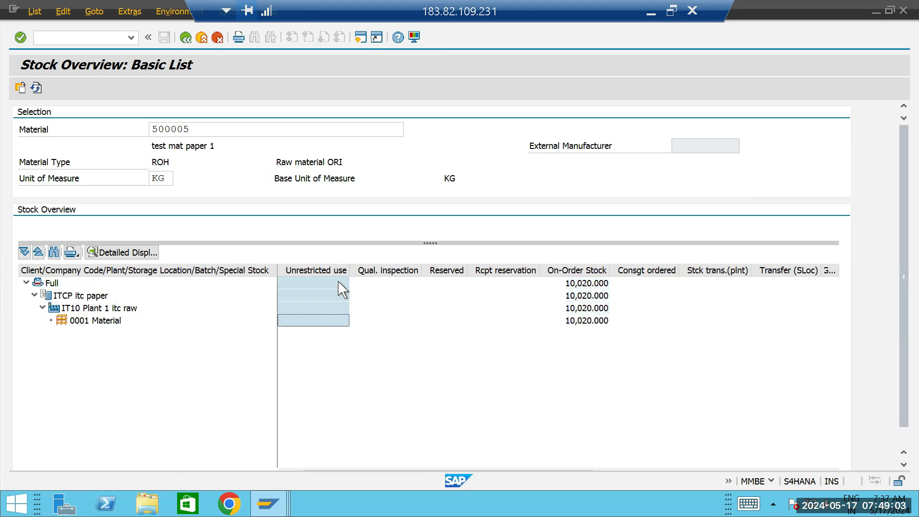
pyautogui.click(383, 272)
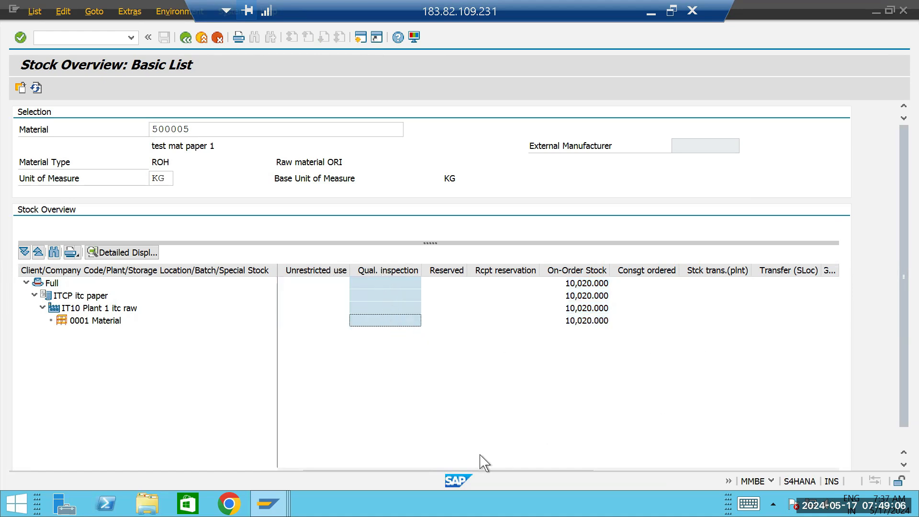
pyautogui.click(781, 470)
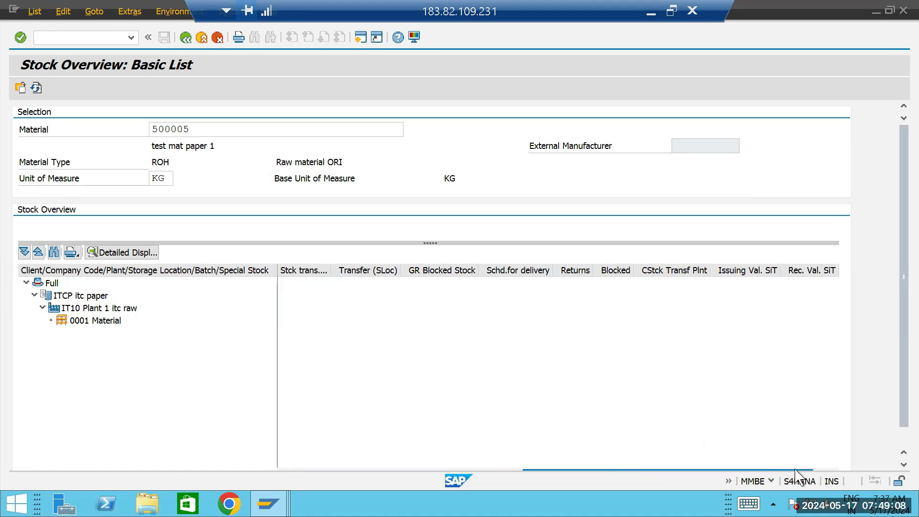
pyautogui.click(615, 271)
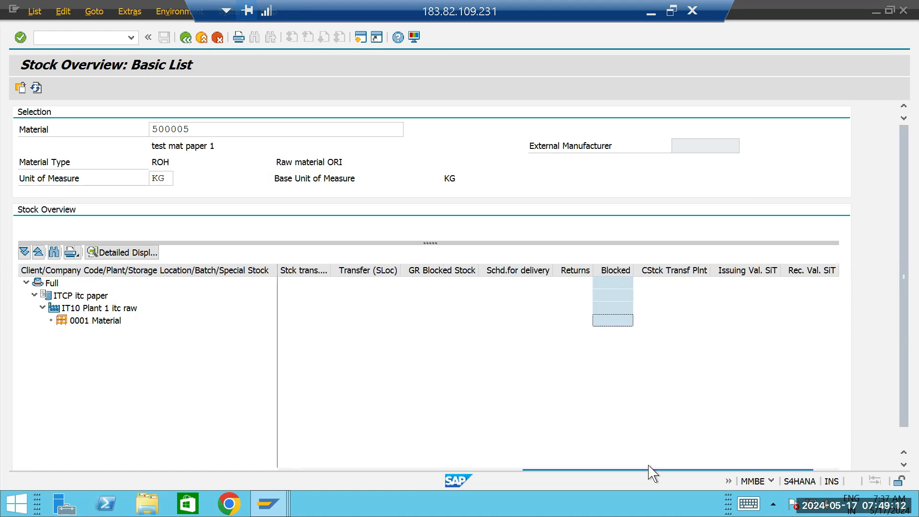
pyautogui.moveTo(640, 473); pyautogui.dragTo(402, 476)
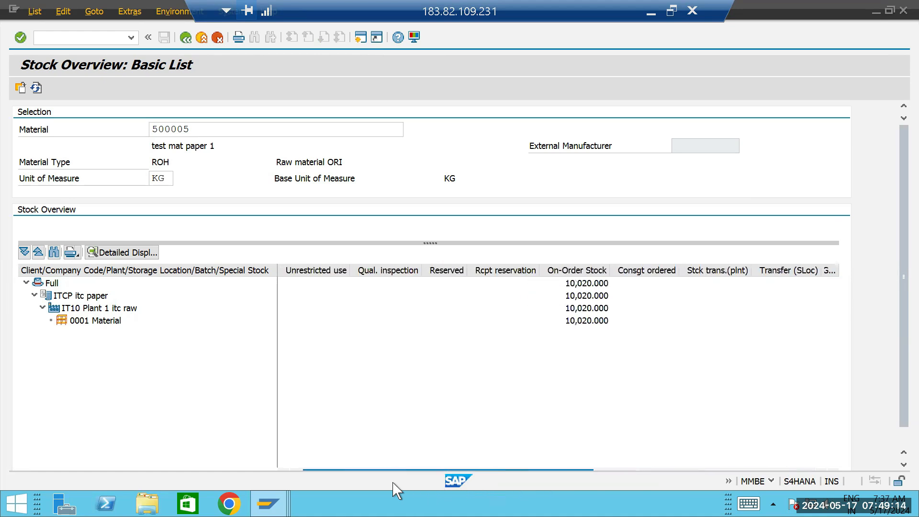
pyautogui.click(579, 274)
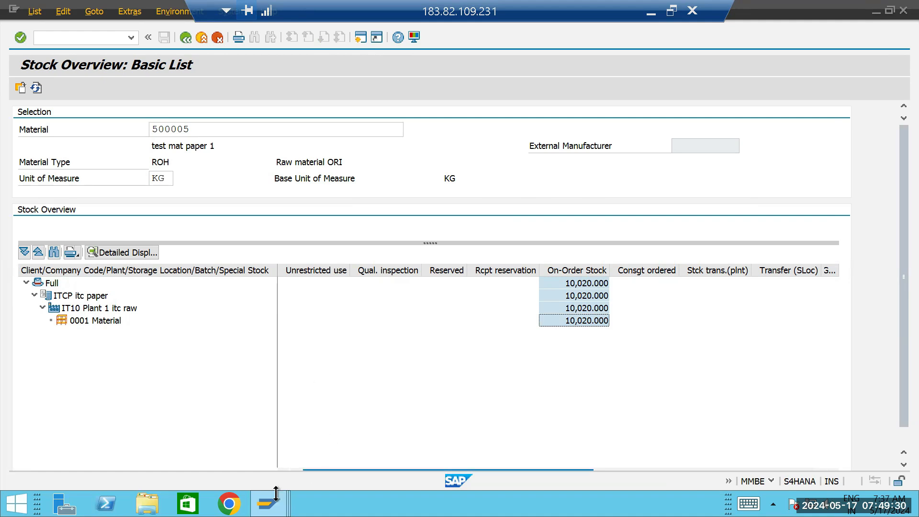
# - Open a fresh SAP session and start purchase order creation with transaction me21n
pyautogui.moveTo(268, 503)
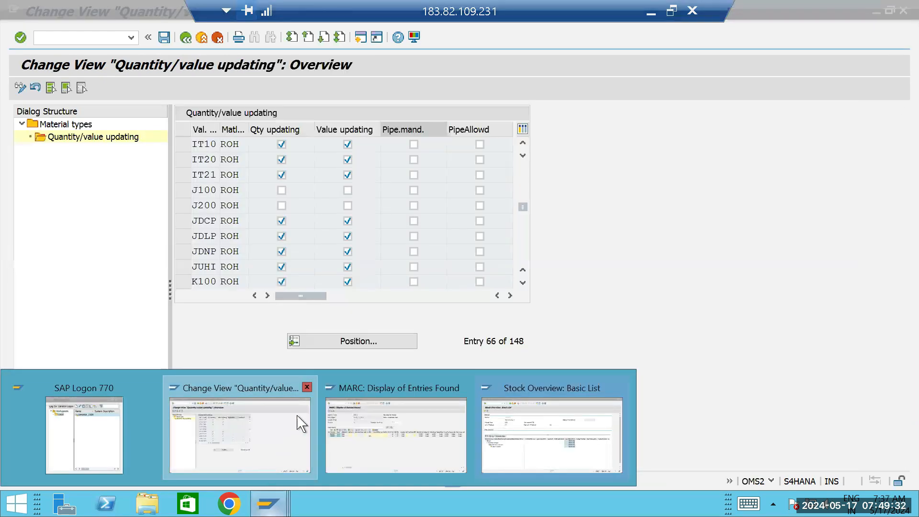
pyautogui.click(302, 422)
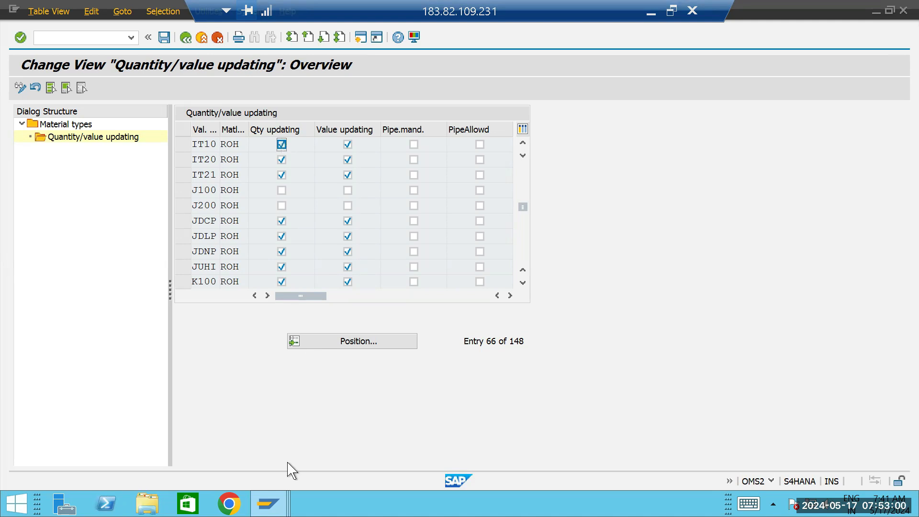
pyautogui.click(268, 503)
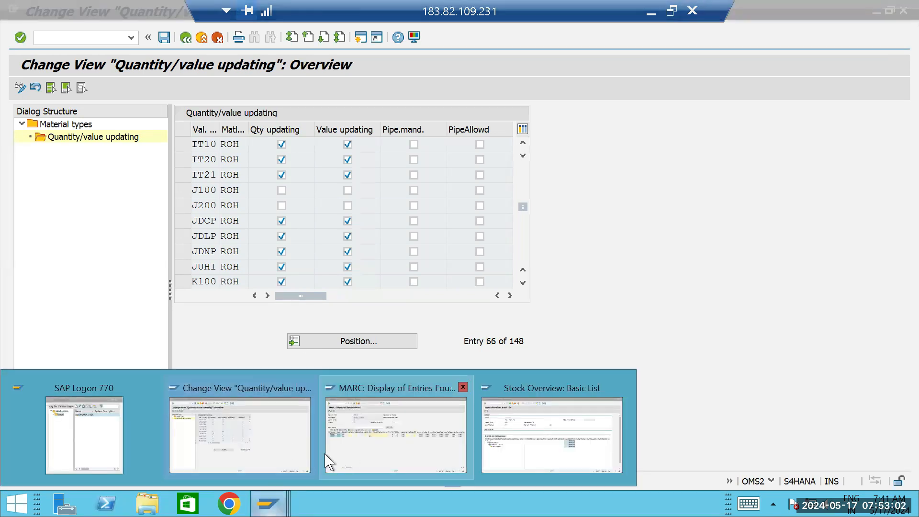
pyautogui.click(506, 465)
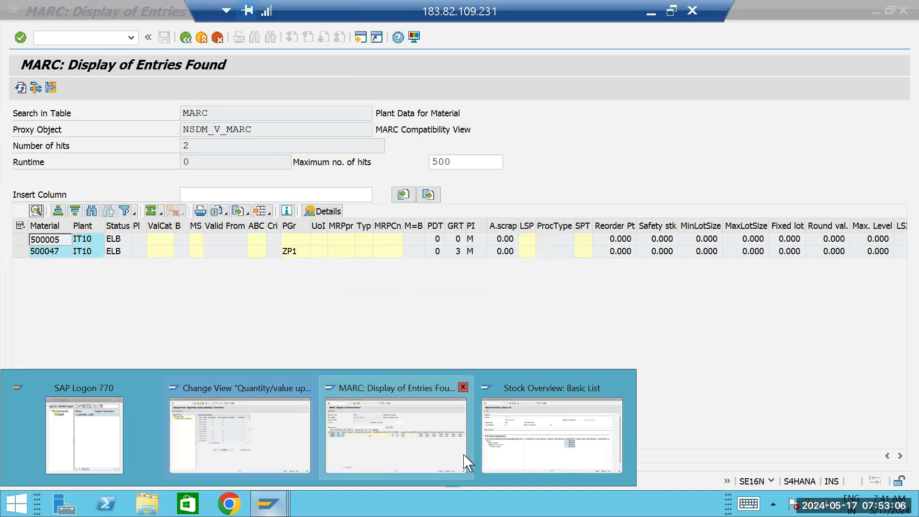
pyautogui.click(493, 450)
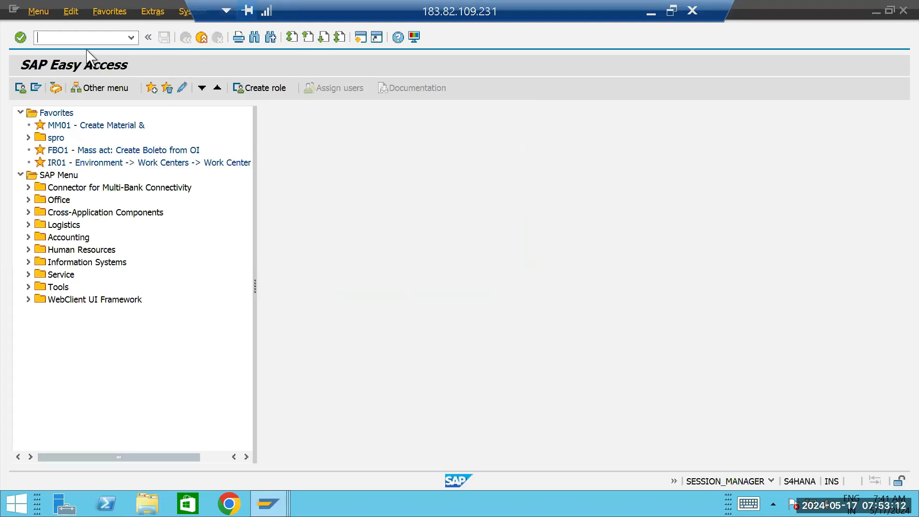
pyautogui.write('me21n')
pyautogui.press('Return')
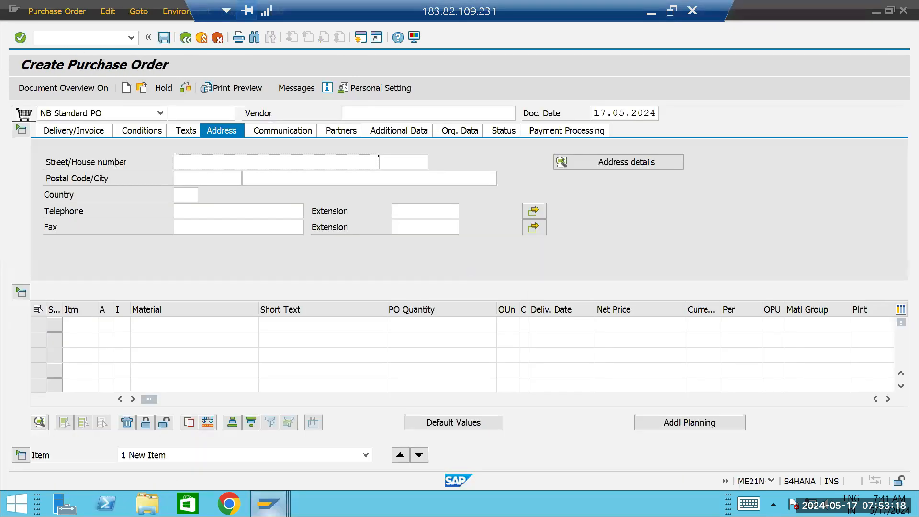
# - In the Quantity/value updating session, disable only quantity updating for ROH in valuation area IT10 and save to the proposed customizing request
pyautogui.moveTo(269, 504)
pyautogui.click(266, 462)
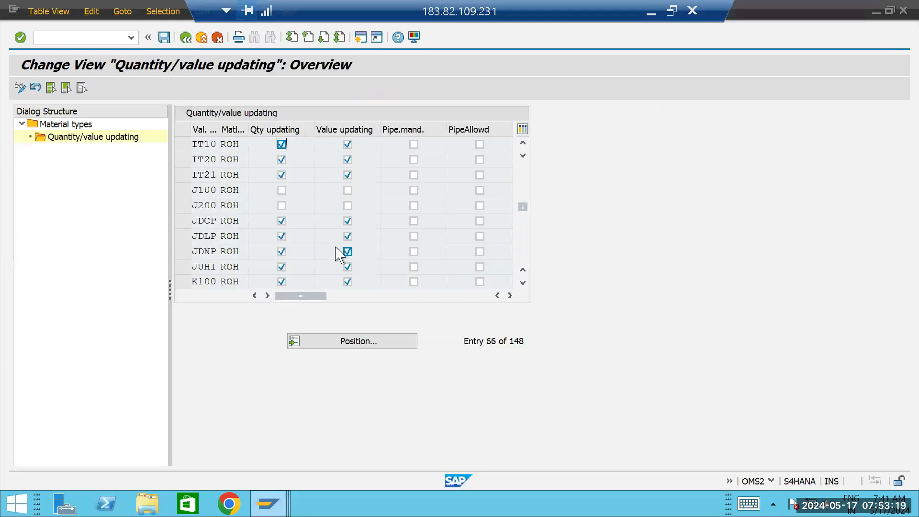
pyautogui.click(282, 144)
pyautogui.click(346, 143)
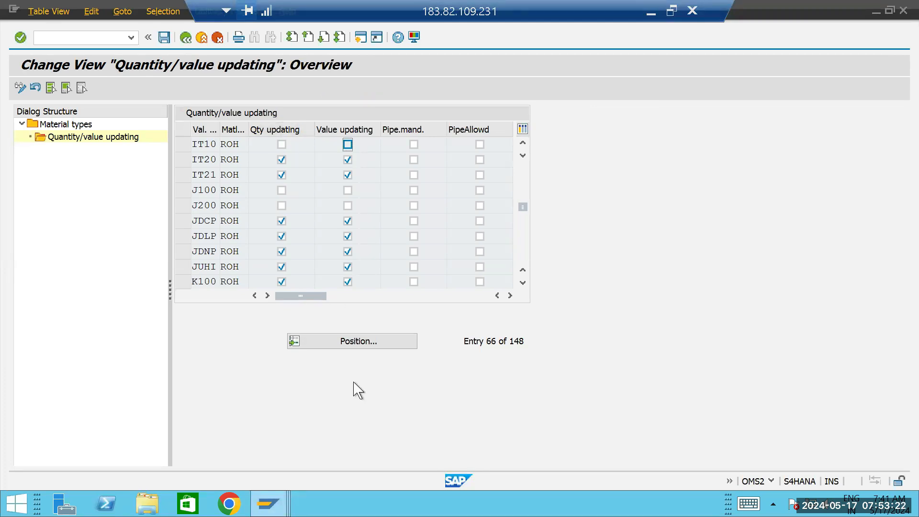
pyautogui.click(346, 145)
pyautogui.hotkey('ctrl', 's')
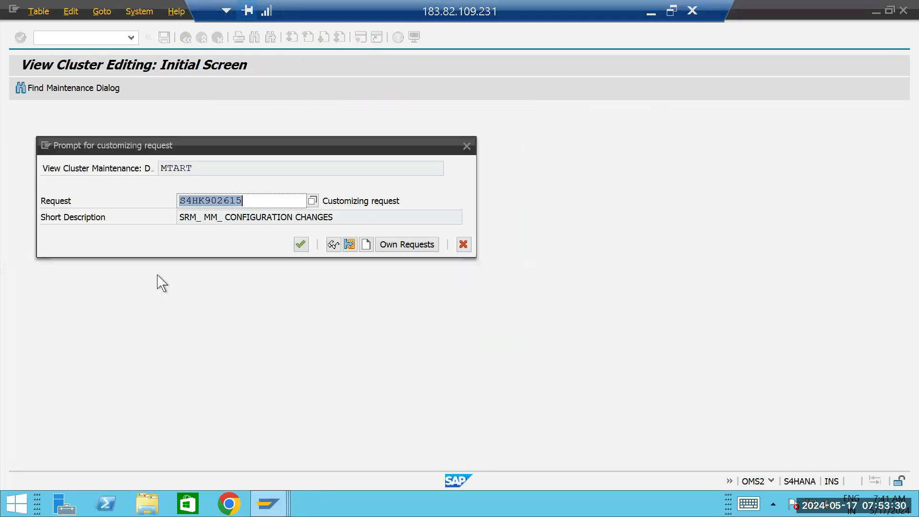
pyautogui.click(301, 245)
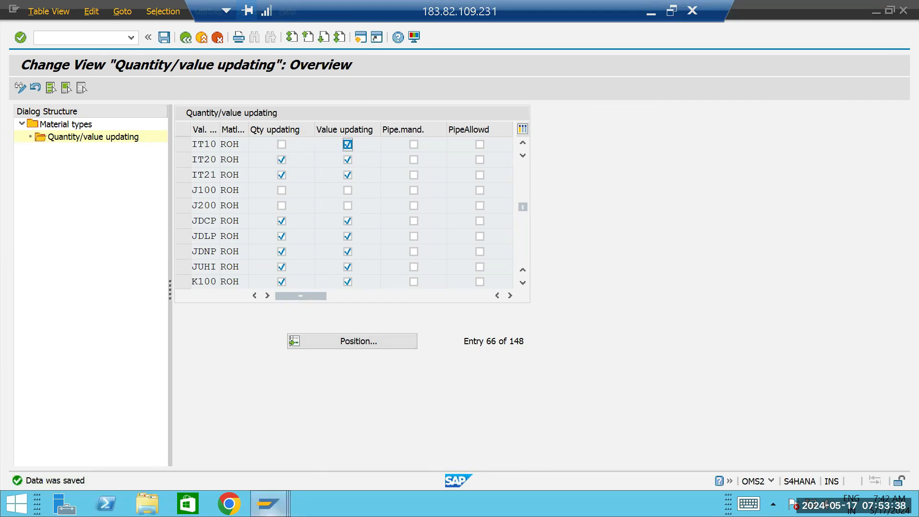
# - Return to the new purchase order, set its type to ZNB Standard PO and choose the itc business partner vendor
pyautogui.moveTo(268, 504)
pyautogui.click(286, 425)
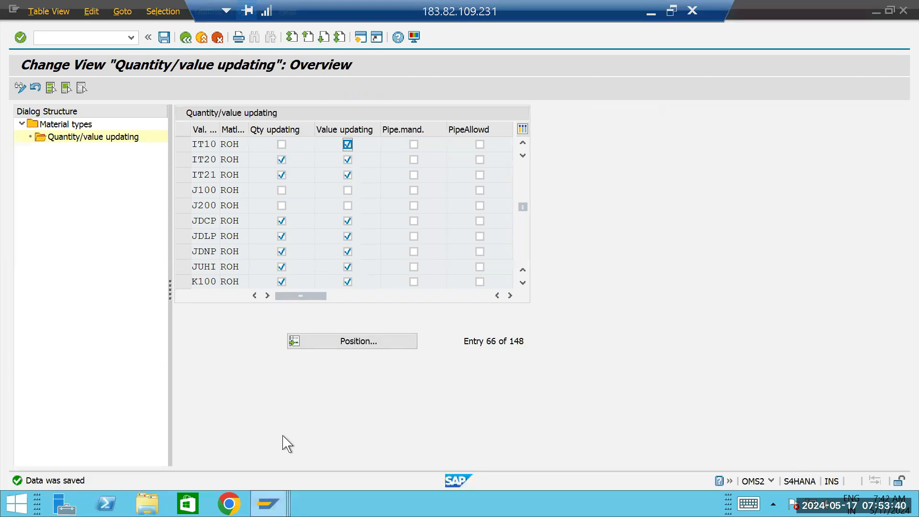
pyautogui.click(669, 430)
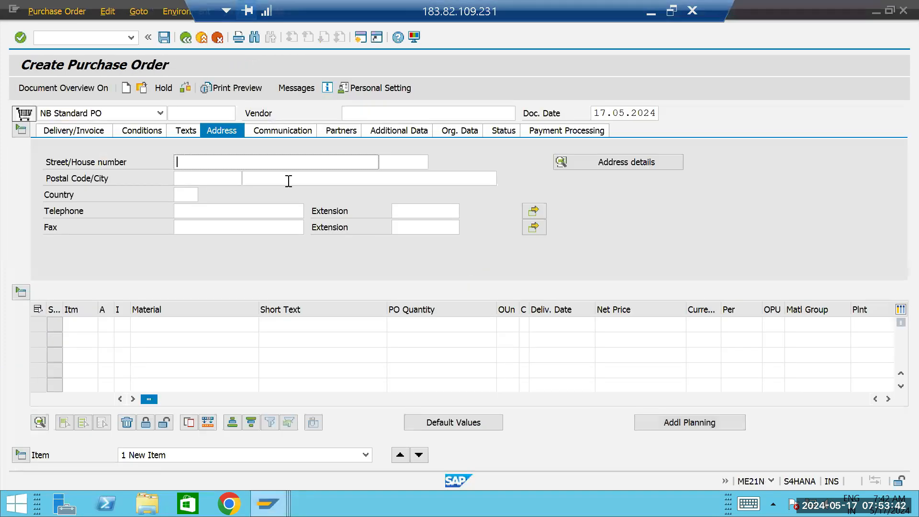
pyautogui.click(160, 113)
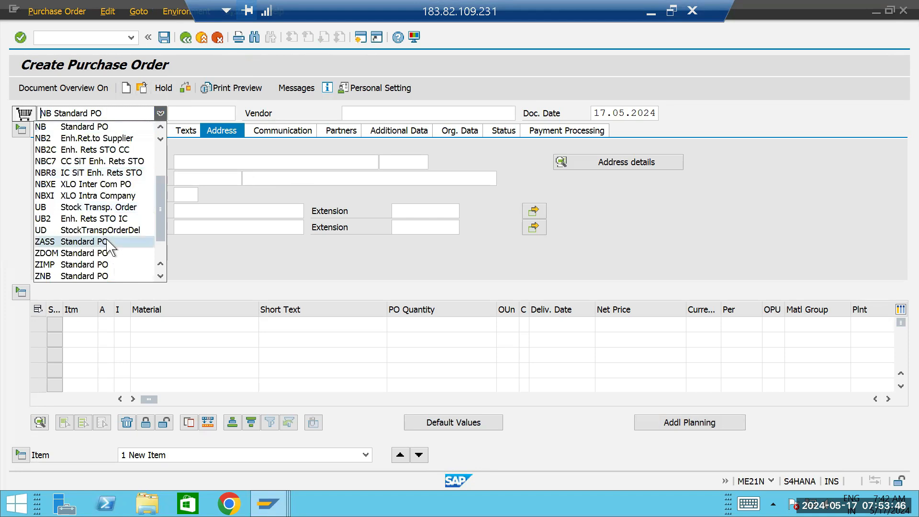
pyautogui.scroll(-2, 107, 242)
pyautogui.click(96, 230)
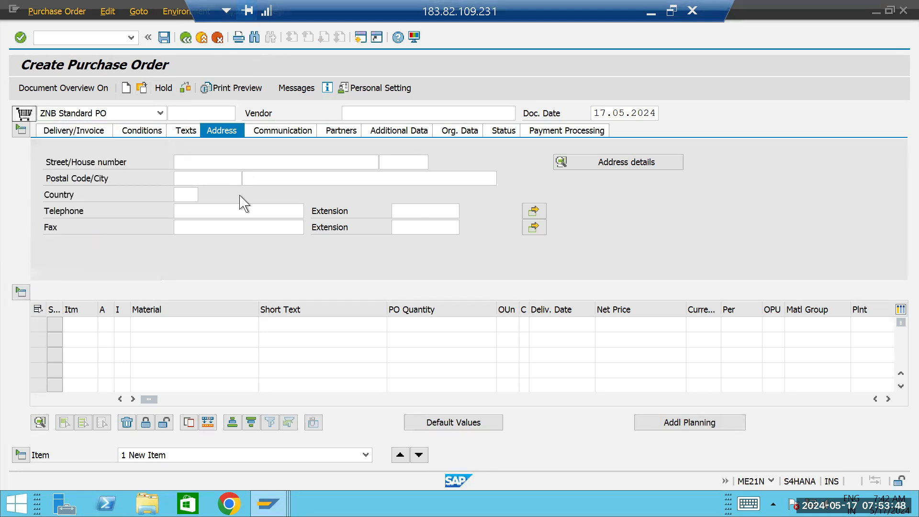
pyautogui.click(380, 113)
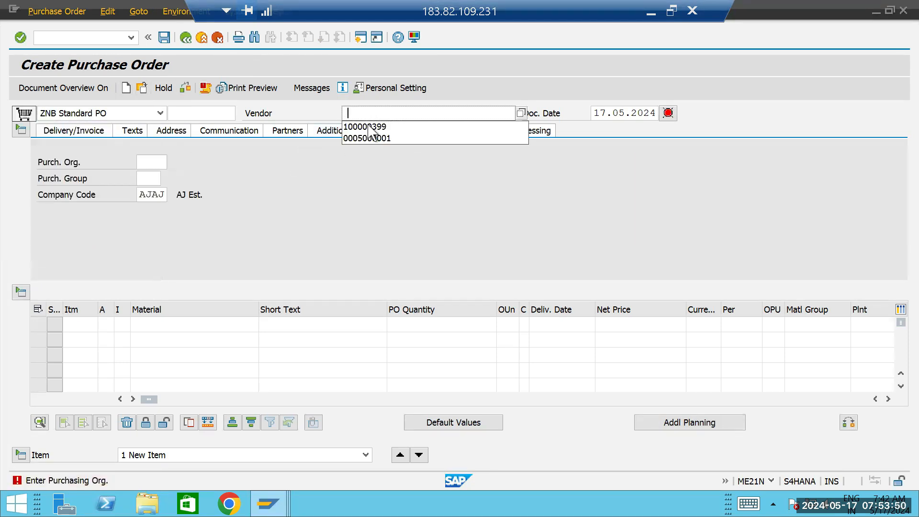
pyautogui.click(375, 126)
# - Set the organizational data to purchasing organization pt10, purchasing group ZP1 and company code ITCP
pyautogui.click(148, 163)
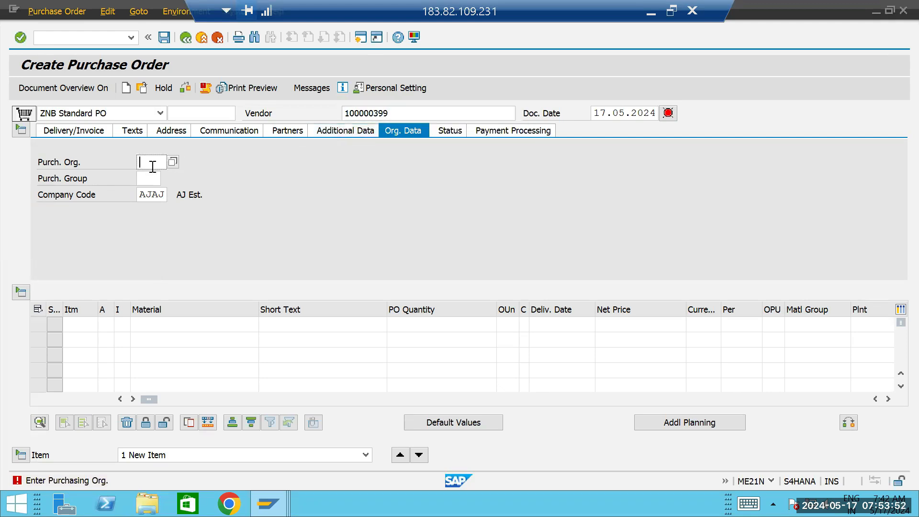
pyautogui.click(155, 176)
pyautogui.click(151, 178)
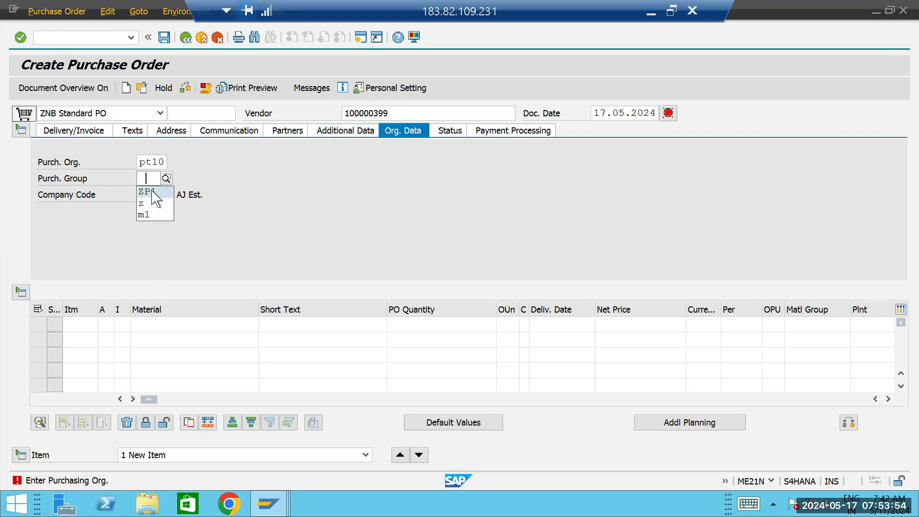
pyautogui.click(146, 190)
pyautogui.click(154, 194)
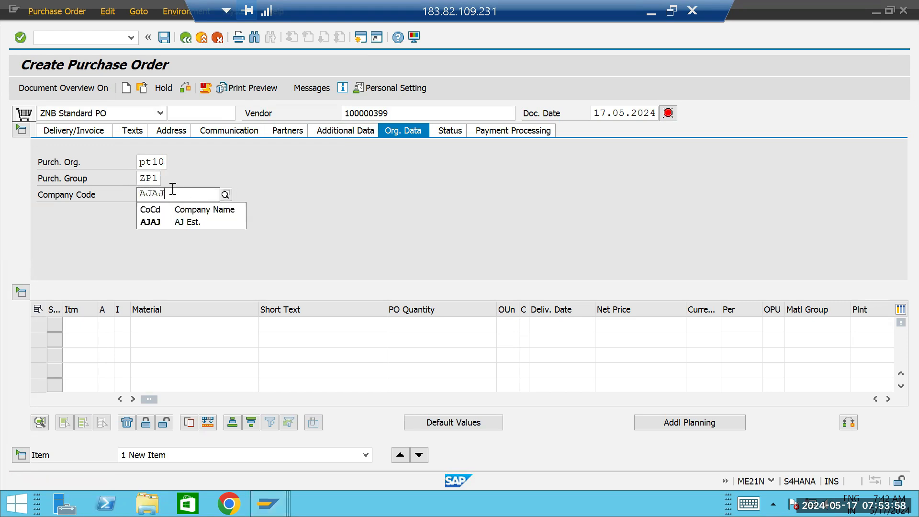
pyautogui.press('BackSpace')
pyautogui.press('BackSpace')
pyautogui.press('BackSpace')
pyautogui.press('BackSpace')
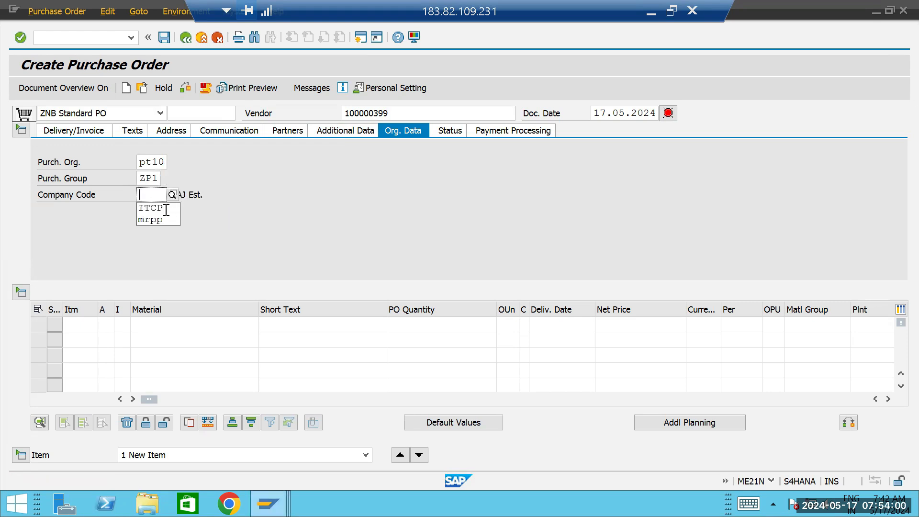
pyautogui.click(166, 209)
# - Add an order item for material 500005 with quantity 10, plant it10 and storage location 0001
pyautogui.click(210, 325)
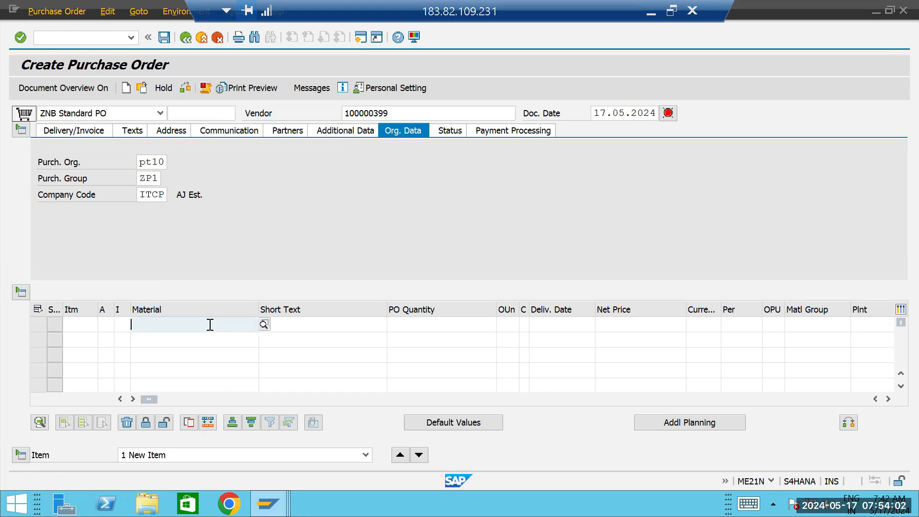
pyautogui.click(191, 337)
pyautogui.click(863, 328)
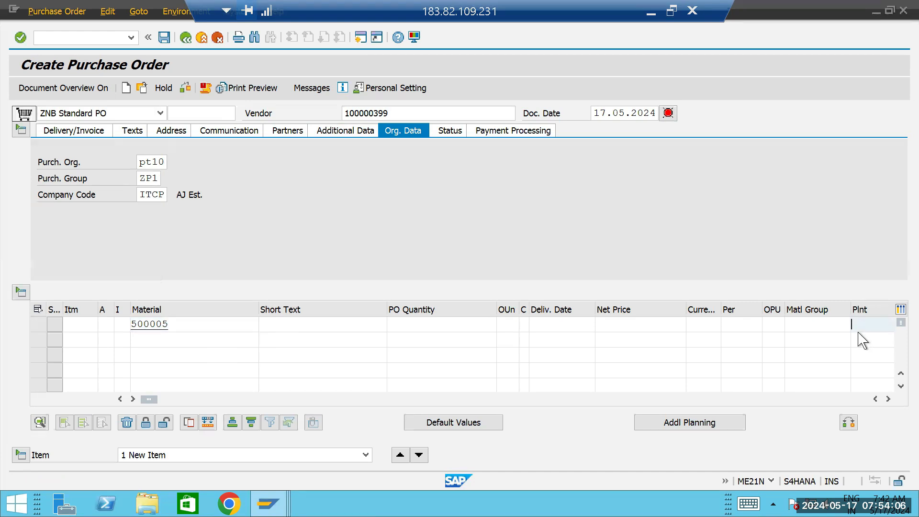
pyautogui.click(857, 338)
pyautogui.press('Tab')
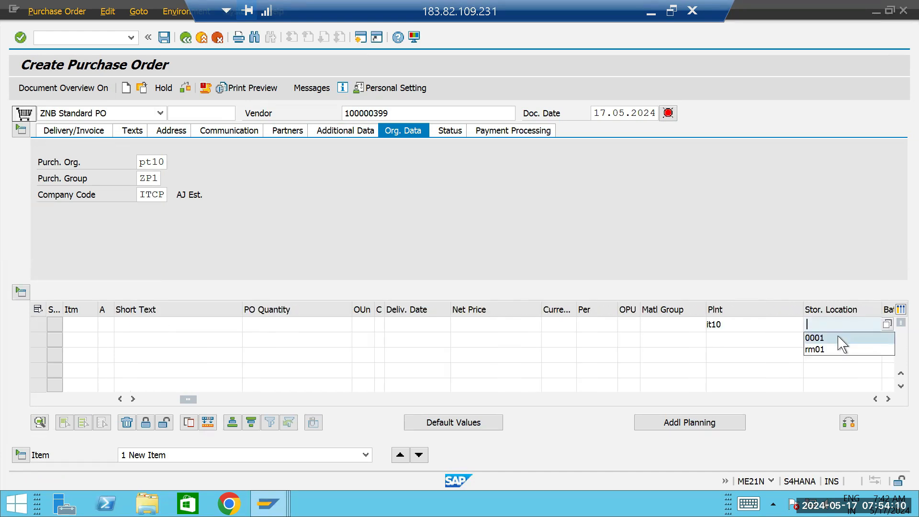
pyautogui.click(839, 336)
pyautogui.press('Return')
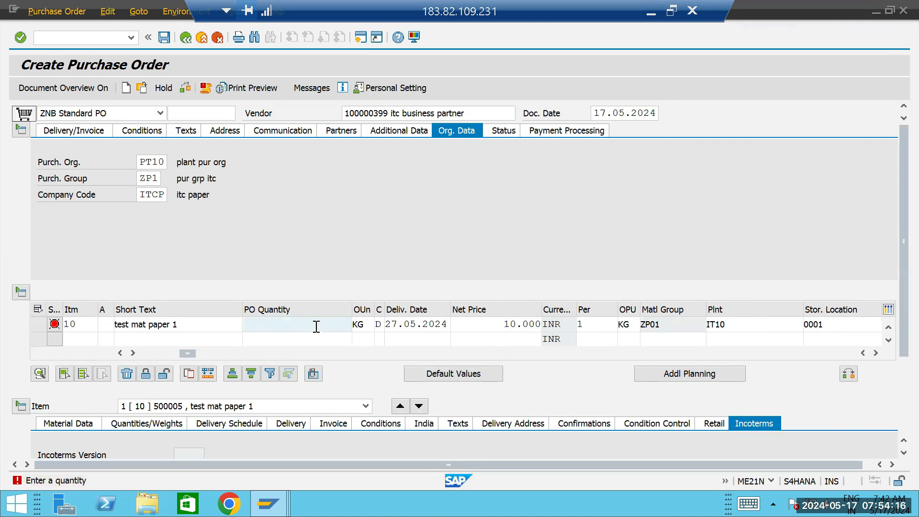
pyautogui.write('10')
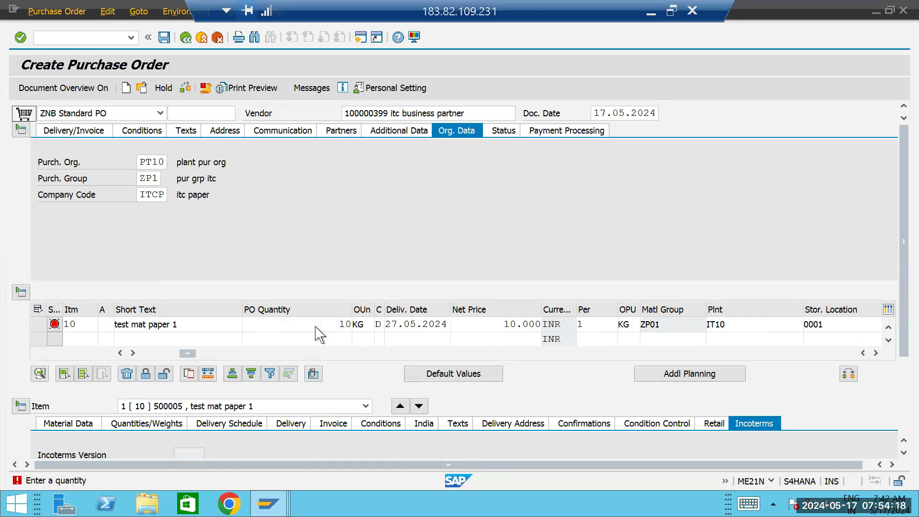
pyautogui.press('Return')
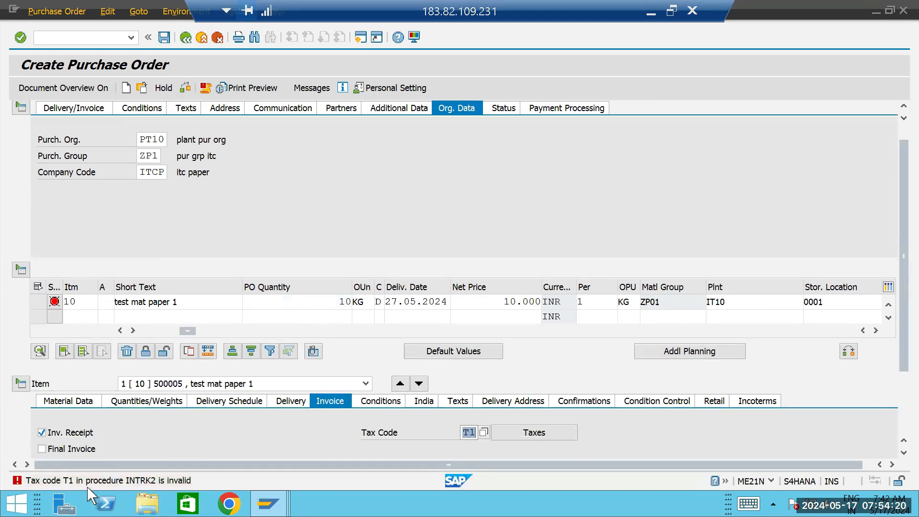
# - Clear the tax code in the item's invoice data and run a check on the purchase order
pyautogui.press('Delete')
pyautogui.press('Return')
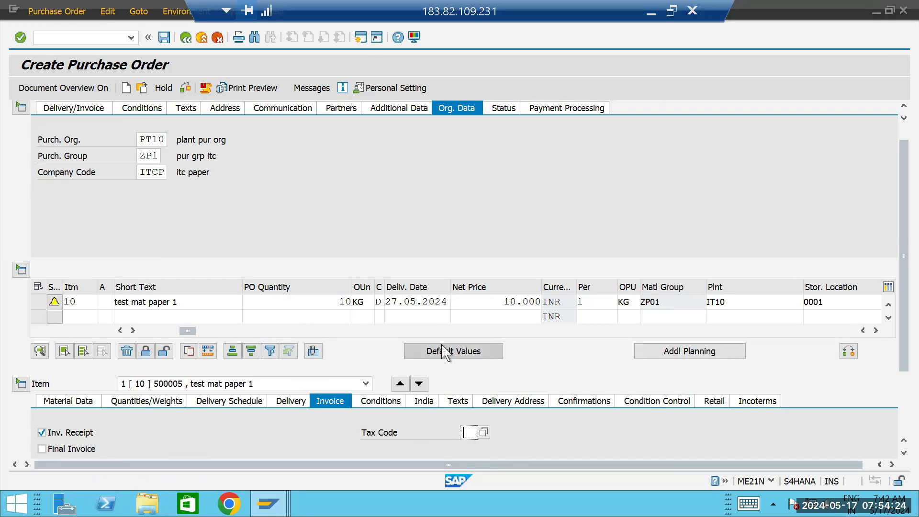
pyautogui.moveTo(187, 330); pyautogui.dragTo(127, 339)
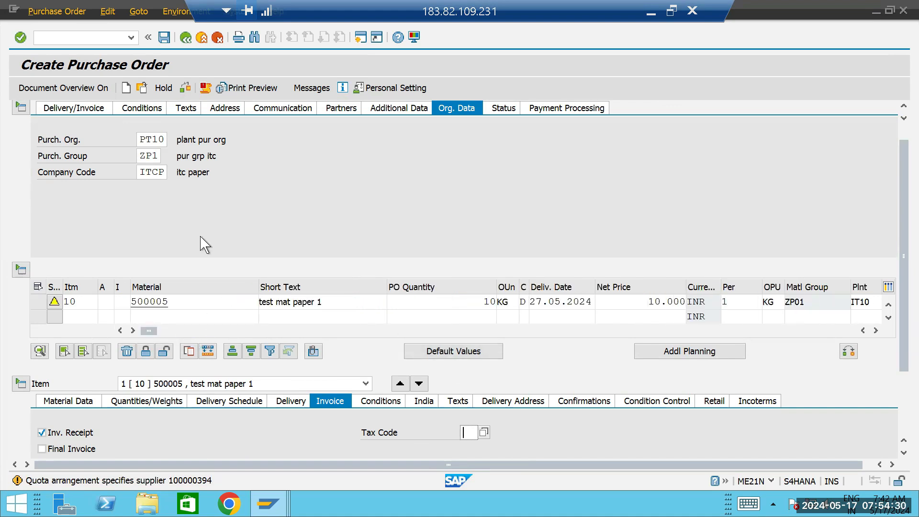
pyautogui.click(185, 92)
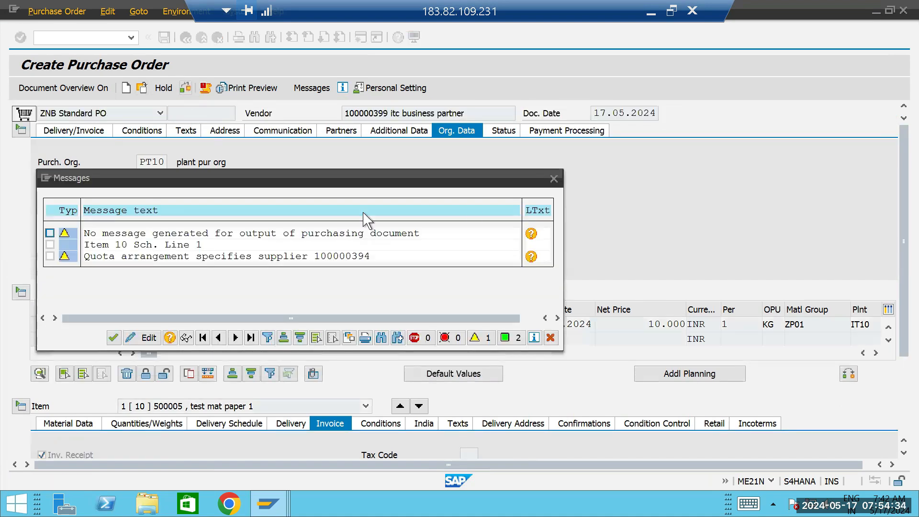
# - Dismiss the check messages, disable value updating for ROH in valuation area IT10 and save the quantity/value updating settings
pyautogui.click(553, 178)
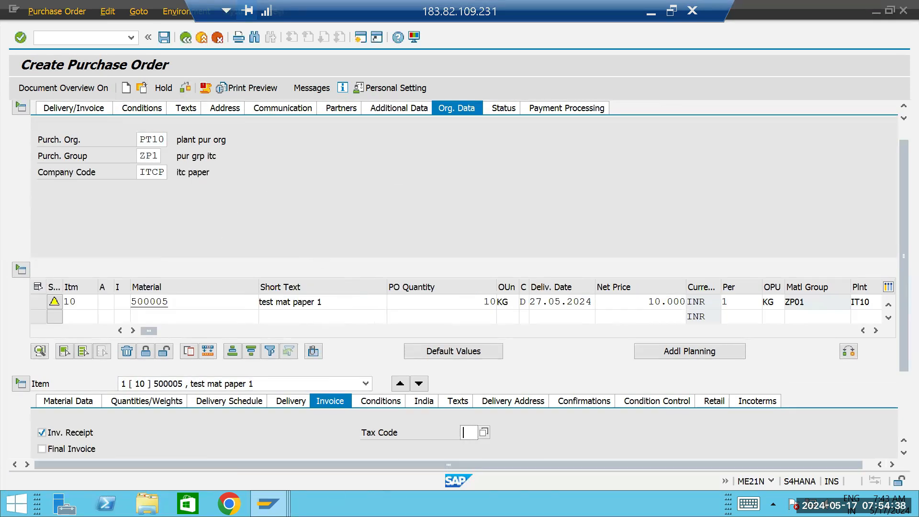
pyautogui.moveTo(268, 504)
pyautogui.click(243, 426)
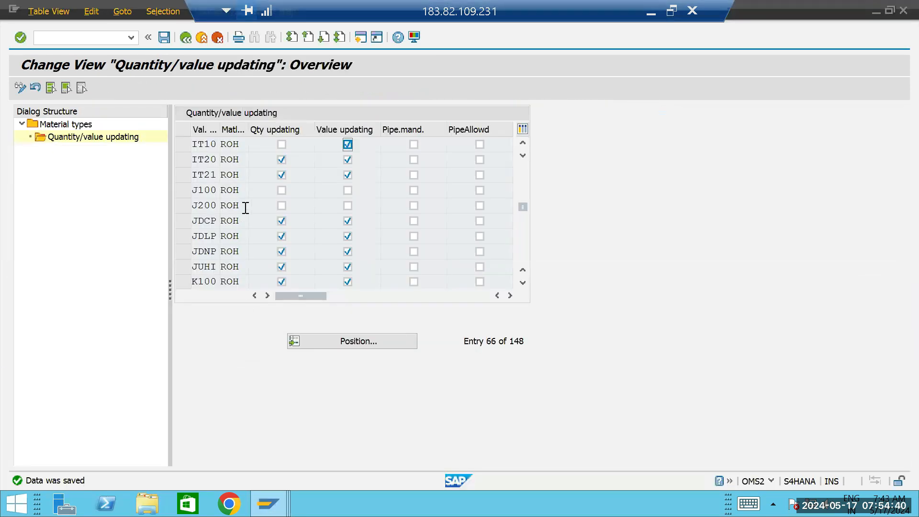
pyautogui.hotkey('ctrl', 's')
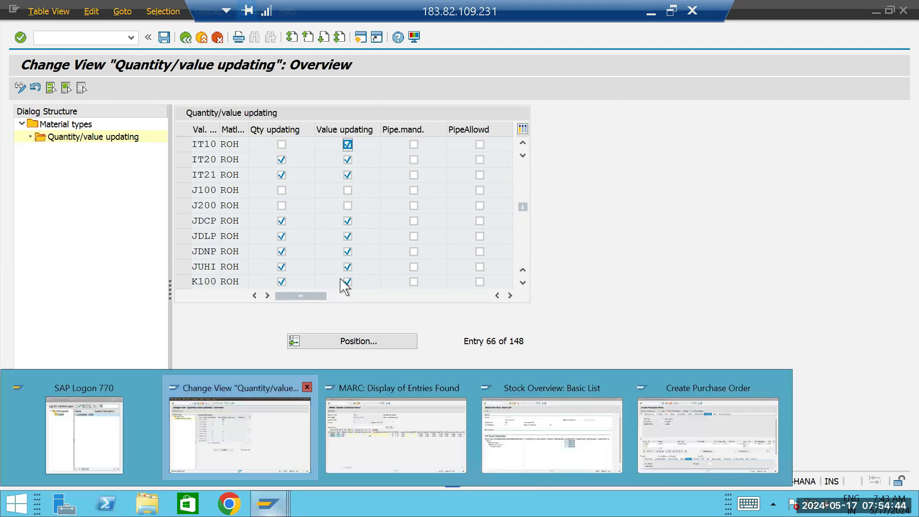
pyautogui.click(348, 144)
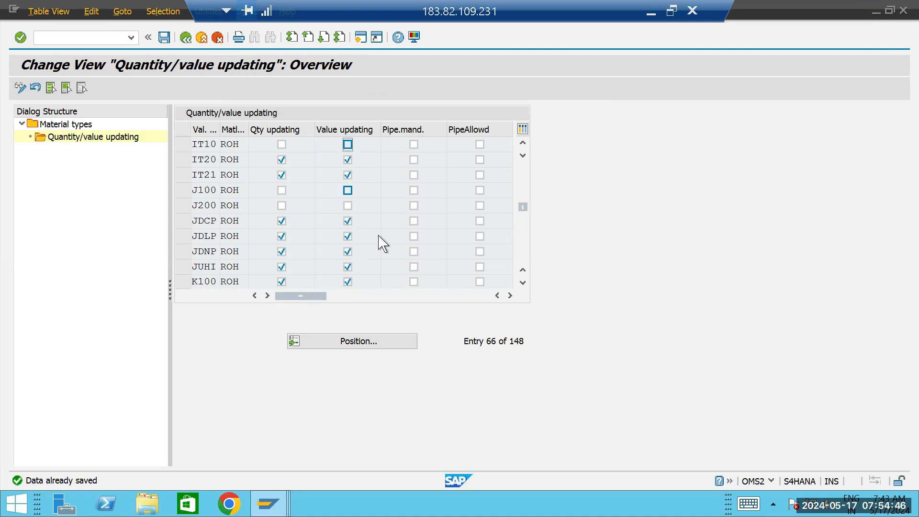
pyautogui.hotkey('ctrl', 's')
# - Return to the purchase order session and restart transaction ME21N with a blank order
pyautogui.click(268, 503)
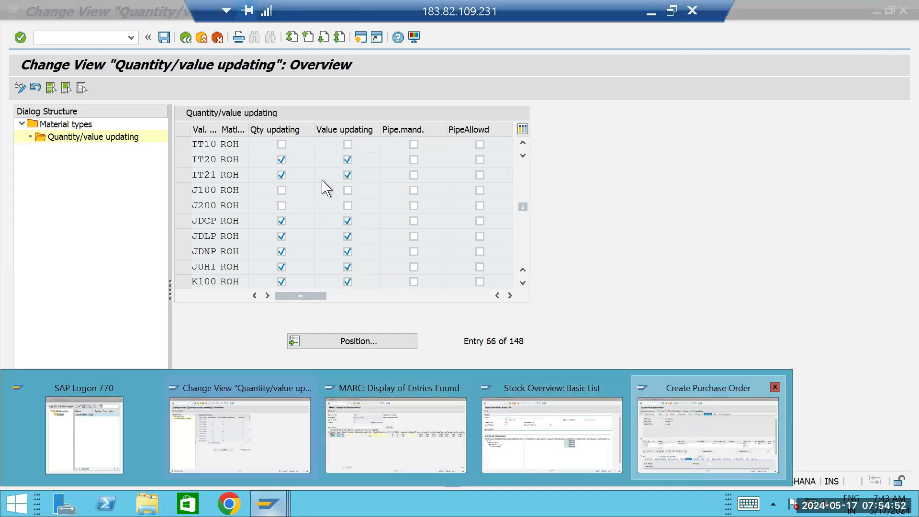
pyautogui.click(693, 424)
pyautogui.click(51, 37)
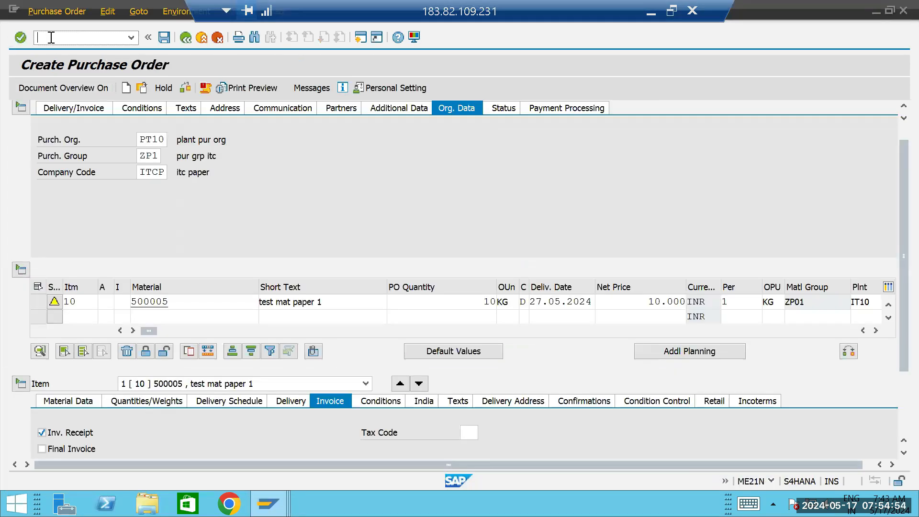
pyautogui.write('/')
pyautogui.write('e21n')
pyautogui.press('Return')
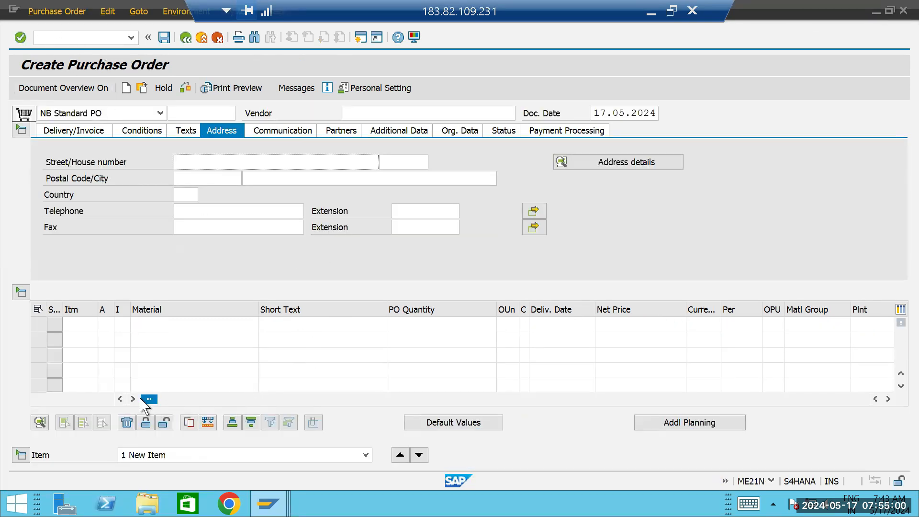
pyautogui.click(159, 115)
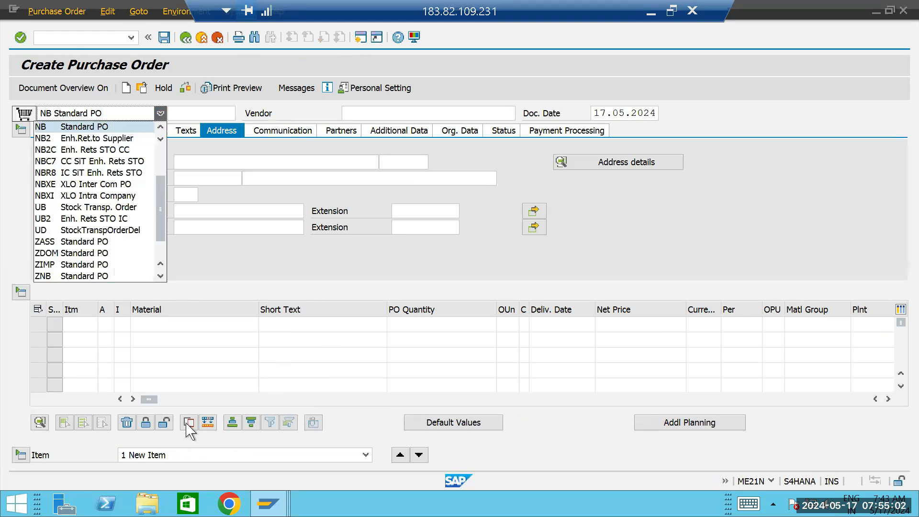
pyautogui.click(210, 296)
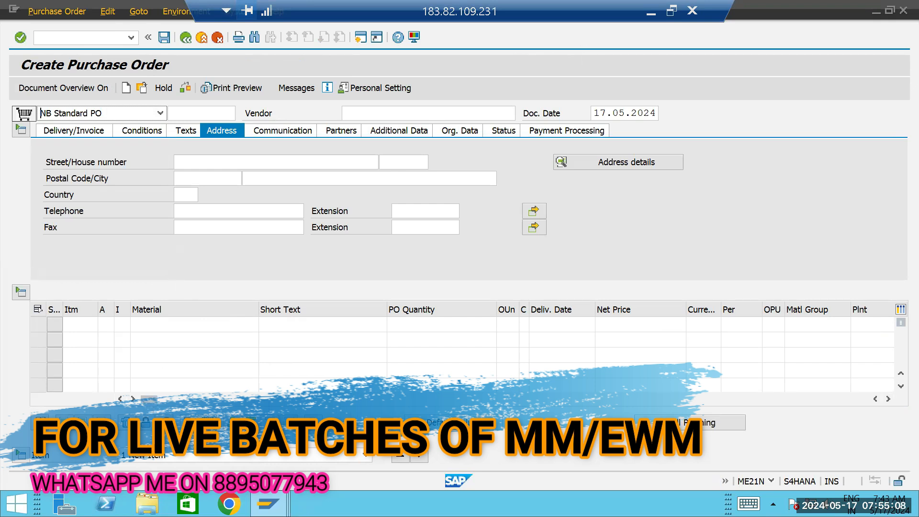
# - Switch to the MARC table results, go back to the selection and load table EKKO instead
pyautogui.click(269, 504)
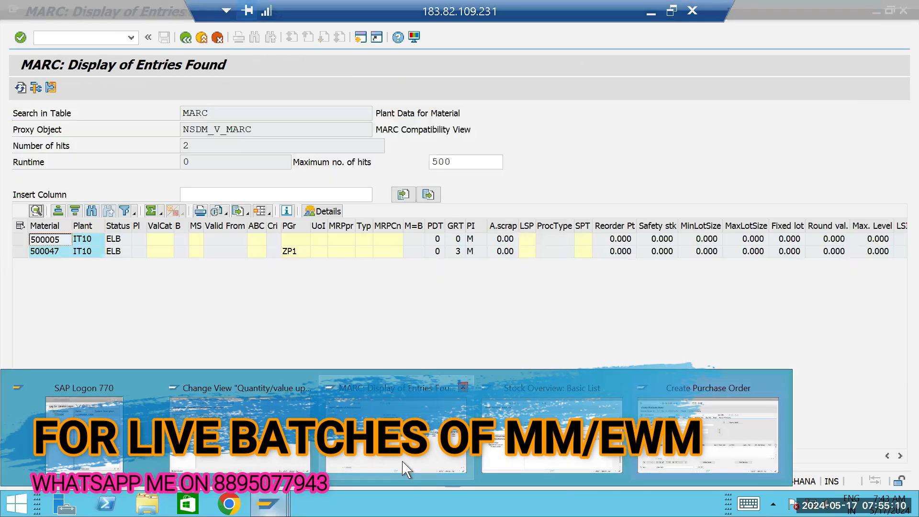
pyautogui.click(405, 464)
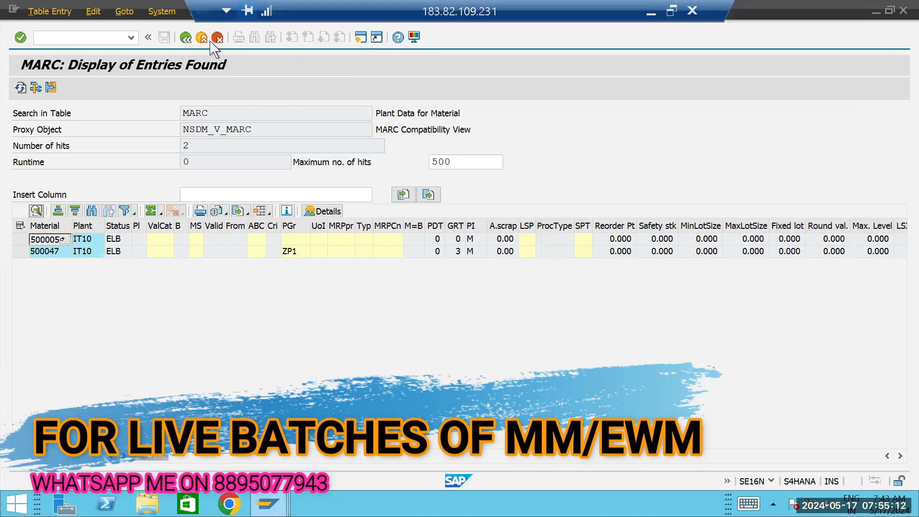
pyautogui.click(187, 37)
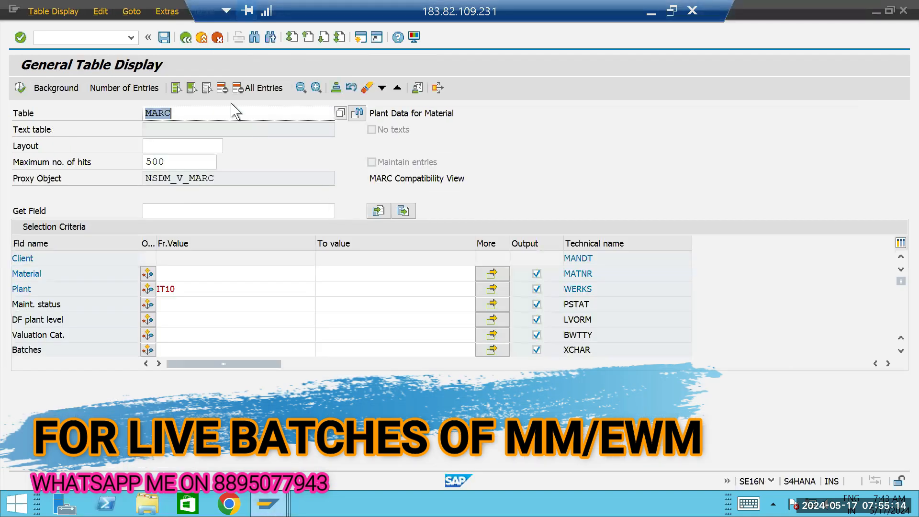
pyautogui.press('BackSpace')
pyautogui.write('ekko')
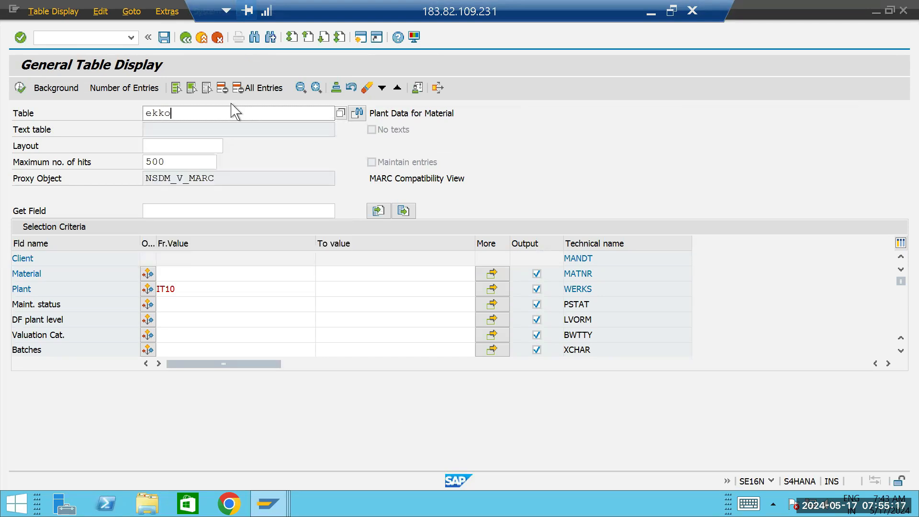
pyautogui.press('Return')
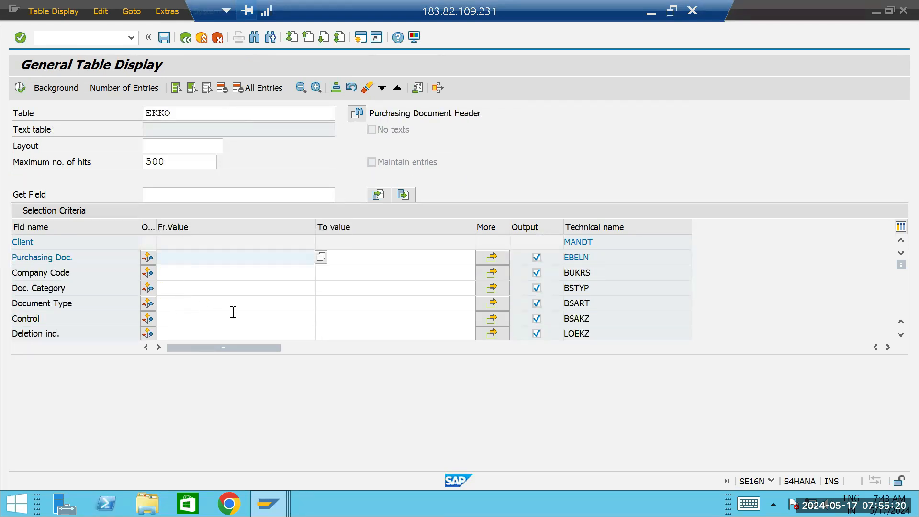
# - Set the EKKO creation date criterion to 17.05.2024 and list the matching purchasing documents
pyautogui.scroll(-1, 265, 317)
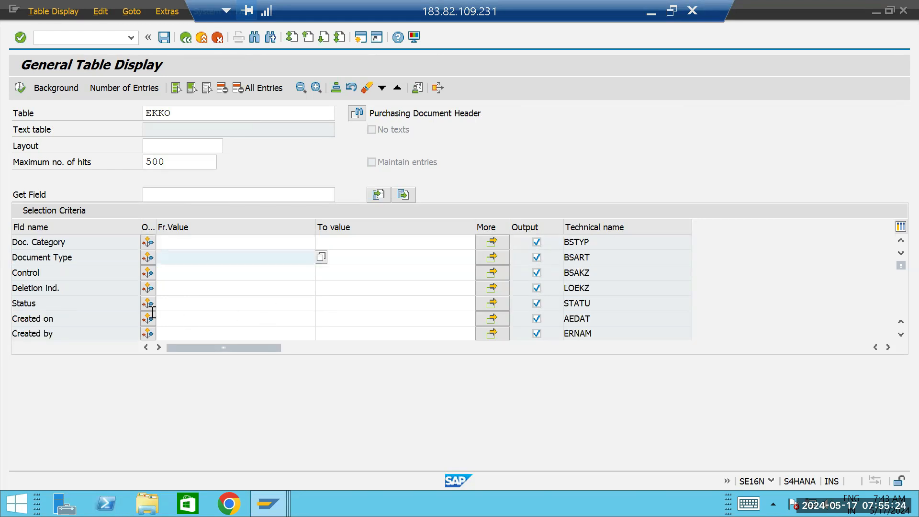
pyautogui.click(201, 318)
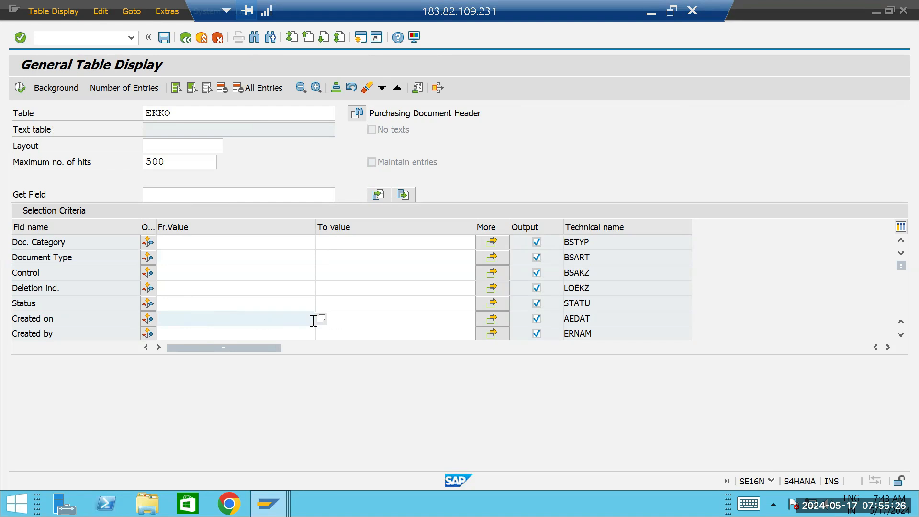
pyautogui.click(321, 319)
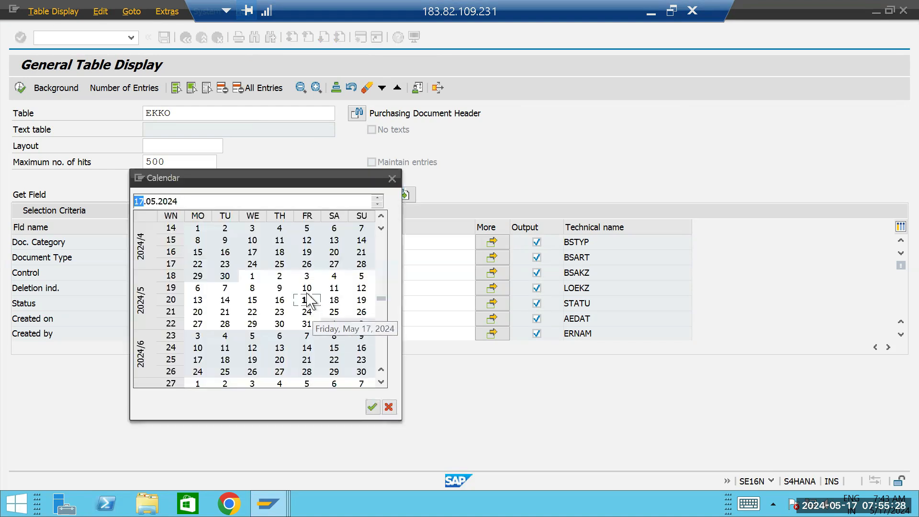
pyautogui.doubleClick(307, 299)
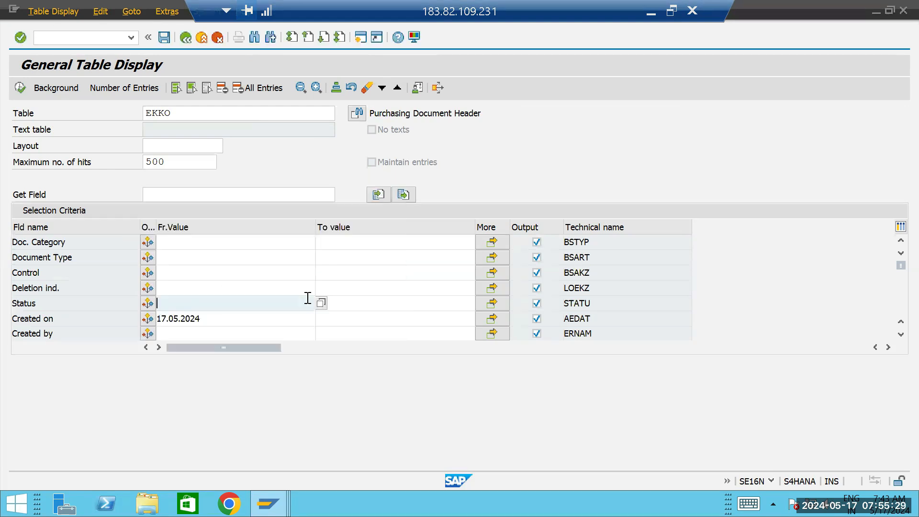
pyautogui.click(20, 88)
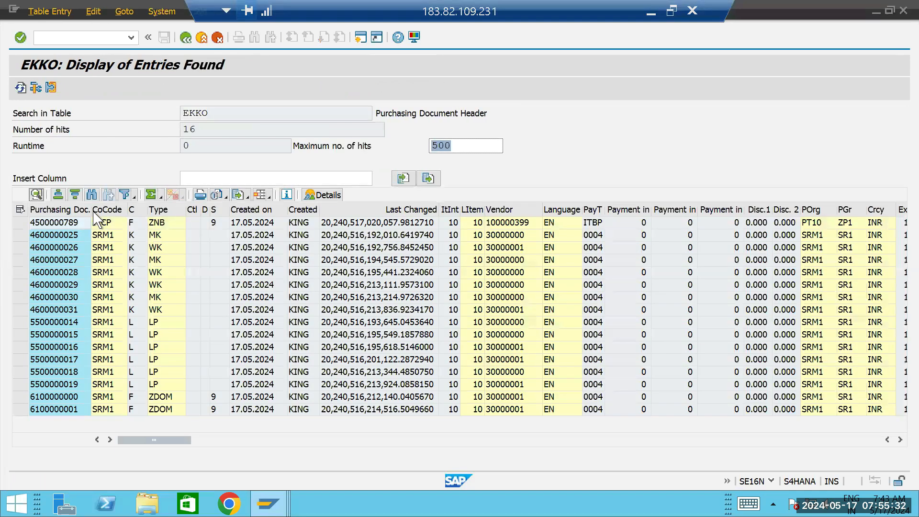
# - Copy the number of the ITCP ZNB document and enter it as the first item's reference purchasing document in the new order
pyautogui.click(62, 222)
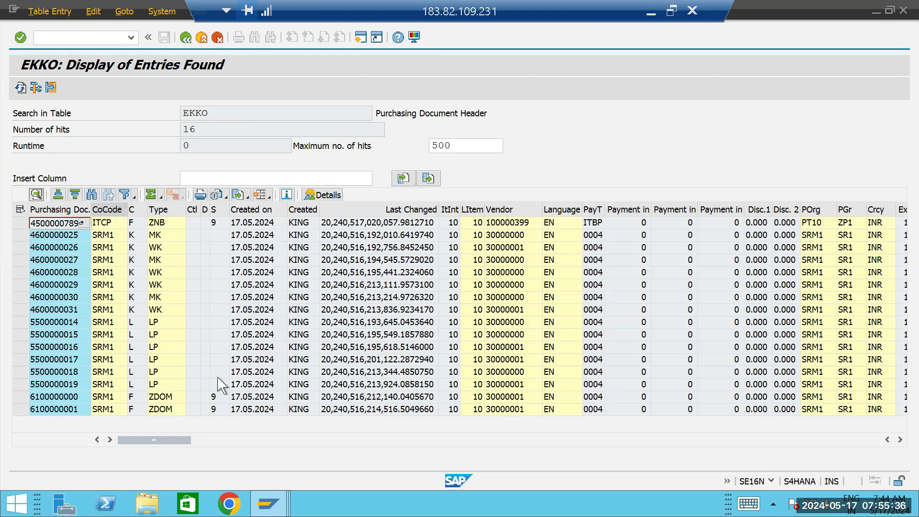
pyautogui.click(268, 502)
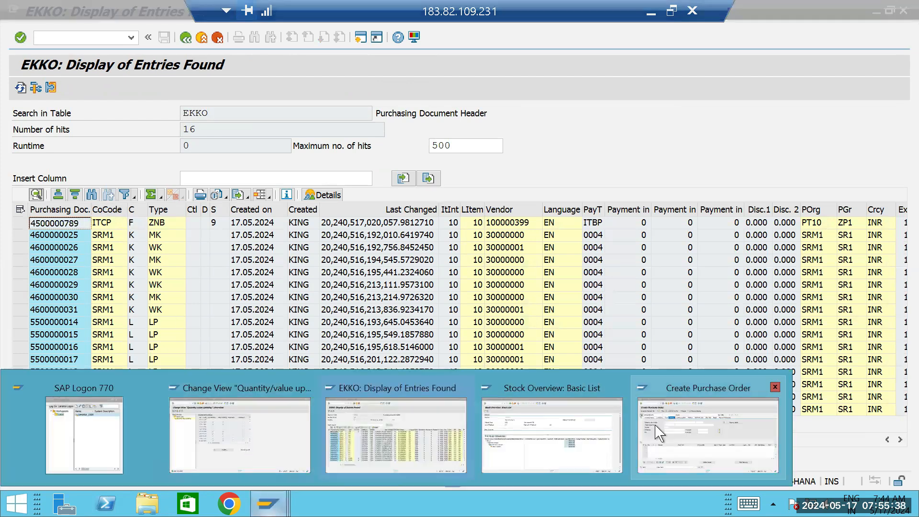
pyautogui.click(680, 436)
pyautogui.click(888, 399)
pyautogui.click(888, 398)
pyautogui.click(888, 399)
pyautogui.click(888, 399)
pyautogui.click(888, 399)
pyautogui.click(888, 399)
pyautogui.click(888, 399)
pyautogui.click(888, 399)
pyautogui.click(888, 399)
pyautogui.click(888, 399)
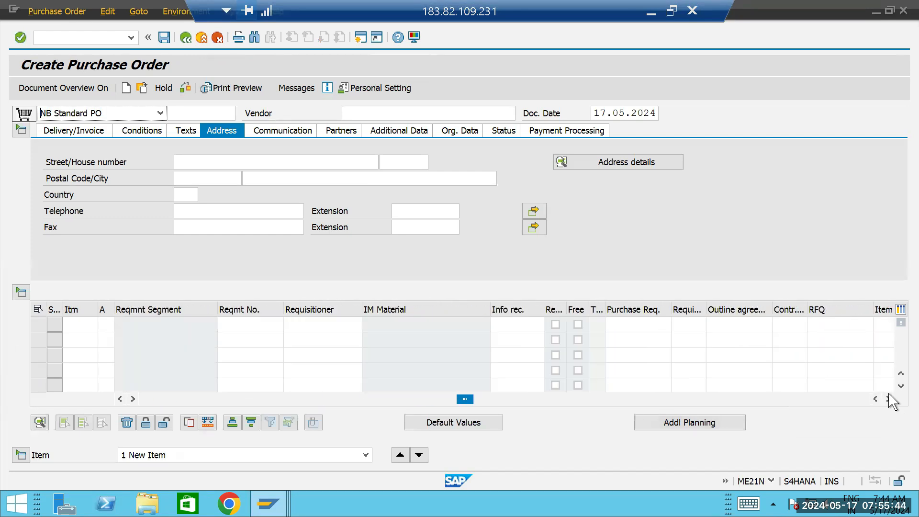
pyautogui.click(888, 399)
pyautogui.click(888, 399)
pyautogui.click(888, 399)
pyautogui.click(888, 399)
pyautogui.click(888, 399)
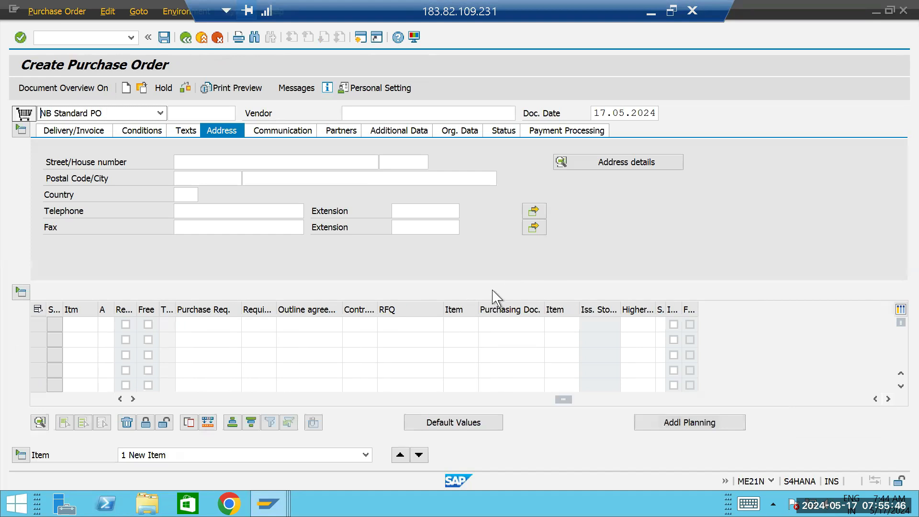
pyautogui.click(495, 325)
pyautogui.hotkey('ctrl', 'v')
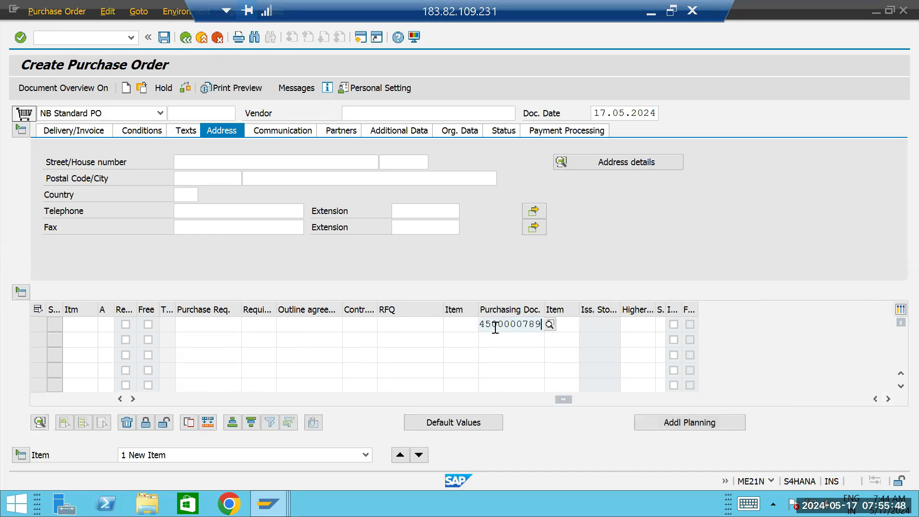
pyautogui.press('Return')
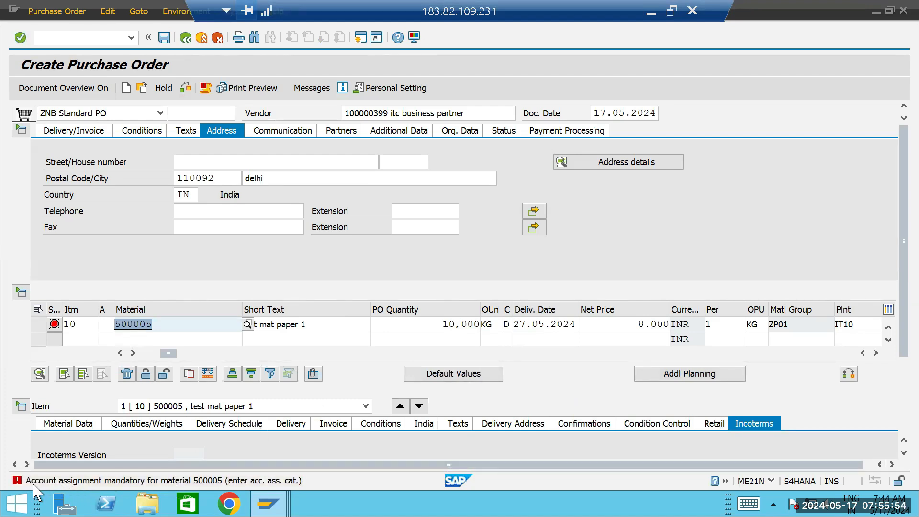
# - Read the detailed help for the account assignment error on material 500005 and return to the item's account assignment columns
pyautogui.doubleClick(189, 482)
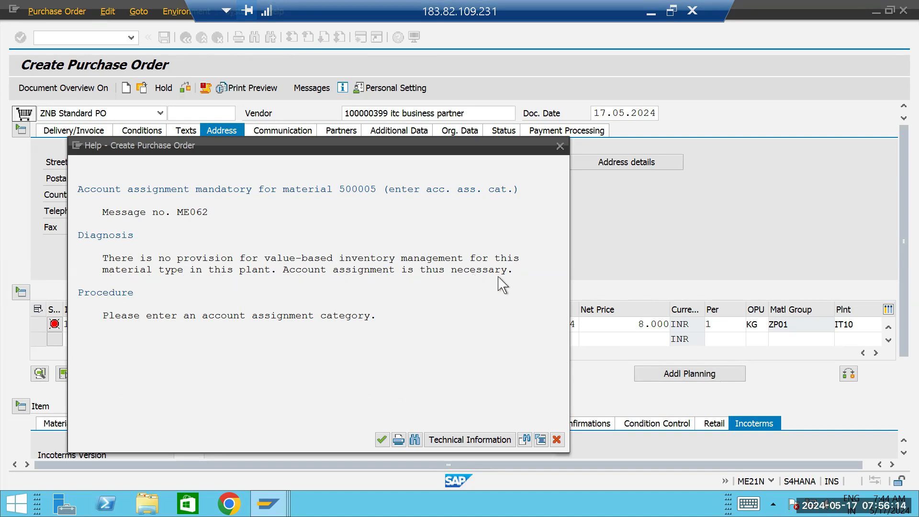
pyautogui.click(560, 146)
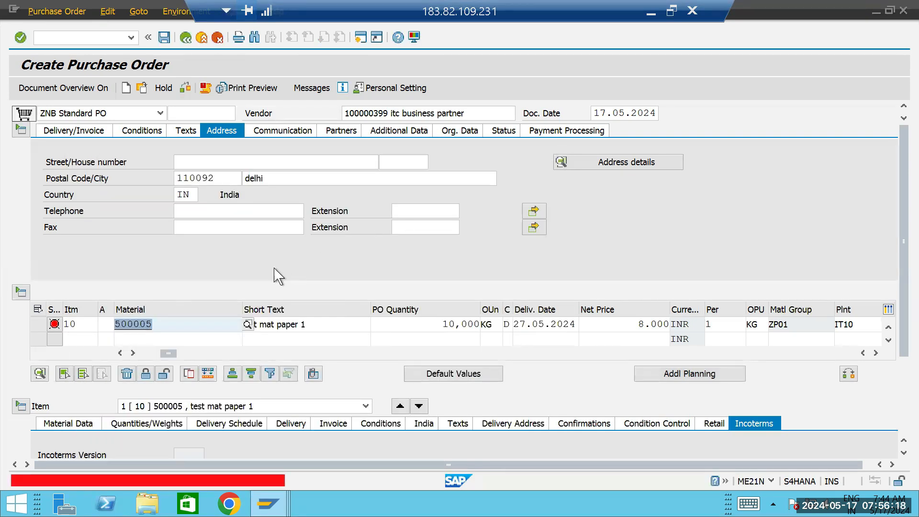
pyautogui.moveTo(173, 358); pyautogui.dragTo(131, 363)
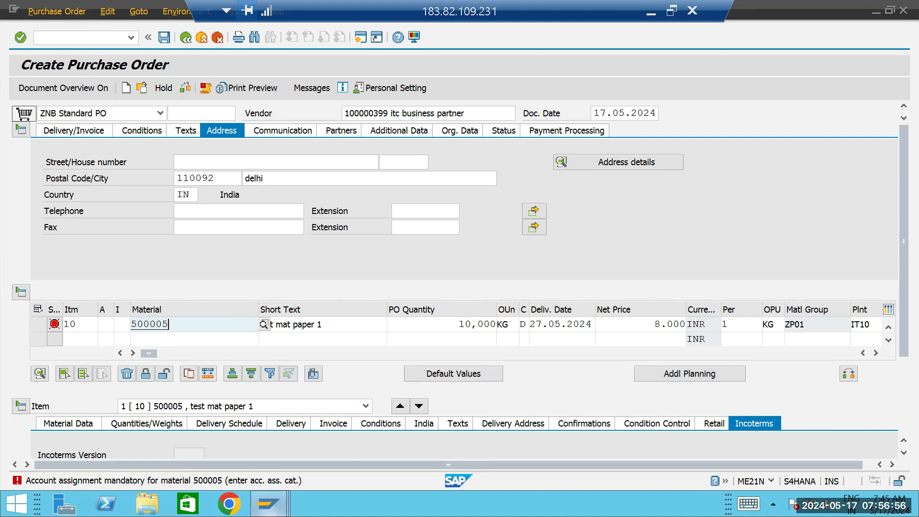
# - In the quantity/value updating settings, enable both quantity and value updating for ROH in valuation area IT10
pyautogui.moveTo(269, 504)
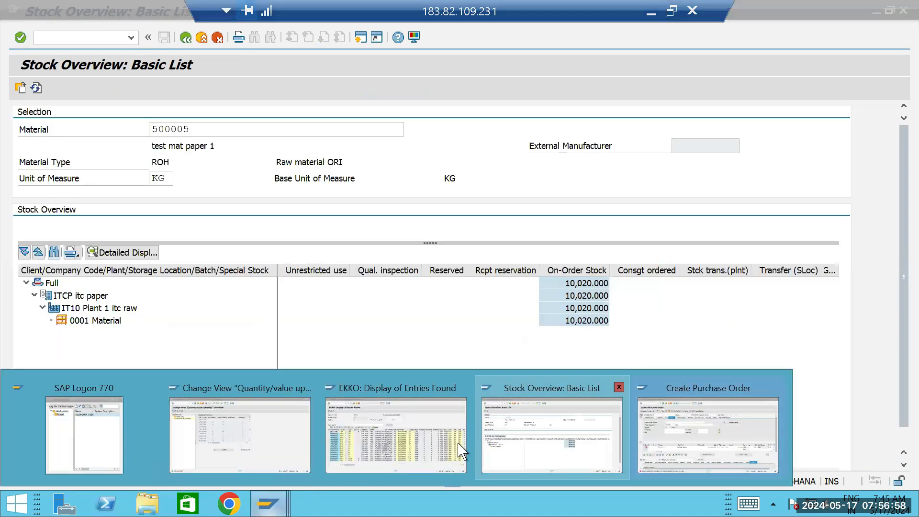
pyautogui.click(247, 447)
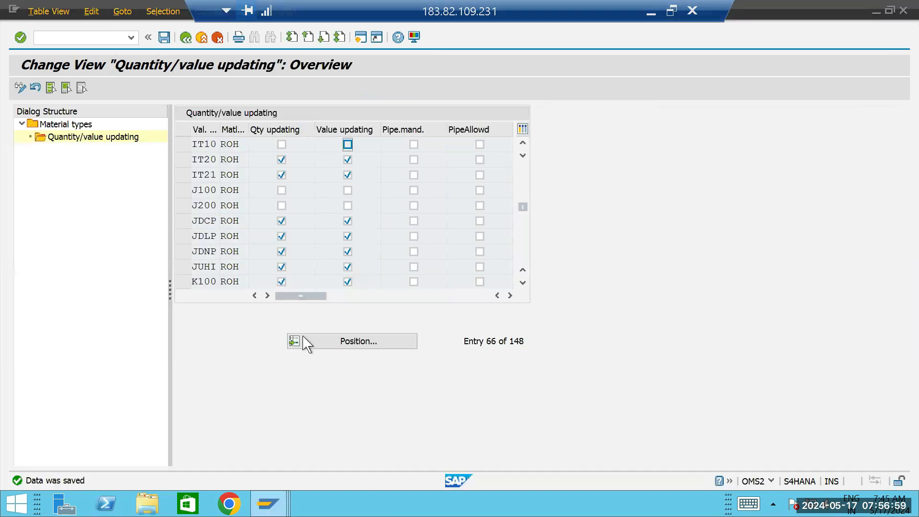
pyautogui.click(282, 144)
pyautogui.click(348, 144)
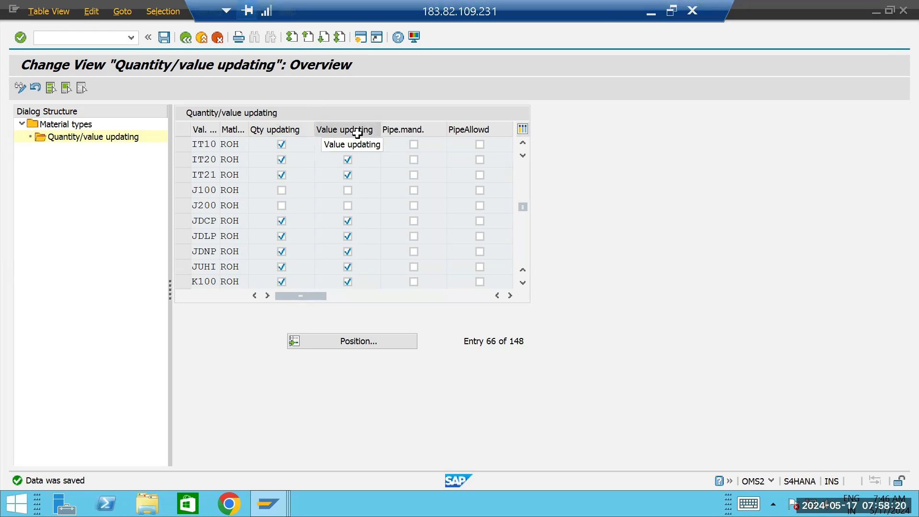
pyautogui.click(348, 144)
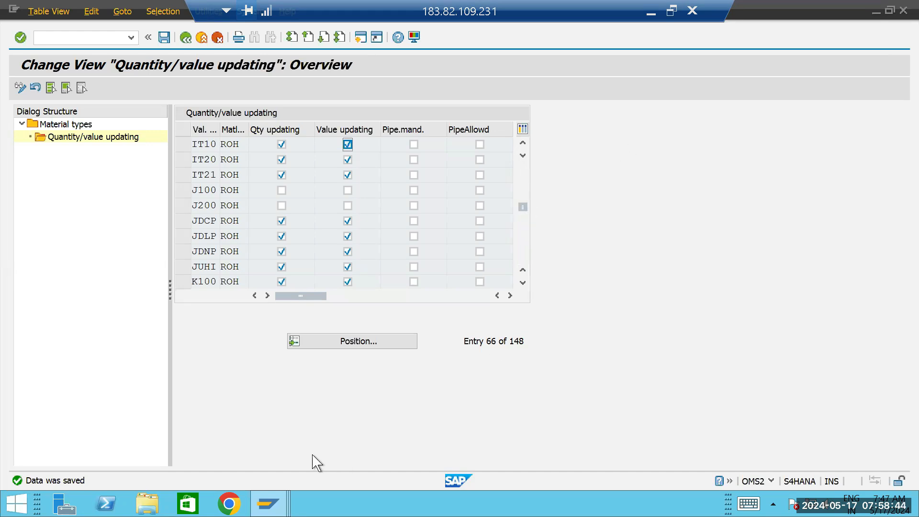
# - Return to the new purchase order and review the entry for material 500005 in item 10
pyautogui.moveTo(268, 504)
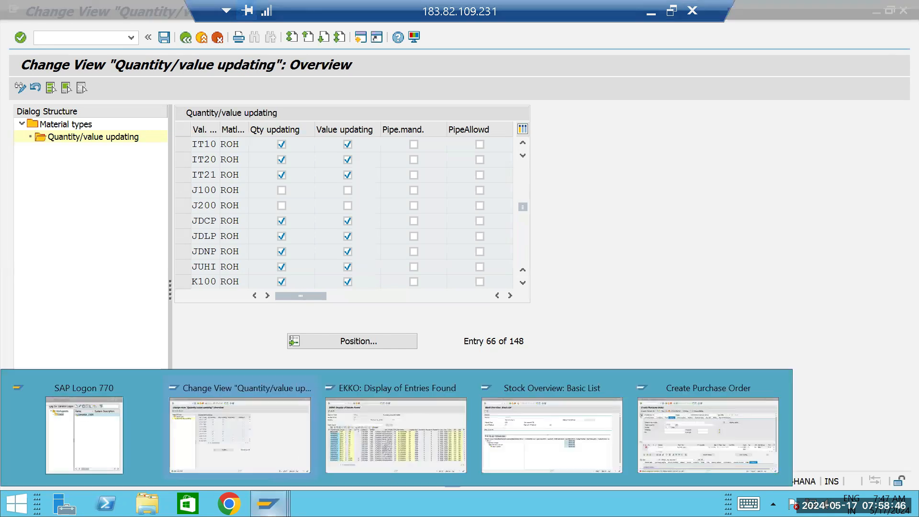
pyautogui.click(715, 417)
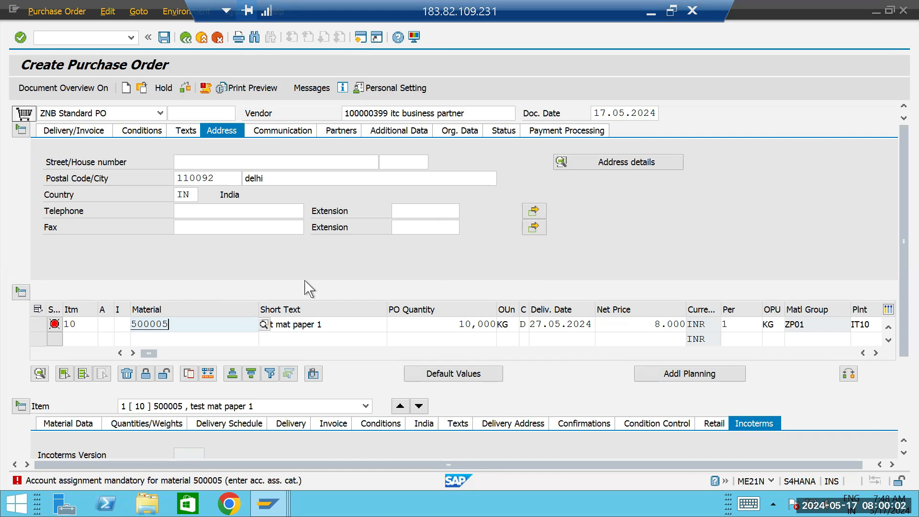
pyautogui.moveTo(175, 325); pyautogui.dragTo(108, 326)
pyautogui.click(150, 267)
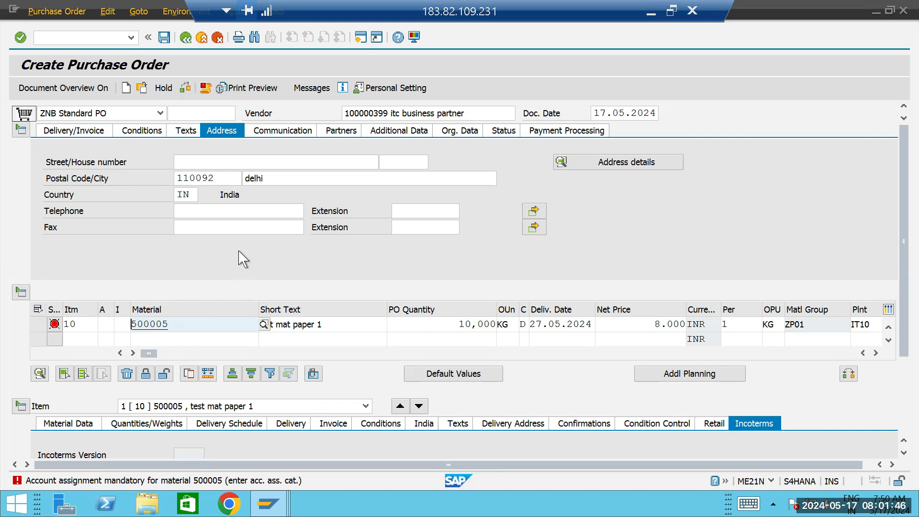
# - Check the quantity and value updating settings for ROH in valuation area IT10, and return to the new purchase order
pyautogui.click(268, 503)
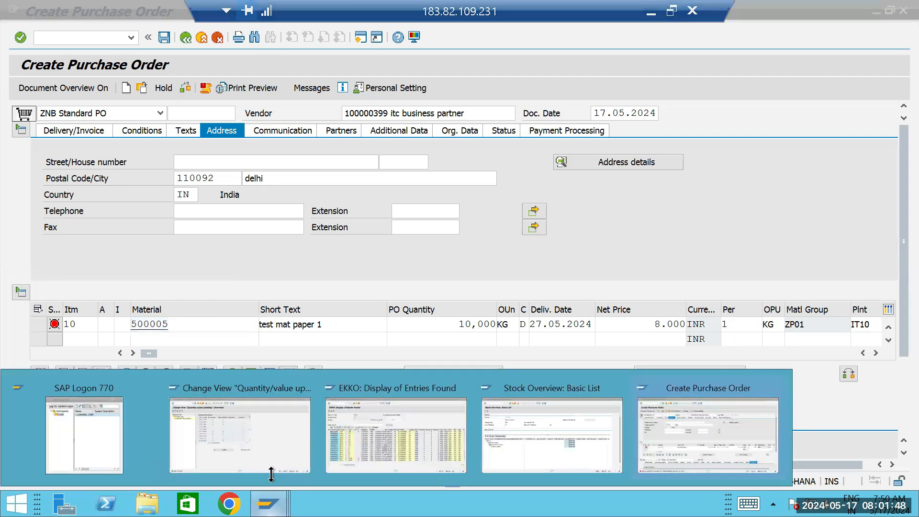
pyautogui.click(253, 463)
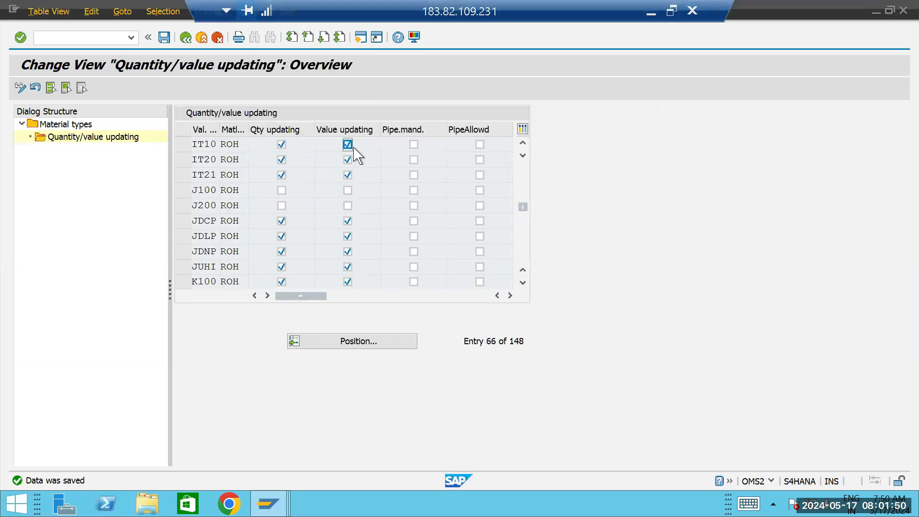
pyautogui.click(267, 503)
pyautogui.click(237, 455)
pyautogui.click(268, 503)
pyautogui.click(698, 446)
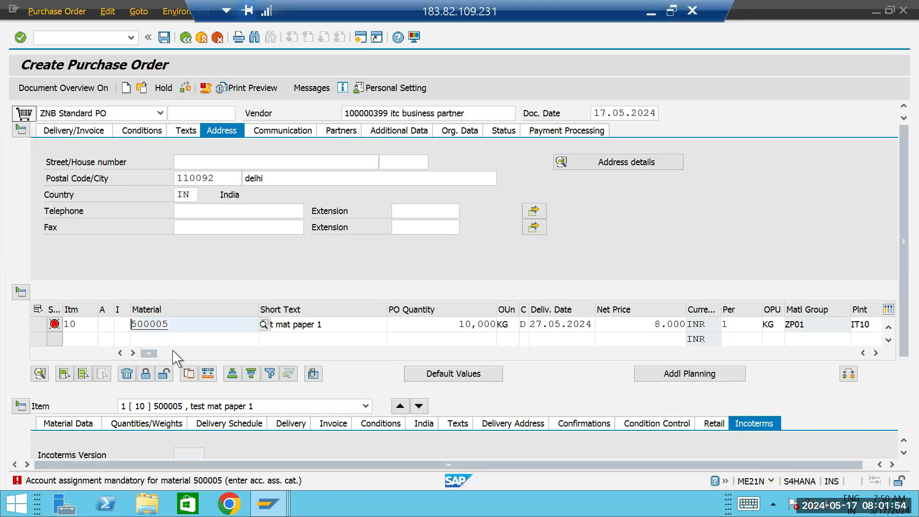
# - Go to the account assignment category field of item 10 for material 500005
pyautogui.click(105, 324)
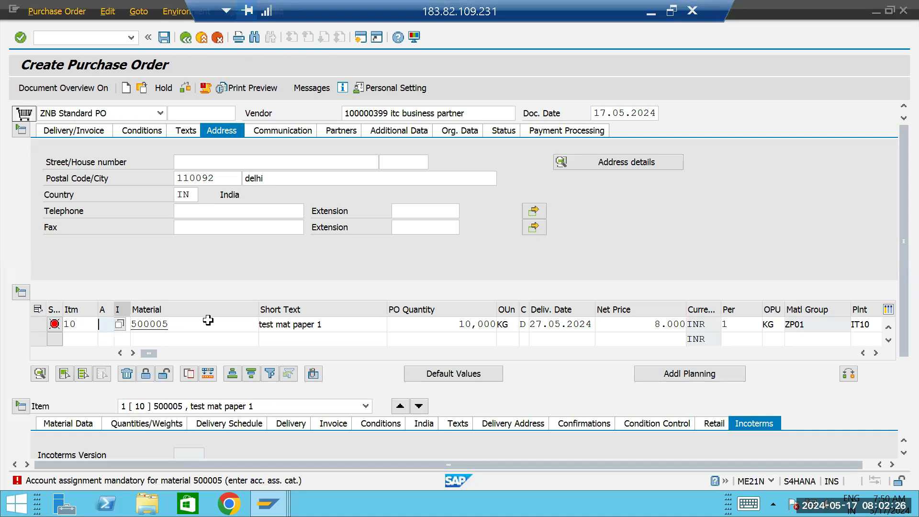
pyautogui.click(109, 321)
pyautogui.click(104, 322)
# - Switch back to the ROH quantity/value updating settings and save them
pyautogui.click(268, 504)
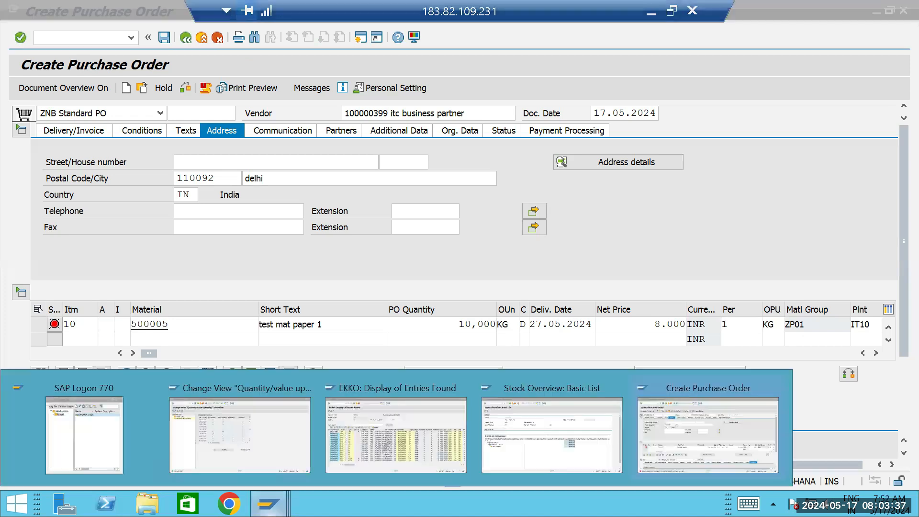
pyautogui.click(273, 451)
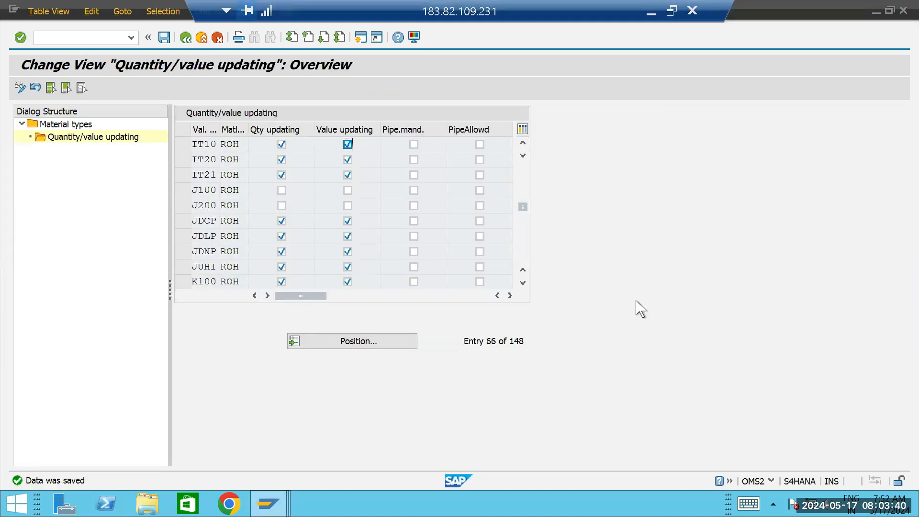
pyautogui.hotkey('ctrl', 's')
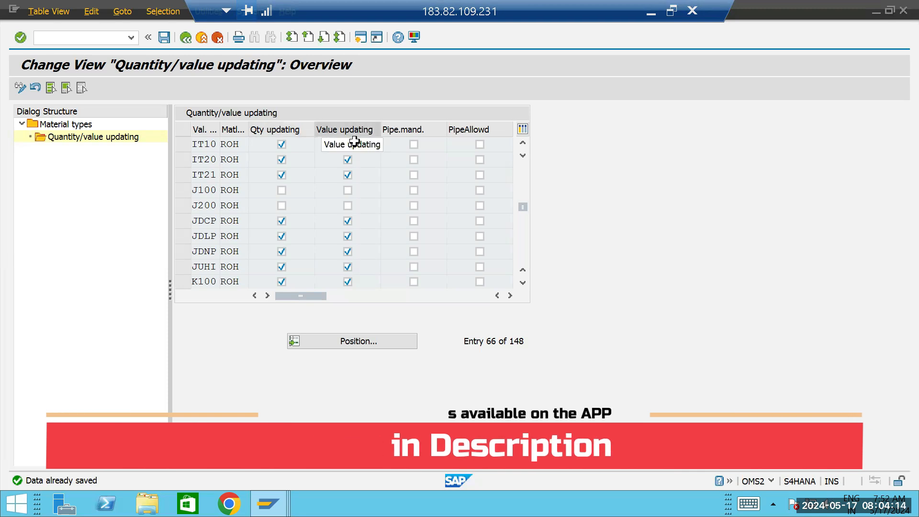
# - Open the quantity/value updating settings for material type SERV (Services) and examine them across the valuation areas
pyautogui.click(186, 38)
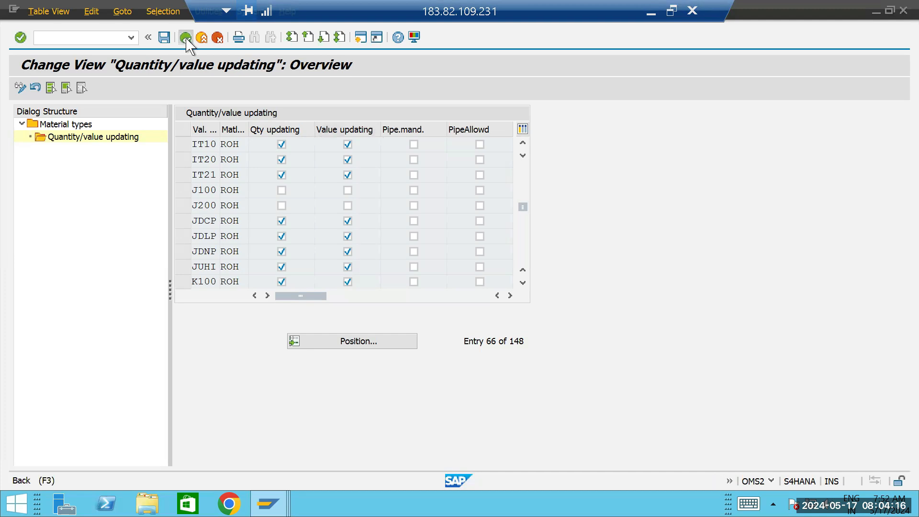
pyautogui.moveTo(183, 196)
pyautogui.mouseDown()
pyautogui.moveTo(185, 169)
pyautogui.moveTo(182, 189)
pyautogui.mouseUp()
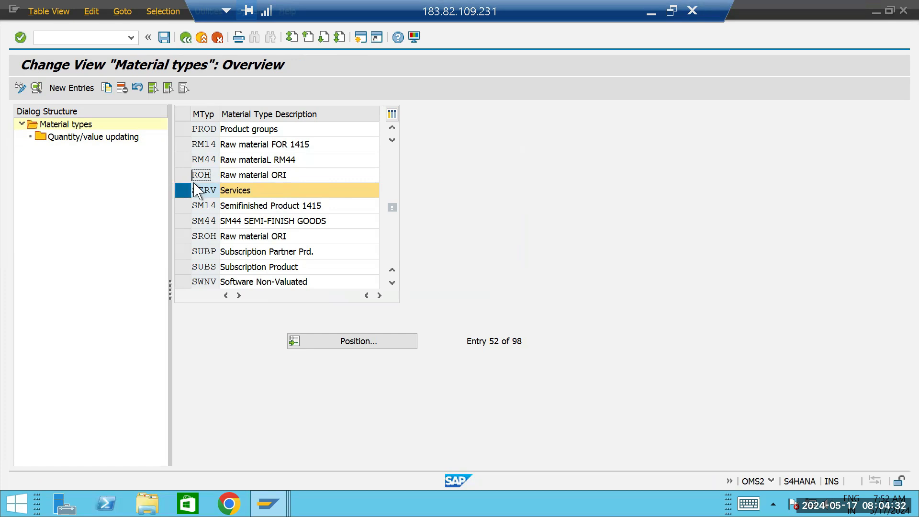
pyautogui.doubleClick(63, 139)
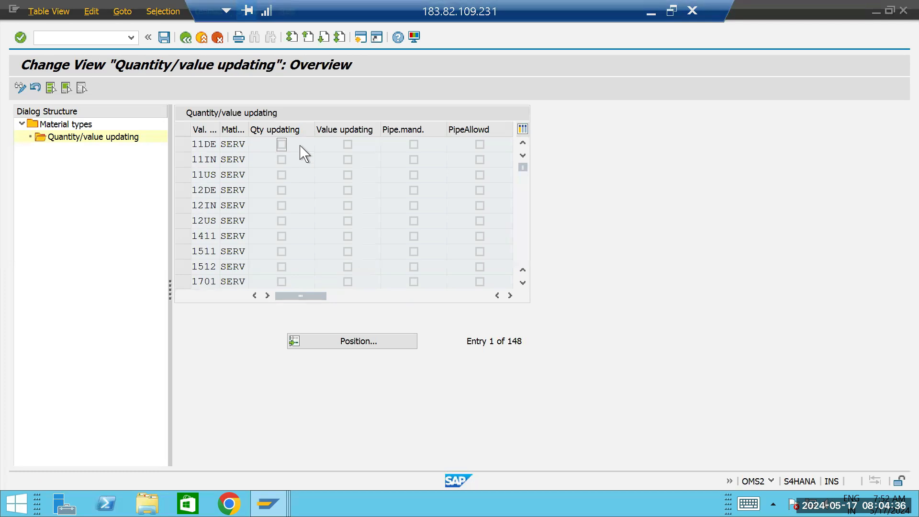
pyautogui.click(523, 282)
pyautogui.click(523, 282)
pyautogui.click(523, 282)
pyautogui.click(522, 283)
pyautogui.click(523, 282)
pyautogui.click(523, 282)
pyautogui.click(523, 283)
pyautogui.click(523, 282)
pyautogui.click(523, 282)
pyautogui.click(523, 282)
pyautogui.click(523, 282)
pyautogui.click(523, 282)
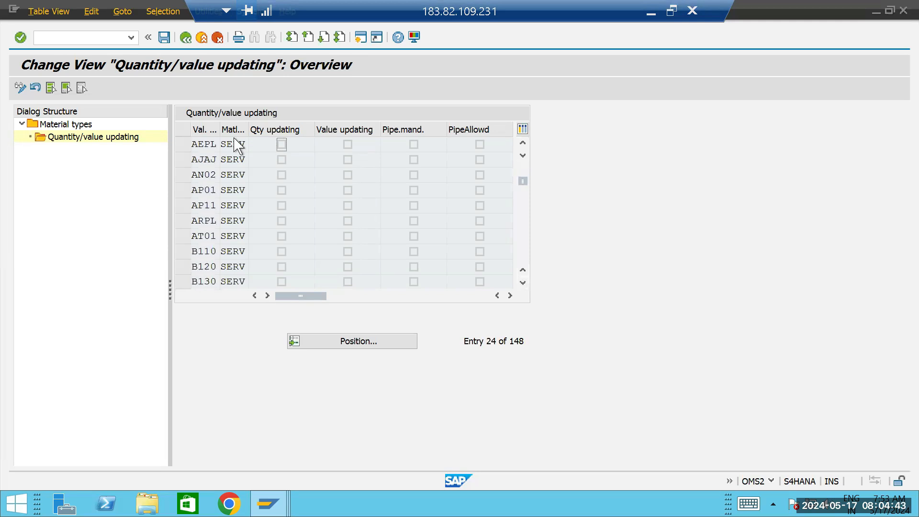
# - Return to the material types, open the quantity/value updating settings for DIEN (Service), and review them across the valuation areas
pyautogui.click(186, 39)
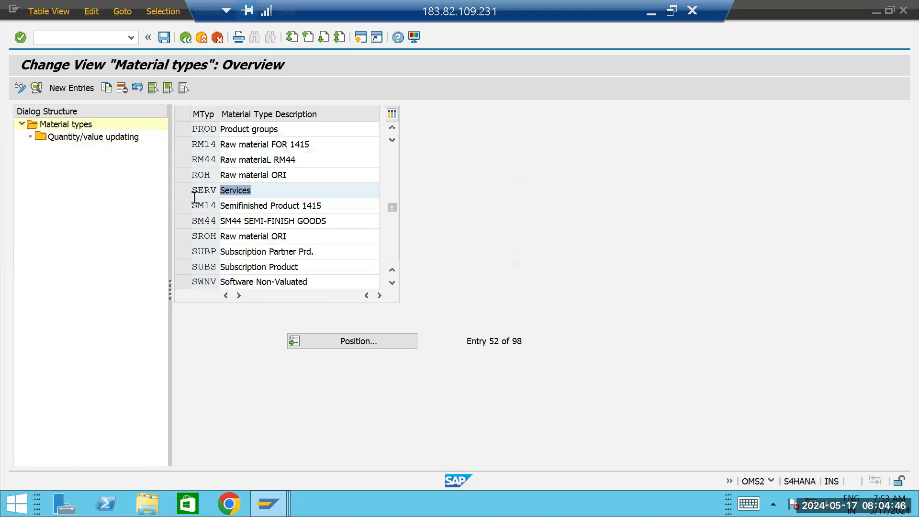
pyautogui.moveTo(393, 211); pyautogui.dragTo(400, 158)
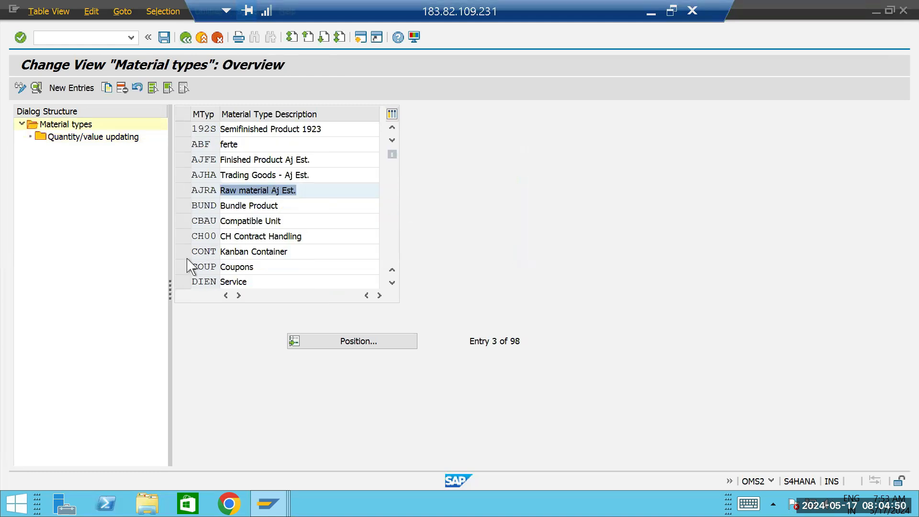
pyautogui.click(182, 283)
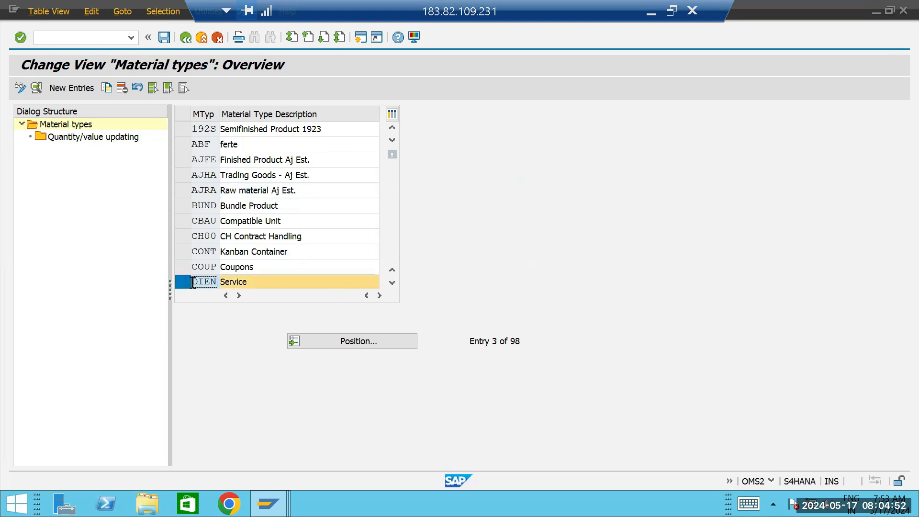
pyautogui.doubleClick(89, 138)
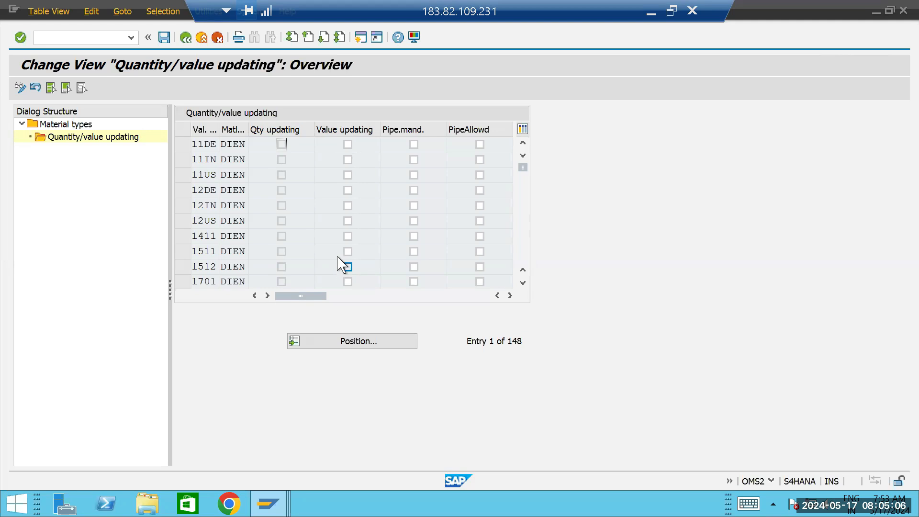
pyautogui.scroll(-2, 348, 235)
pyautogui.scroll(-6, 348, 235)
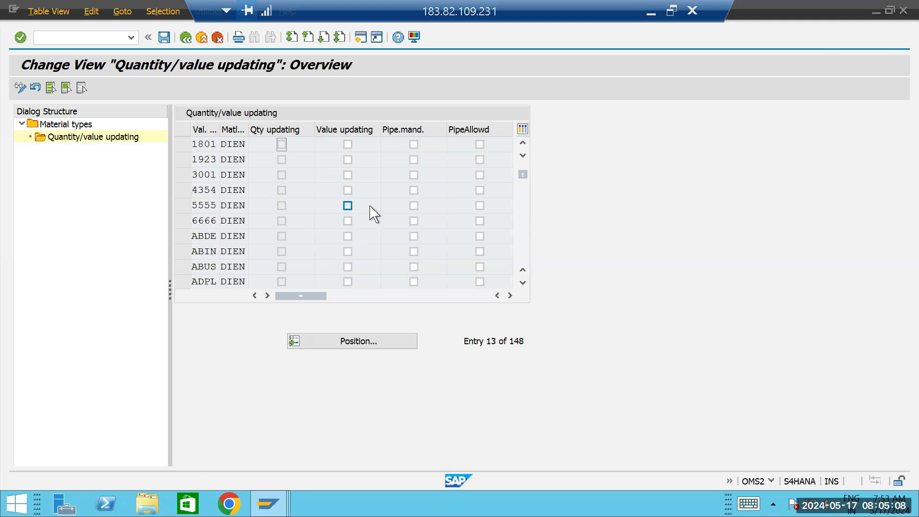
pyautogui.scroll(-7, 372, 214)
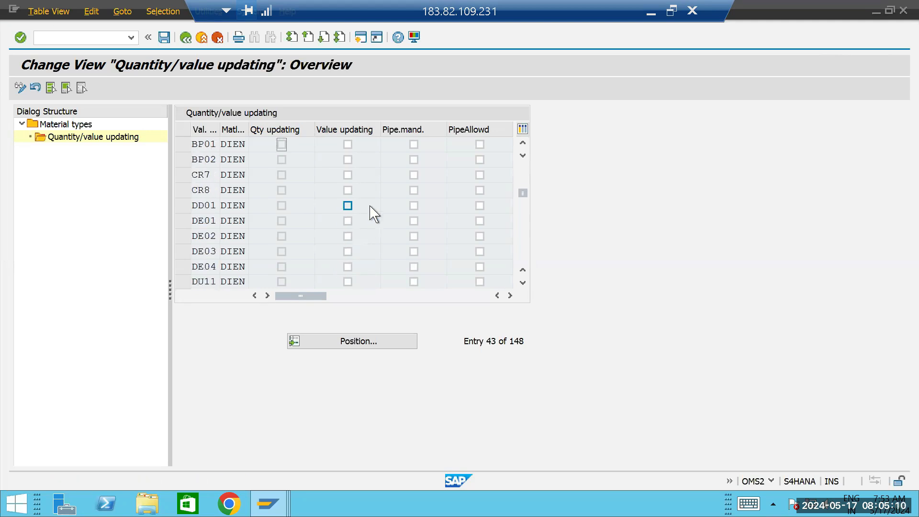
# - Return to the material types and open the quantity/value updating settings for PIPE (Pipeline materials)
pyautogui.click(186, 37)
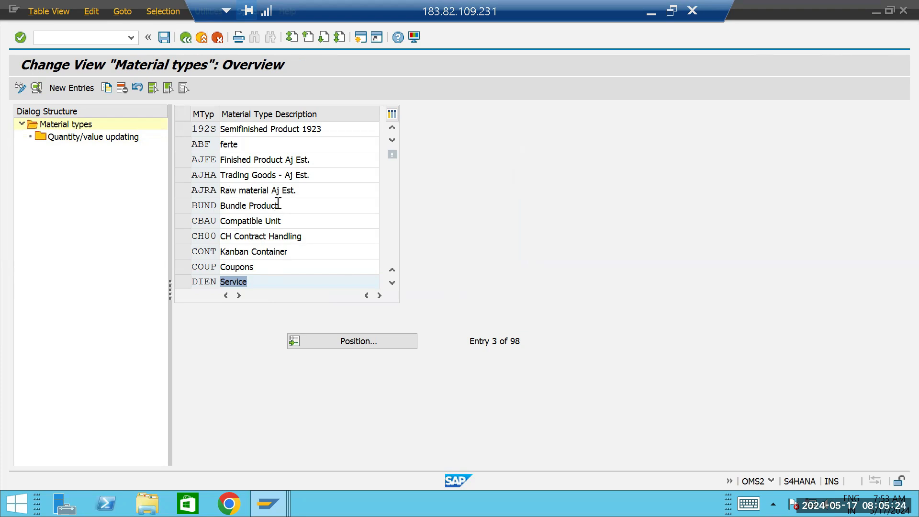
pyautogui.scroll(-1, 278, 204)
pyautogui.scroll(-4, 277, 203)
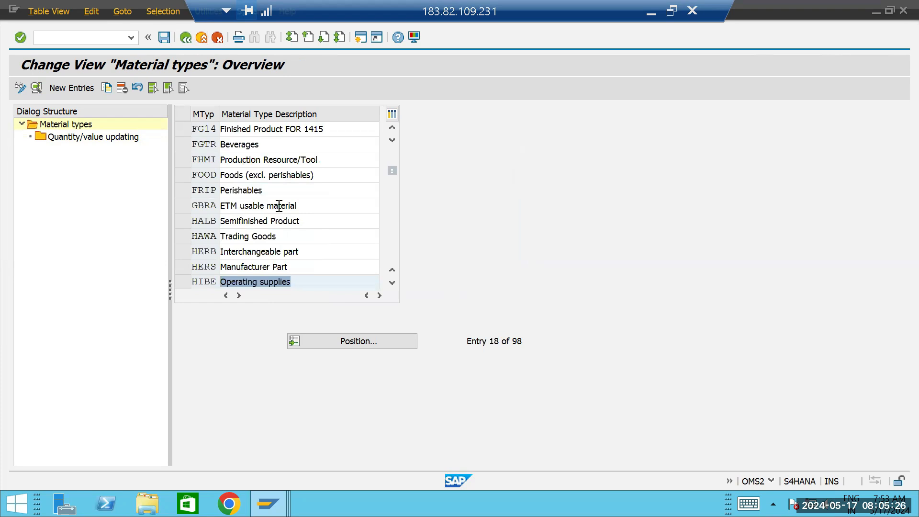
pyautogui.scroll(-4, 280, 206)
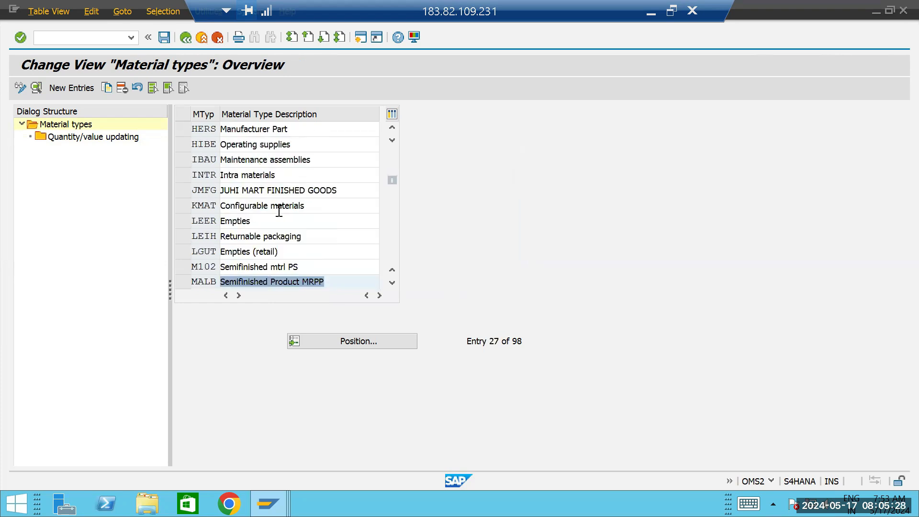
pyautogui.scroll(-3, 279, 210)
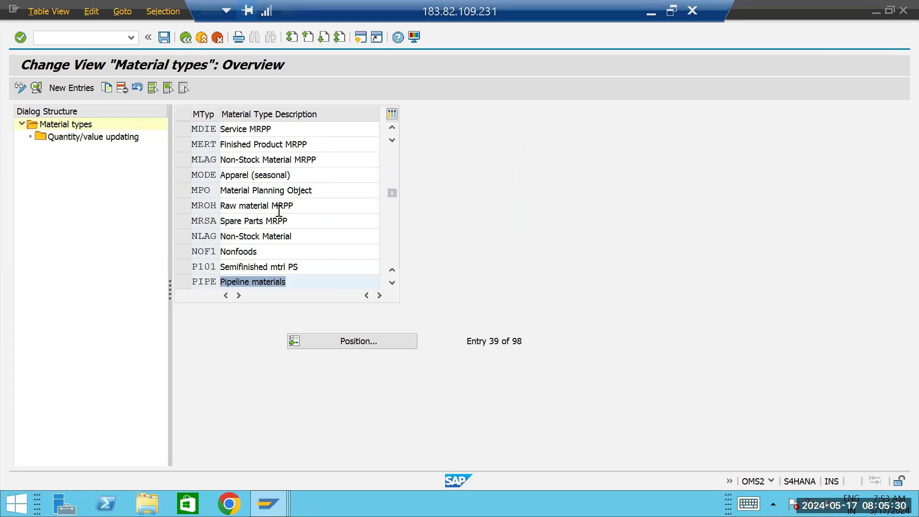
pyautogui.scroll(-1, 223, 258)
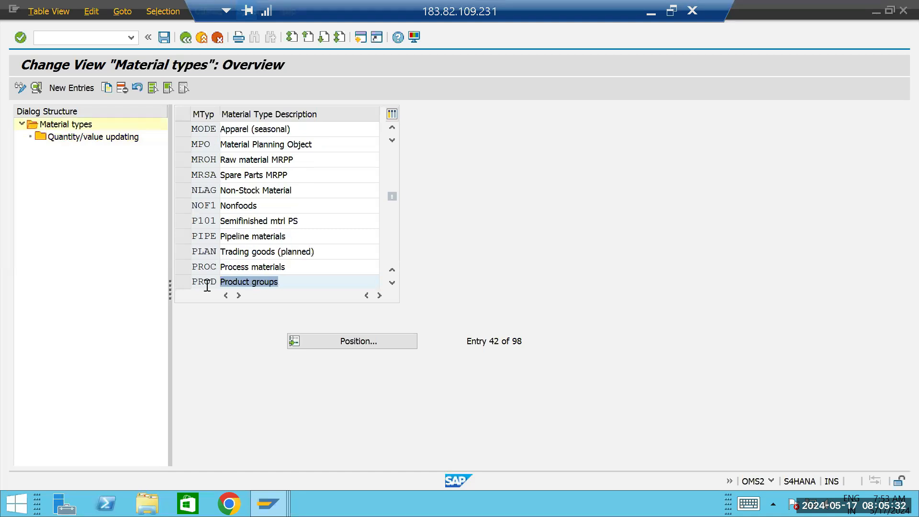
pyautogui.click(182, 235)
pyautogui.doubleClick(57, 138)
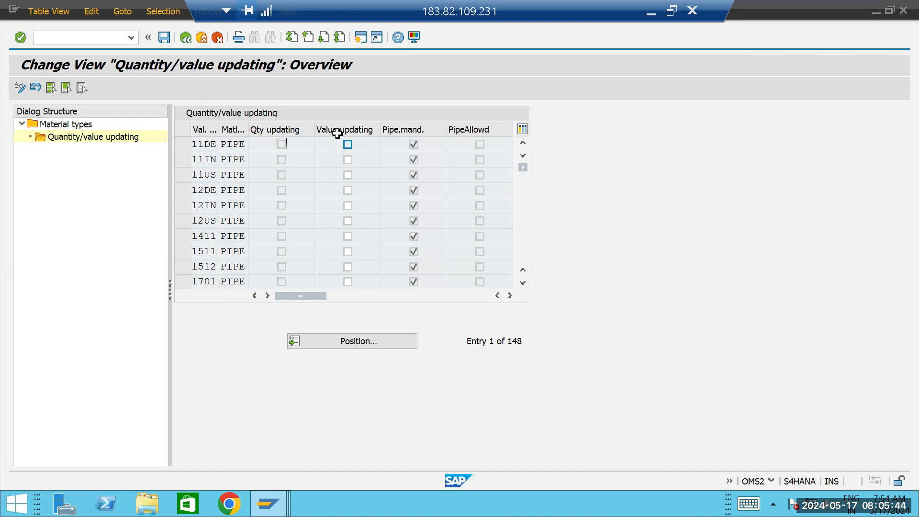
# - Review the quantity, value and pipeline-mandatory settings of PIPE across all valuation areas
pyautogui.scroll(-4, 339, 137)
pyautogui.scroll(-6, 341, 167)
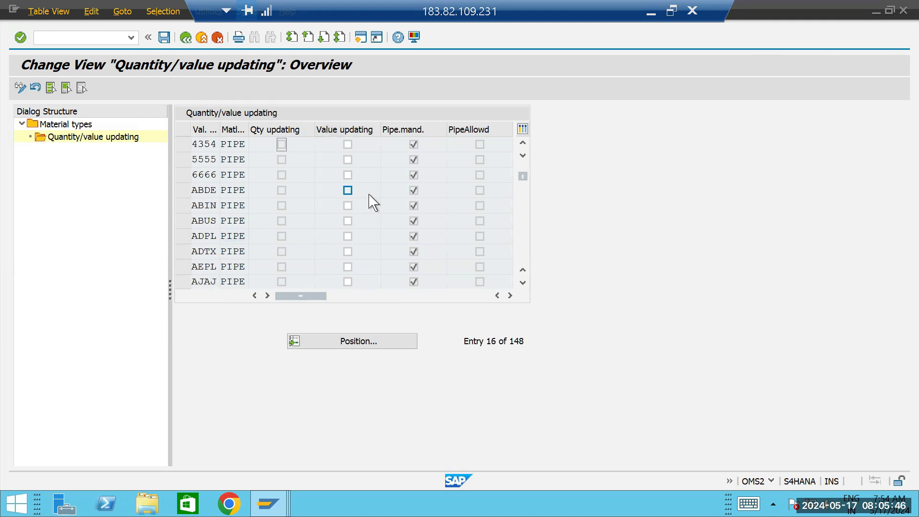
pyautogui.scroll(-2, 380, 221)
pyautogui.scroll(10, 380, 221)
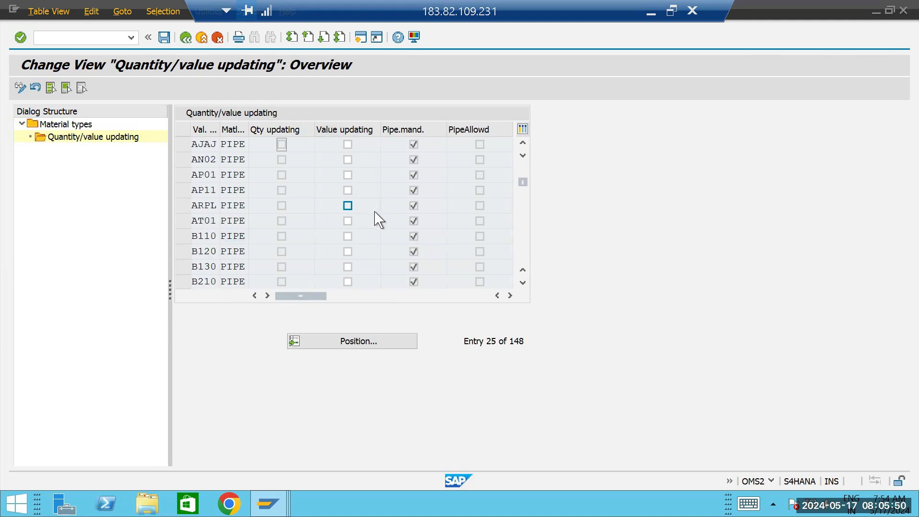
pyautogui.scroll(2, 380, 221)
pyautogui.scroll(-13, 379, 221)
pyautogui.scroll(-19, 372, 219)
pyautogui.scroll(-17, 374, 225)
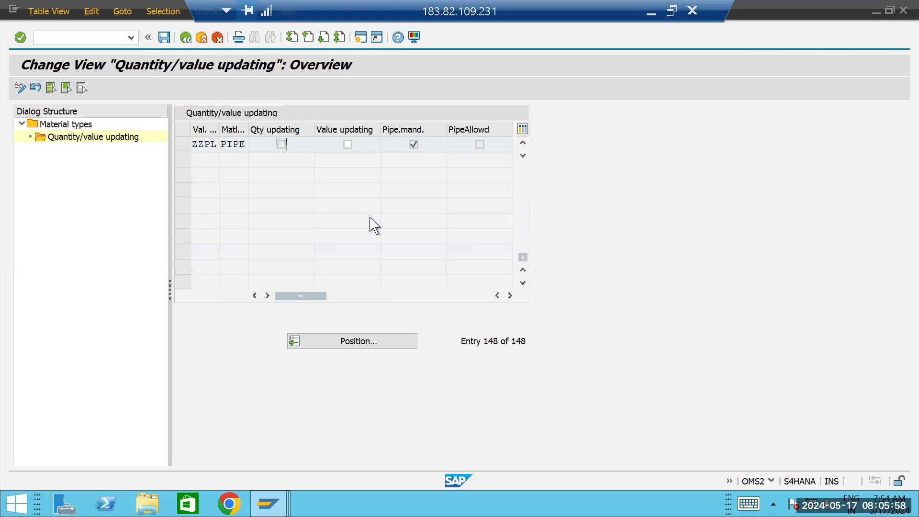
pyautogui.scroll(19, 374, 224)
pyautogui.scroll(14, 374, 225)
pyautogui.scroll(16, 374, 224)
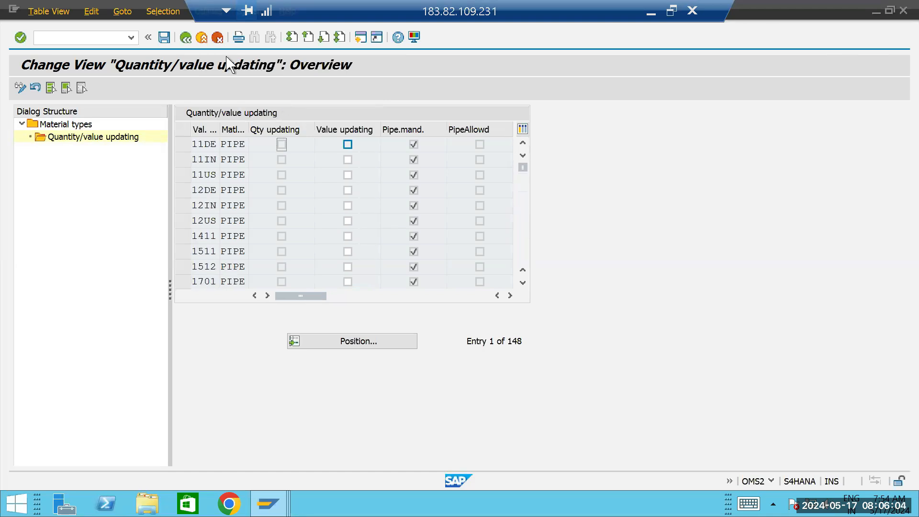
# - Return to the material types overview and look through the entries from PIPE back up to AJHA
pyautogui.click(185, 38)
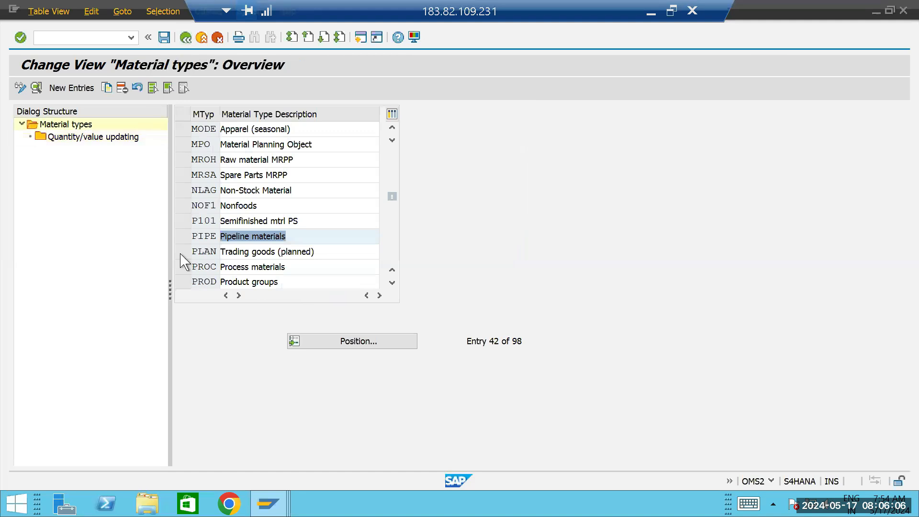
pyautogui.click(392, 284)
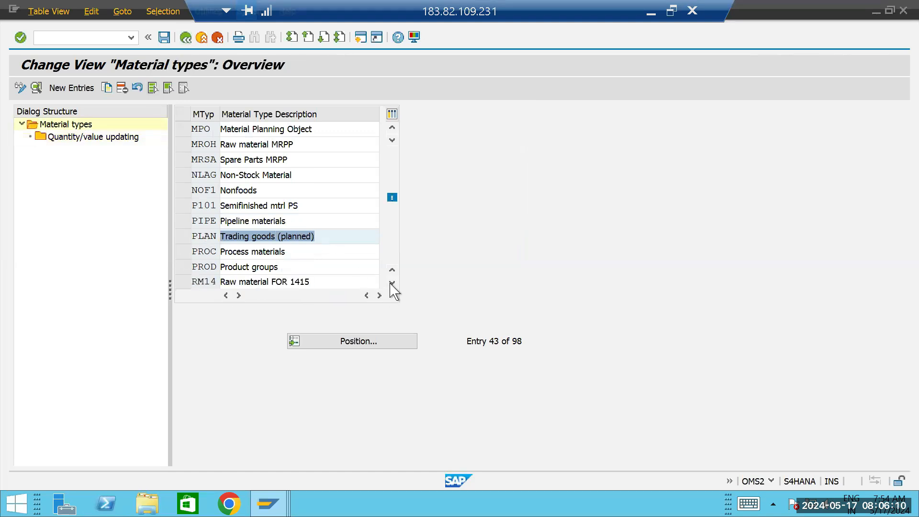
pyautogui.click(392, 284)
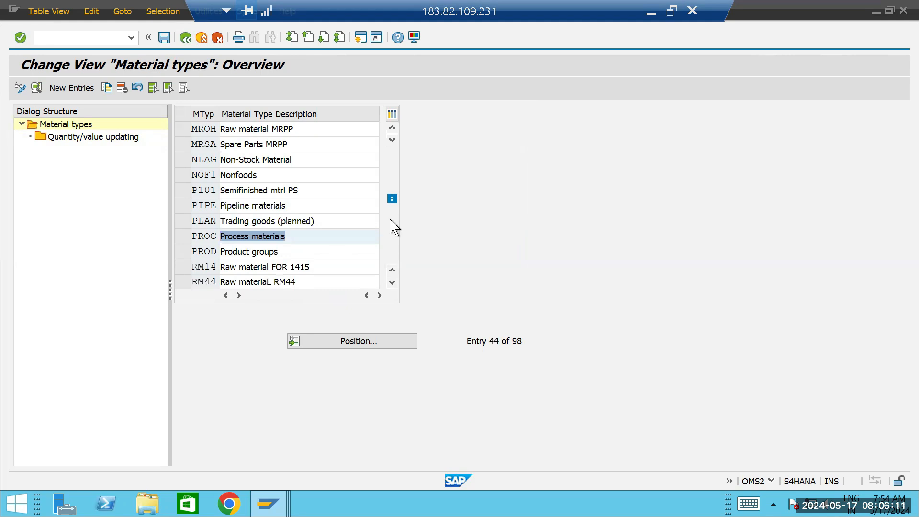
pyautogui.click(393, 129)
pyautogui.click(392, 128)
pyautogui.click(393, 129)
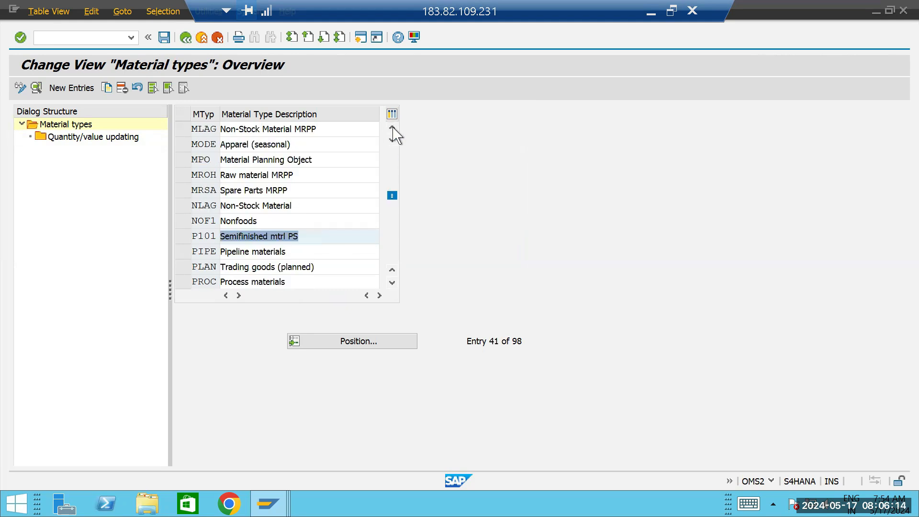
pyautogui.click(392, 129)
pyautogui.click(392, 129)
pyautogui.click(392, 129)
pyautogui.click(392, 129)
pyautogui.click(393, 129)
pyautogui.click(392, 128)
pyautogui.click(392, 128)
pyautogui.click(392, 128)
pyautogui.click(392, 128)
pyautogui.click(392, 129)
pyautogui.click(393, 128)
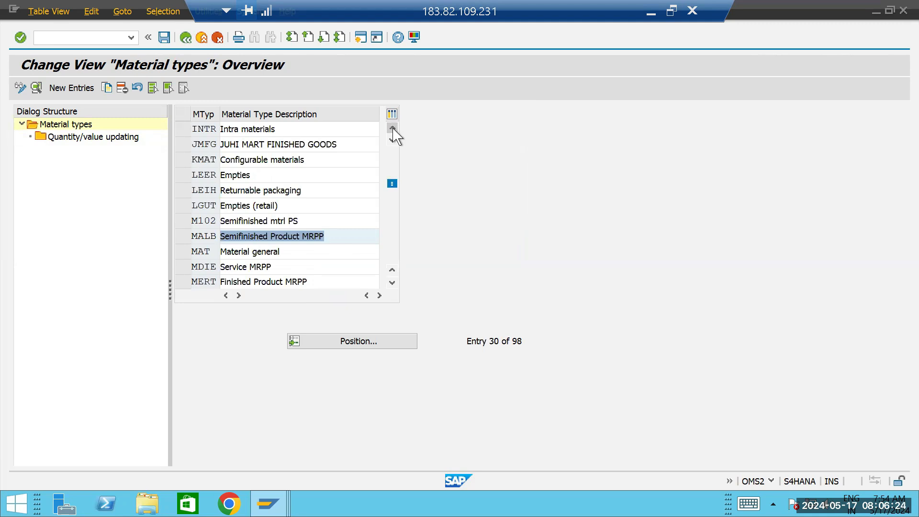
pyautogui.click(392, 128)
pyautogui.click(392, 129)
pyautogui.click(392, 129)
pyautogui.click(392, 129)
pyautogui.click(392, 128)
pyautogui.click(393, 129)
pyautogui.click(392, 129)
pyautogui.click(392, 129)
pyautogui.click(392, 129)
pyautogui.click(392, 129)
pyautogui.click(393, 129)
pyautogui.click(392, 128)
pyautogui.click(392, 128)
pyautogui.click(392, 129)
pyautogui.click(393, 128)
pyautogui.click(392, 128)
pyautogui.click(392, 129)
pyautogui.click(393, 128)
pyautogui.click(392, 128)
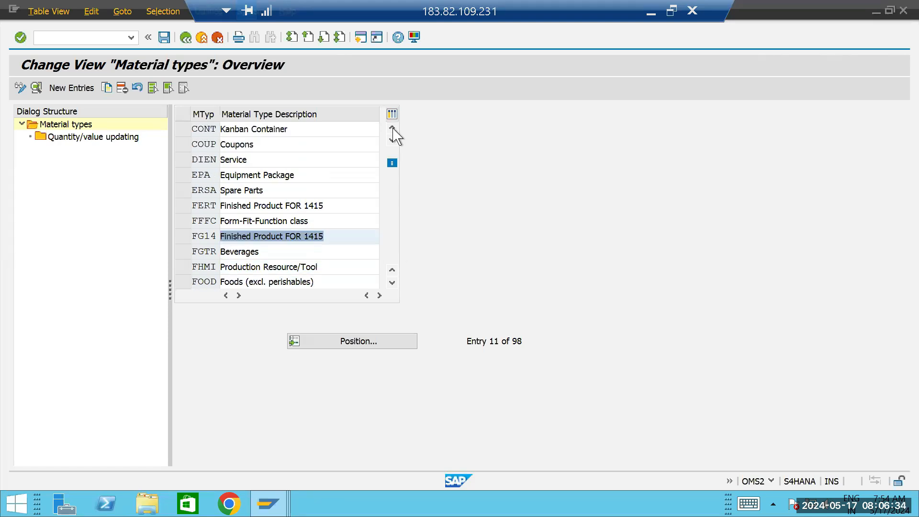
pyautogui.click(392, 129)
pyautogui.click(392, 129)
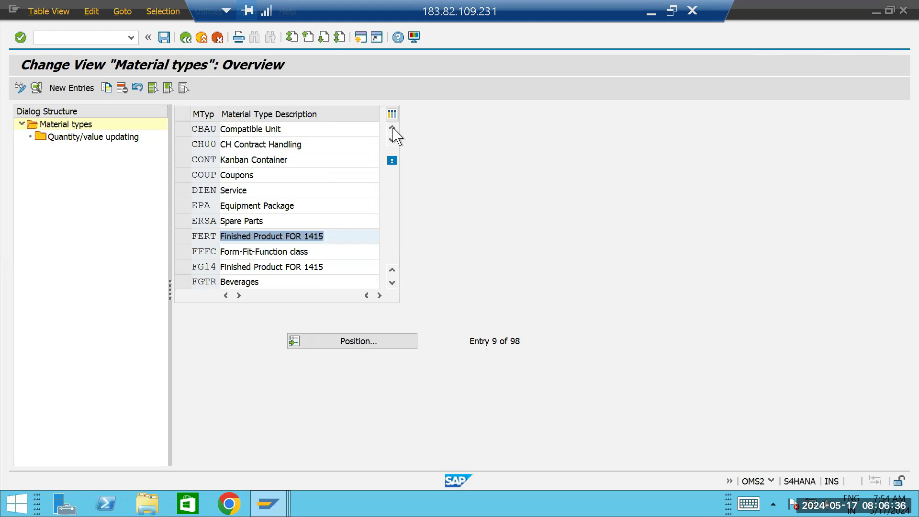
pyautogui.click(392, 128)
pyautogui.click(392, 129)
pyautogui.click(392, 128)
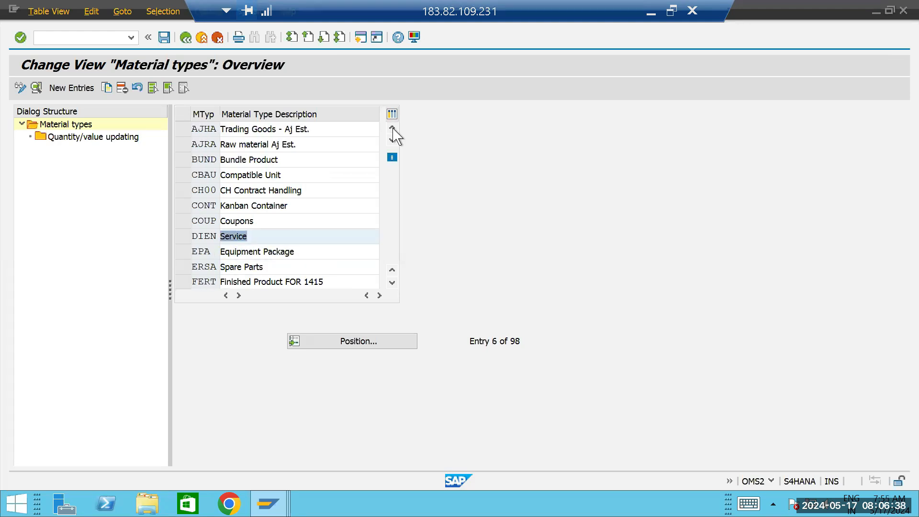
# - Look through the material types downward from DIEN, past the raw material types, to the nonvaluated and packaging types
pyautogui.click(393, 283)
pyautogui.click(393, 283)
pyautogui.click(392, 284)
pyautogui.click(392, 283)
pyautogui.click(393, 283)
pyautogui.click(392, 283)
pyautogui.click(392, 282)
pyautogui.click(392, 283)
pyautogui.click(392, 283)
pyautogui.click(392, 283)
pyautogui.click(392, 283)
pyautogui.click(392, 283)
pyautogui.click(392, 282)
pyautogui.click(393, 283)
pyautogui.click(392, 283)
pyautogui.click(393, 283)
pyautogui.click(392, 284)
pyautogui.click(392, 283)
pyautogui.click(392, 283)
pyautogui.click(392, 283)
pyautogui.click(393, 284)
pyautogui.click(393, 283)
pyautogui.click(392, 283)
pyautogui.click(392, 283)
pyautogui.click(392, 283)
pyautogui.click(392, 283)
pyautogui.click(393, 283)
pyautogui.click(392, 283)
pyautogui.click(393, 284)
pyautogui.click(392, 284)
pyautogui.click(392, 283)
pyautogui.click(392, 283)
pyautogui.click(392, 283)
pyautogui.click(392, 283)
pyautogui.click(392, 283)
pyautogui.click(392, 283)
pyautogui.click(392, 283)
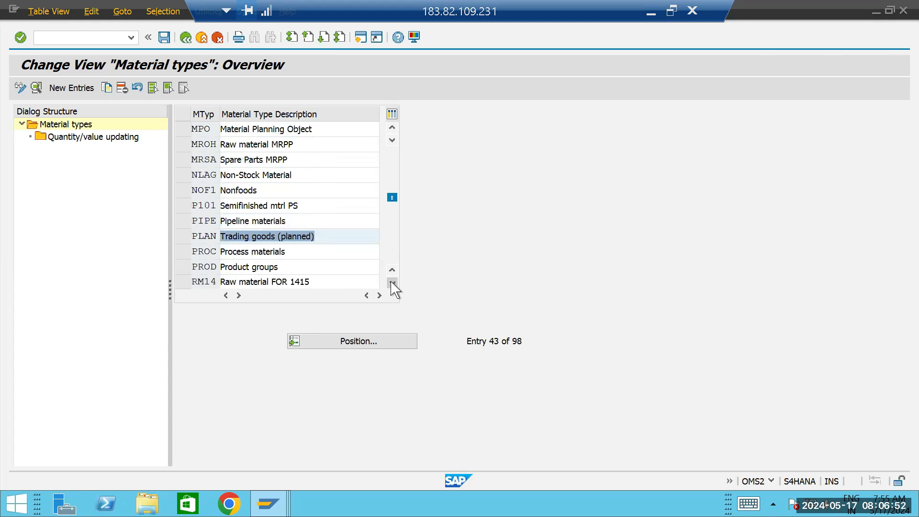
pyautogui.click(392, 283)
pyautogui.click(392, 283)
pyautogui.click(392, 283)
pyautogui.click(392, 284)
pyautogui.click(392, 283)
pyautogui.click(393, 284)
pyautogui.click(392, 284)
pyautogui.click(392, 283)
pyautogui.click(392, 283)
pyautogui.click(392, 283)
pyautogui.click(392, 283)
pyautogui.click(392, 283)
pyautogui.click(392, 283)
pyautogui.click(392, 283)
pyautogui.click(392, 283)
pyautogui.click(392, 283)
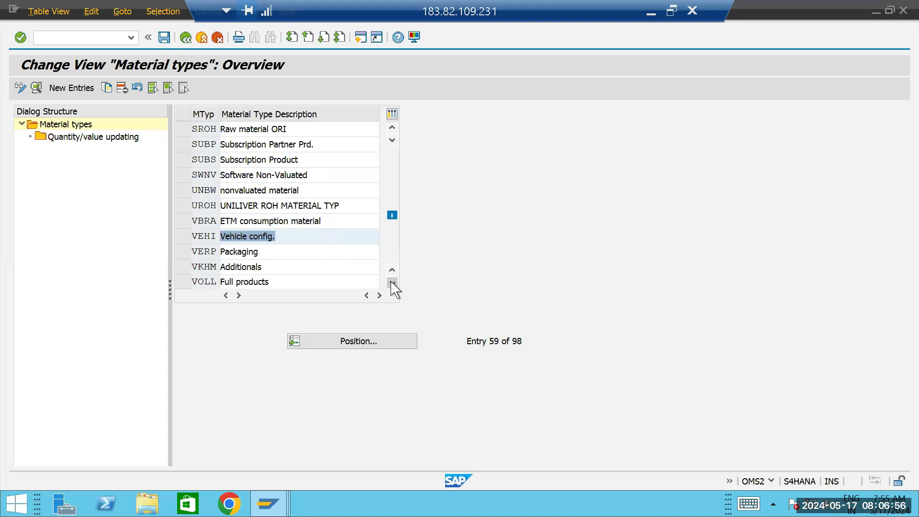
pyautogui.click(392, 284)
pyautogui.click(392, 283)
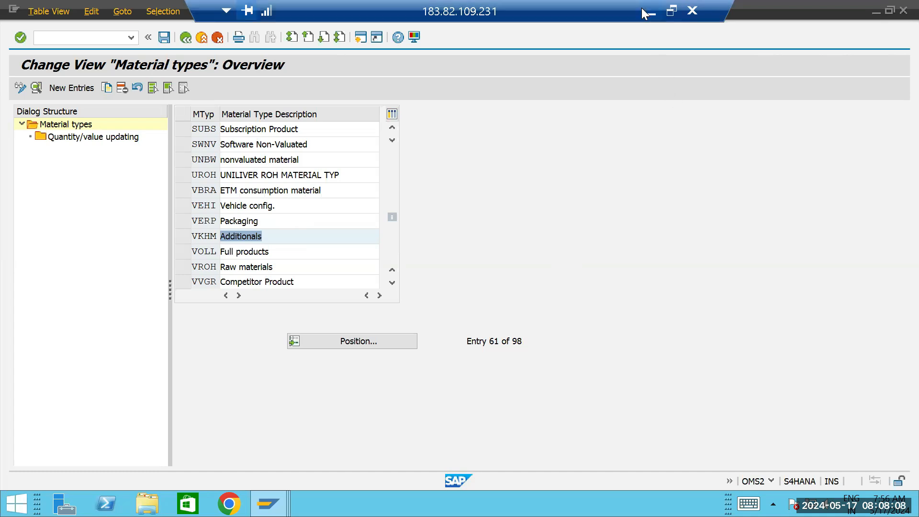
# - Switch from the remote SAP session to the march batch.docx notes in Word
pyautogui.click(651, 18)
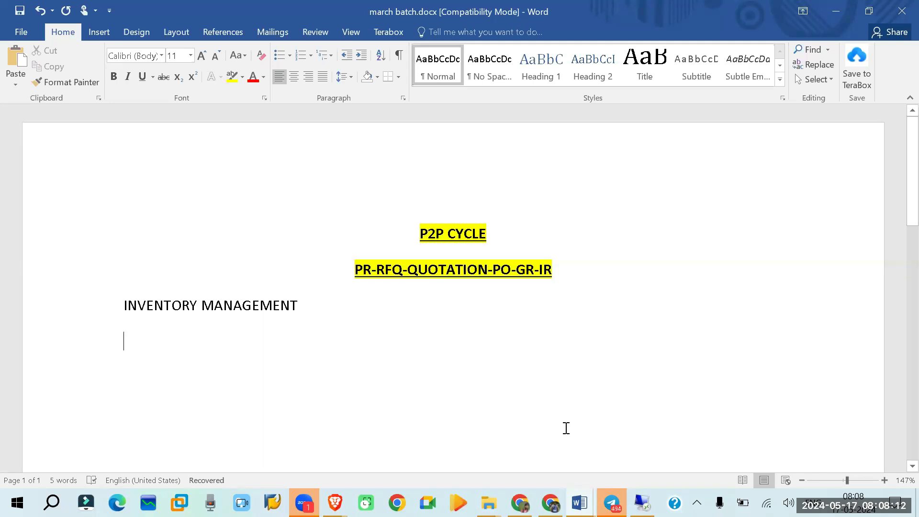
pyautogui.write('goods')
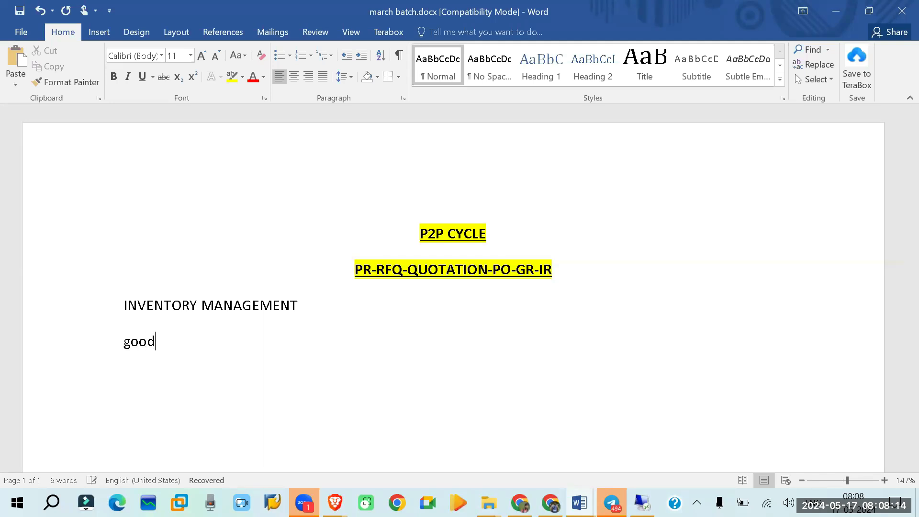
pyautogui.press('Print')
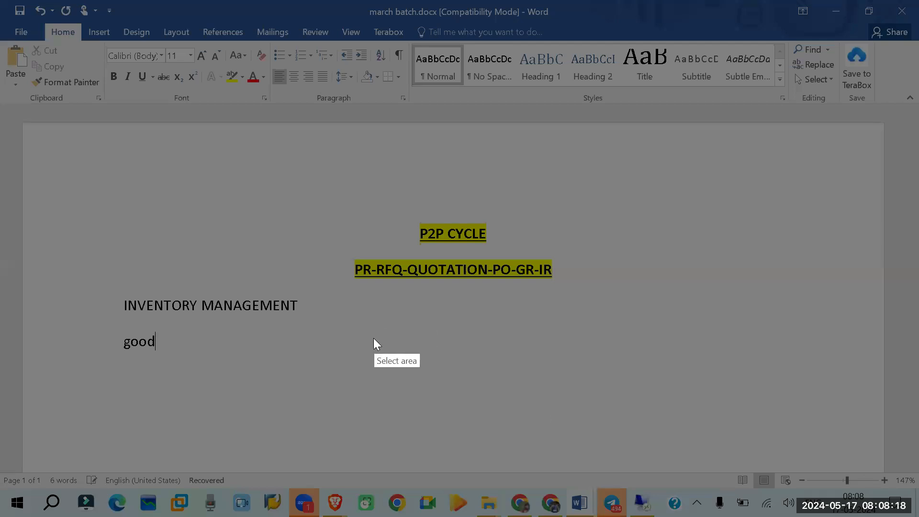
pyautogui.press('Escape')
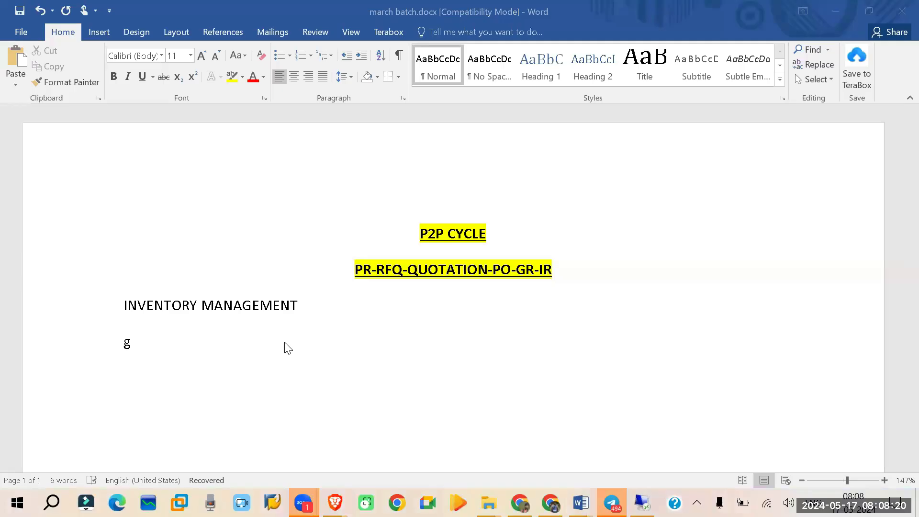
pyautogui.click(188, 346)
pyautogui.press('BackSpace')
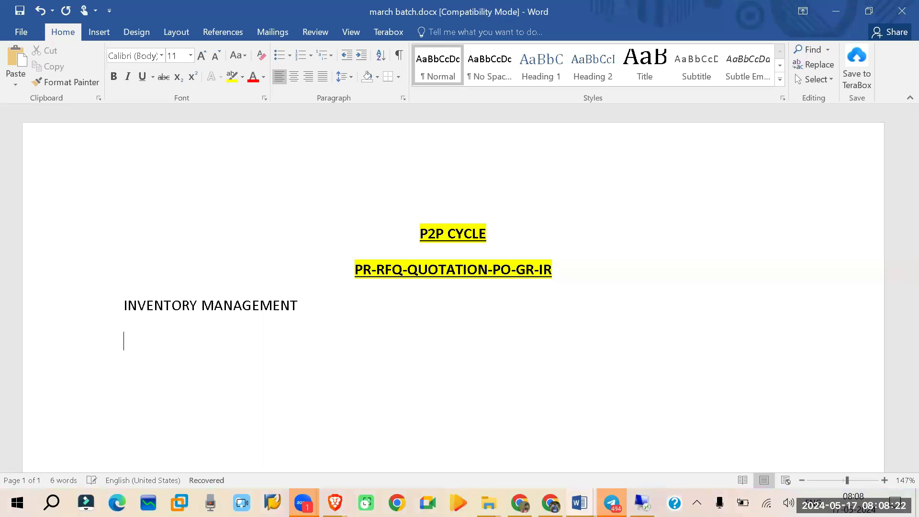
# - Add the heading "GOODS MOVEMENT" below INVENTORY MANAGEMENT, followed by the lines "1.GOODS RECEIPT" and "2.GOODS ISSUE"
pyautogui.write('GOODS MOVEMENT')
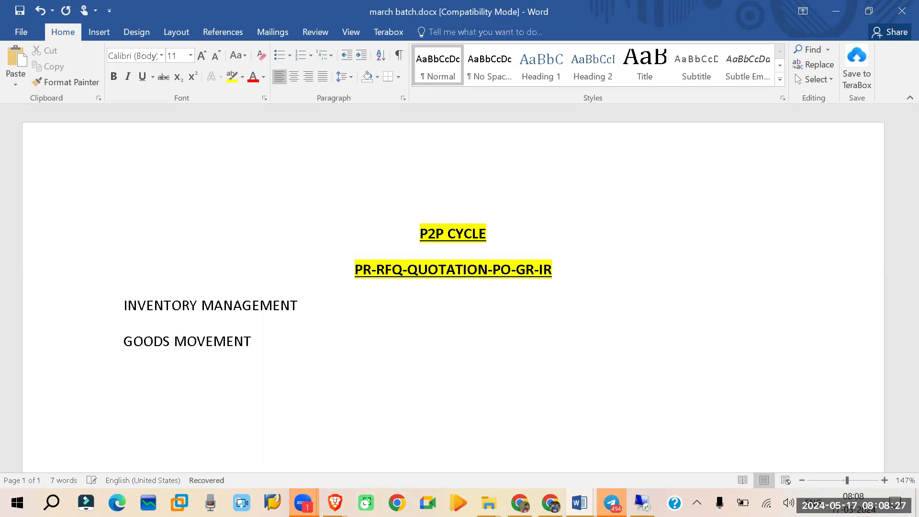
pyautogui.press('Return')
pyautogui.write('1.GOODS RECEIPT')
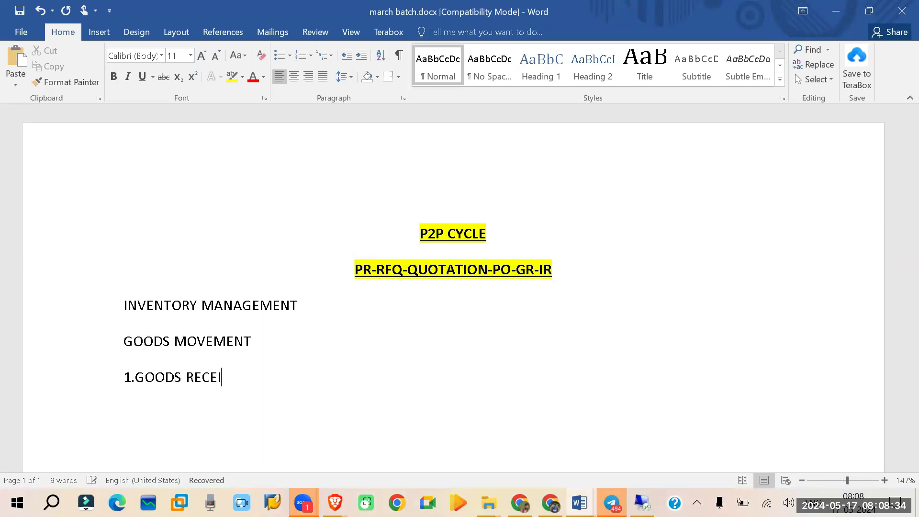
pyautogui.press('Return')
pyautogui.write('2.GO')
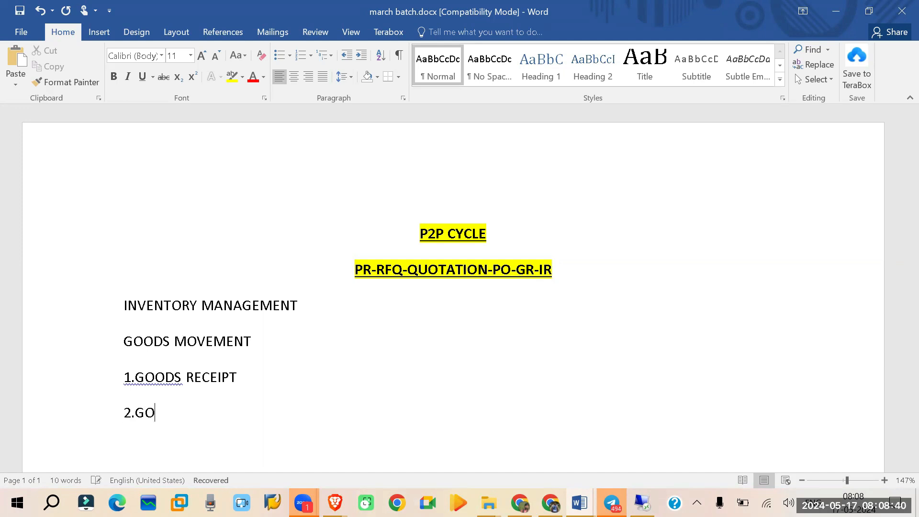
pyautogui.write('ODS ISSUE')
pyautogui.press('Return')
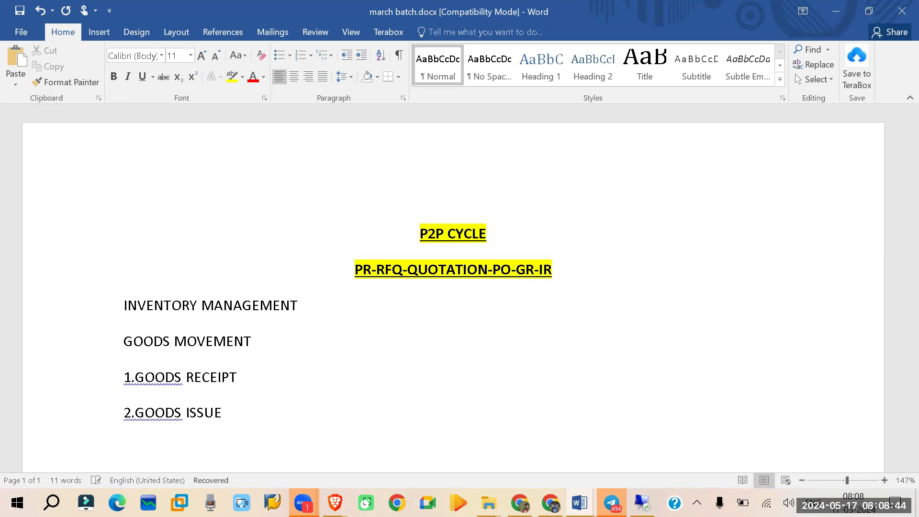
# - Continue the goods movement list with the lines "3.TRANSFER POSTING" and "4.STOCK TRANSFER", ending on a new empty line
pyautogui.write('3.TRANSFER P')
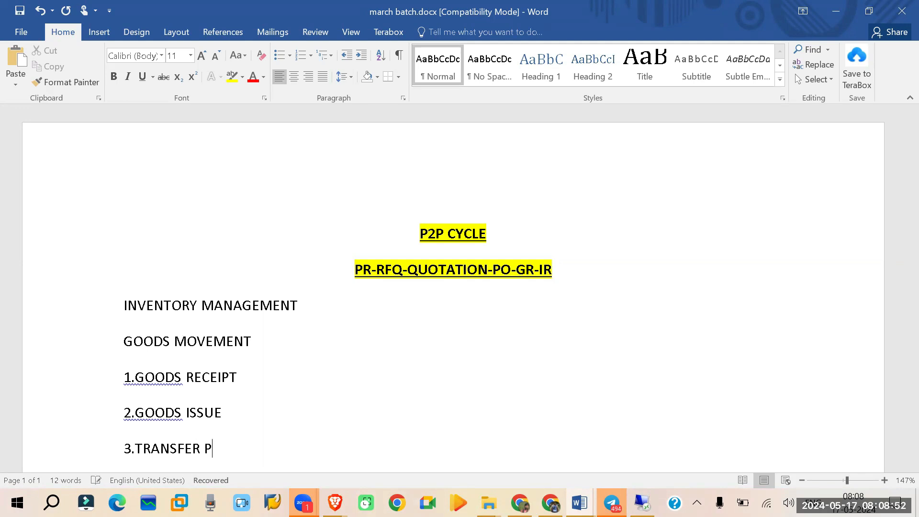
pyautogui.write('OSTING')
pyautogui.press('Return')
pyautogui.write('4.')
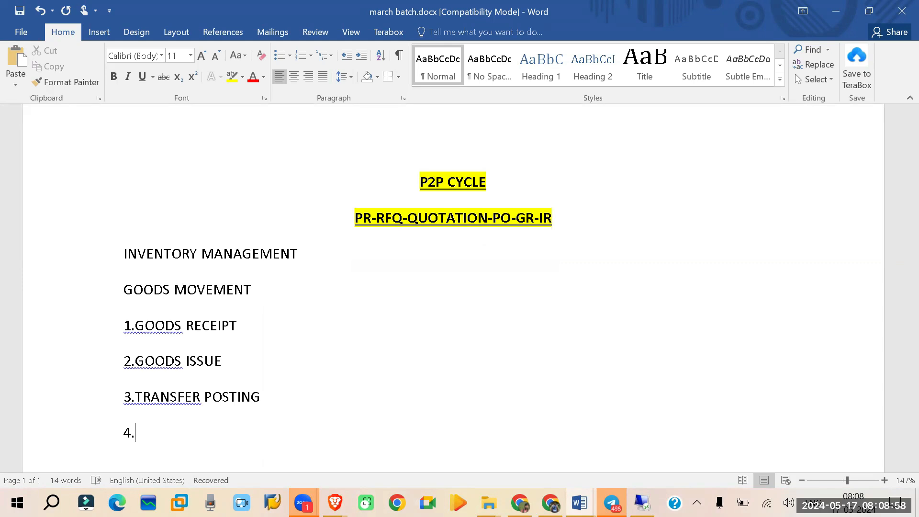
pyautogui.write('STOCK TRANSFER')
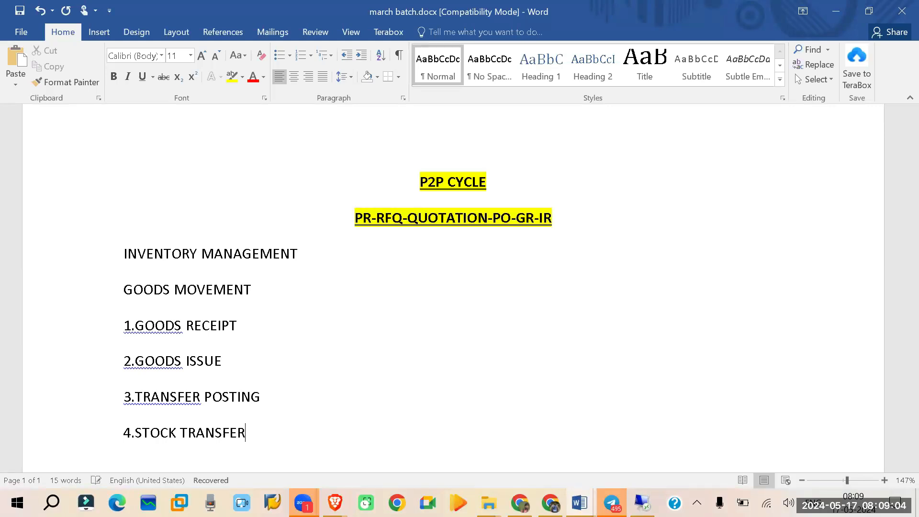
pyautogui.press('Return')
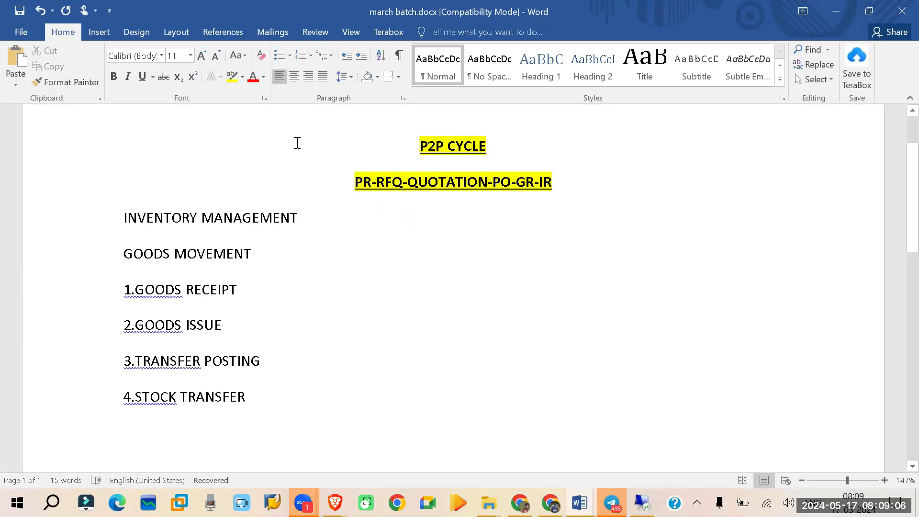